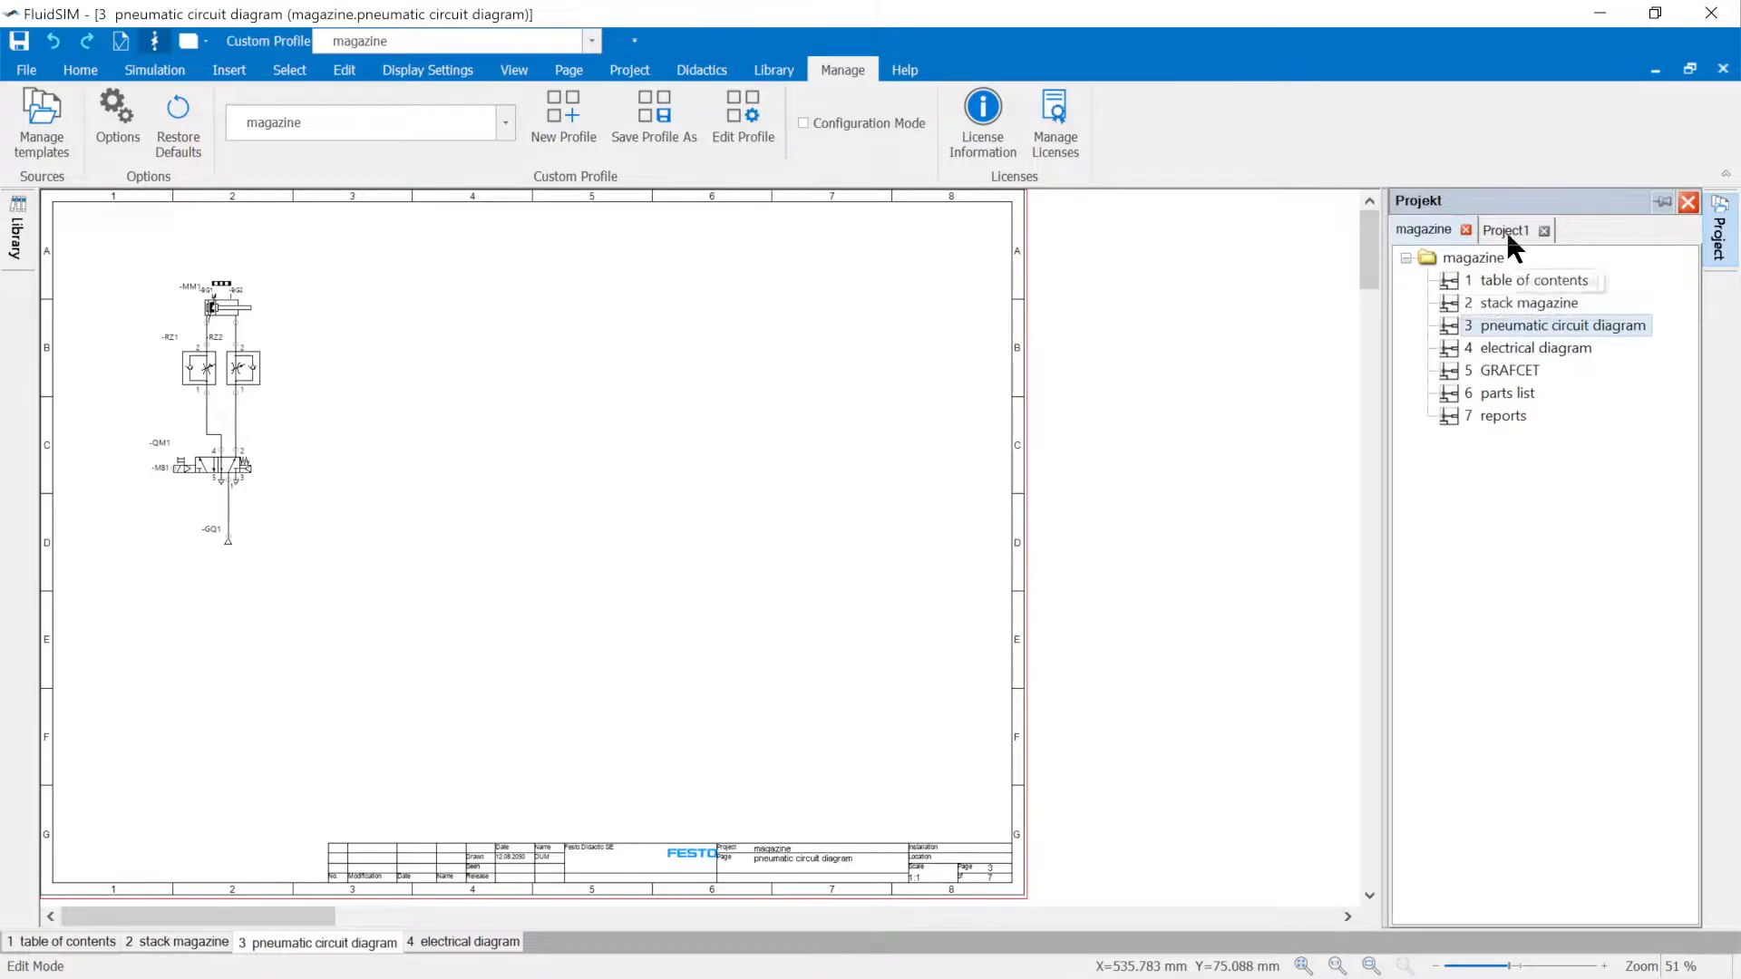
Assign the standard Drawing frame A4 Portrait to Project1 as its project-wide frame.
right_click(1462, 263)
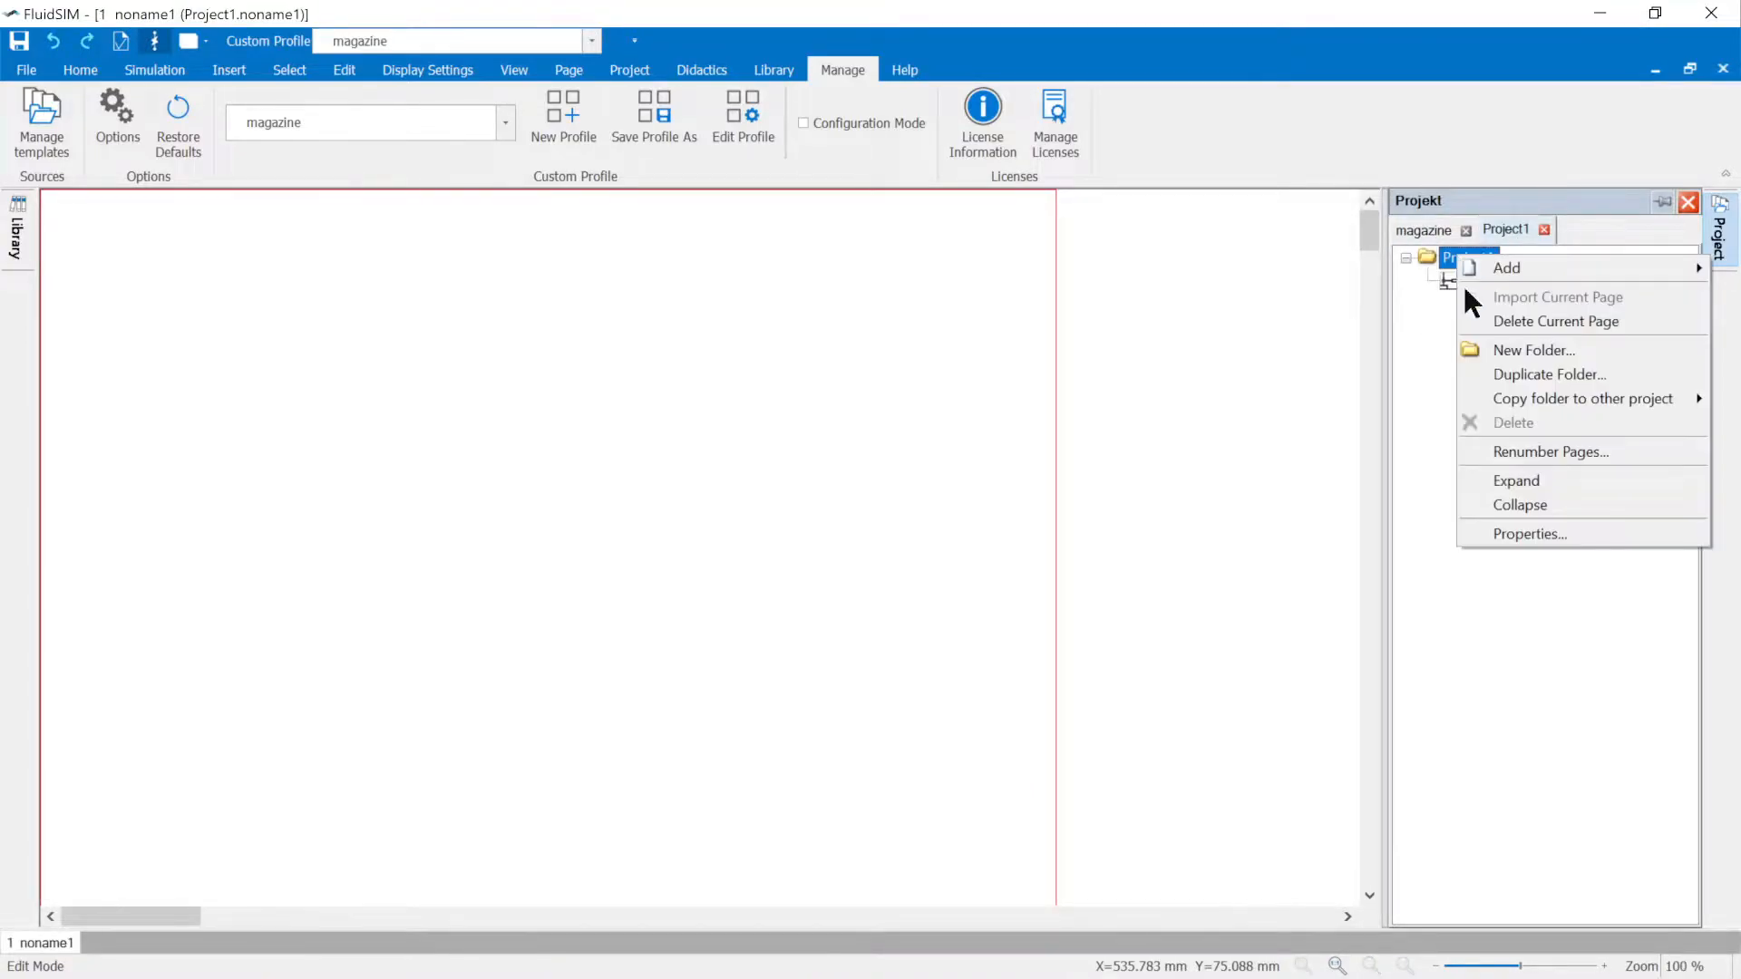
left_click(1513, 535)
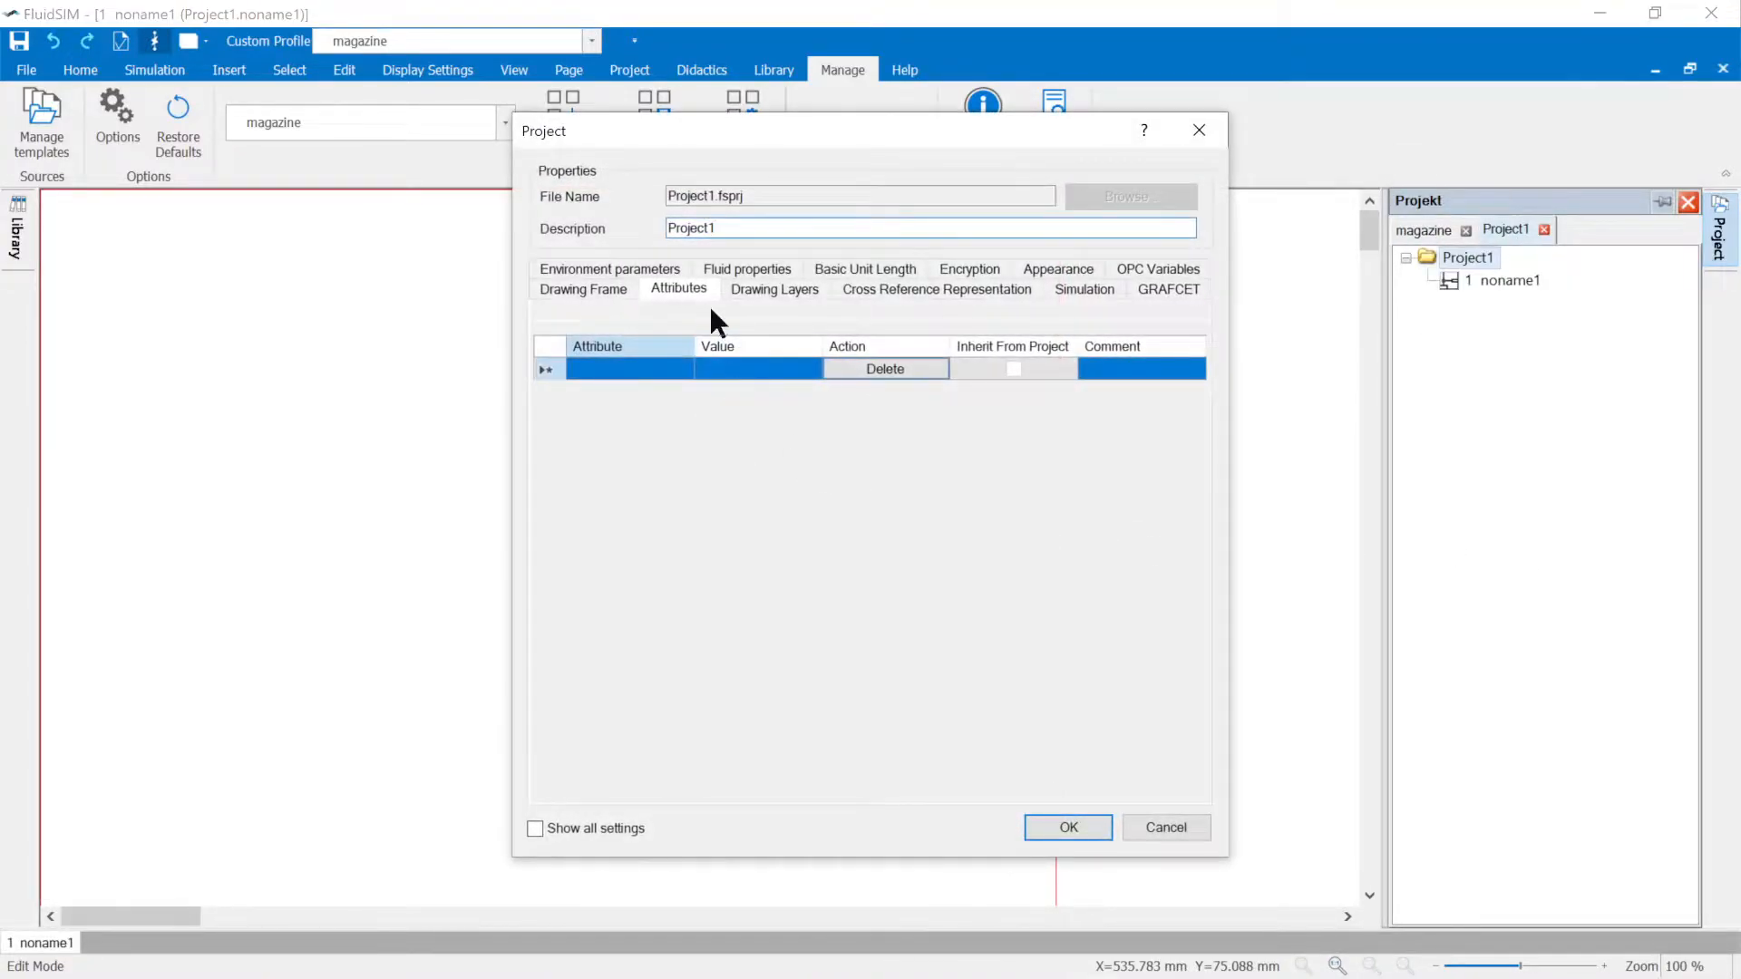
left_click(570, 286)
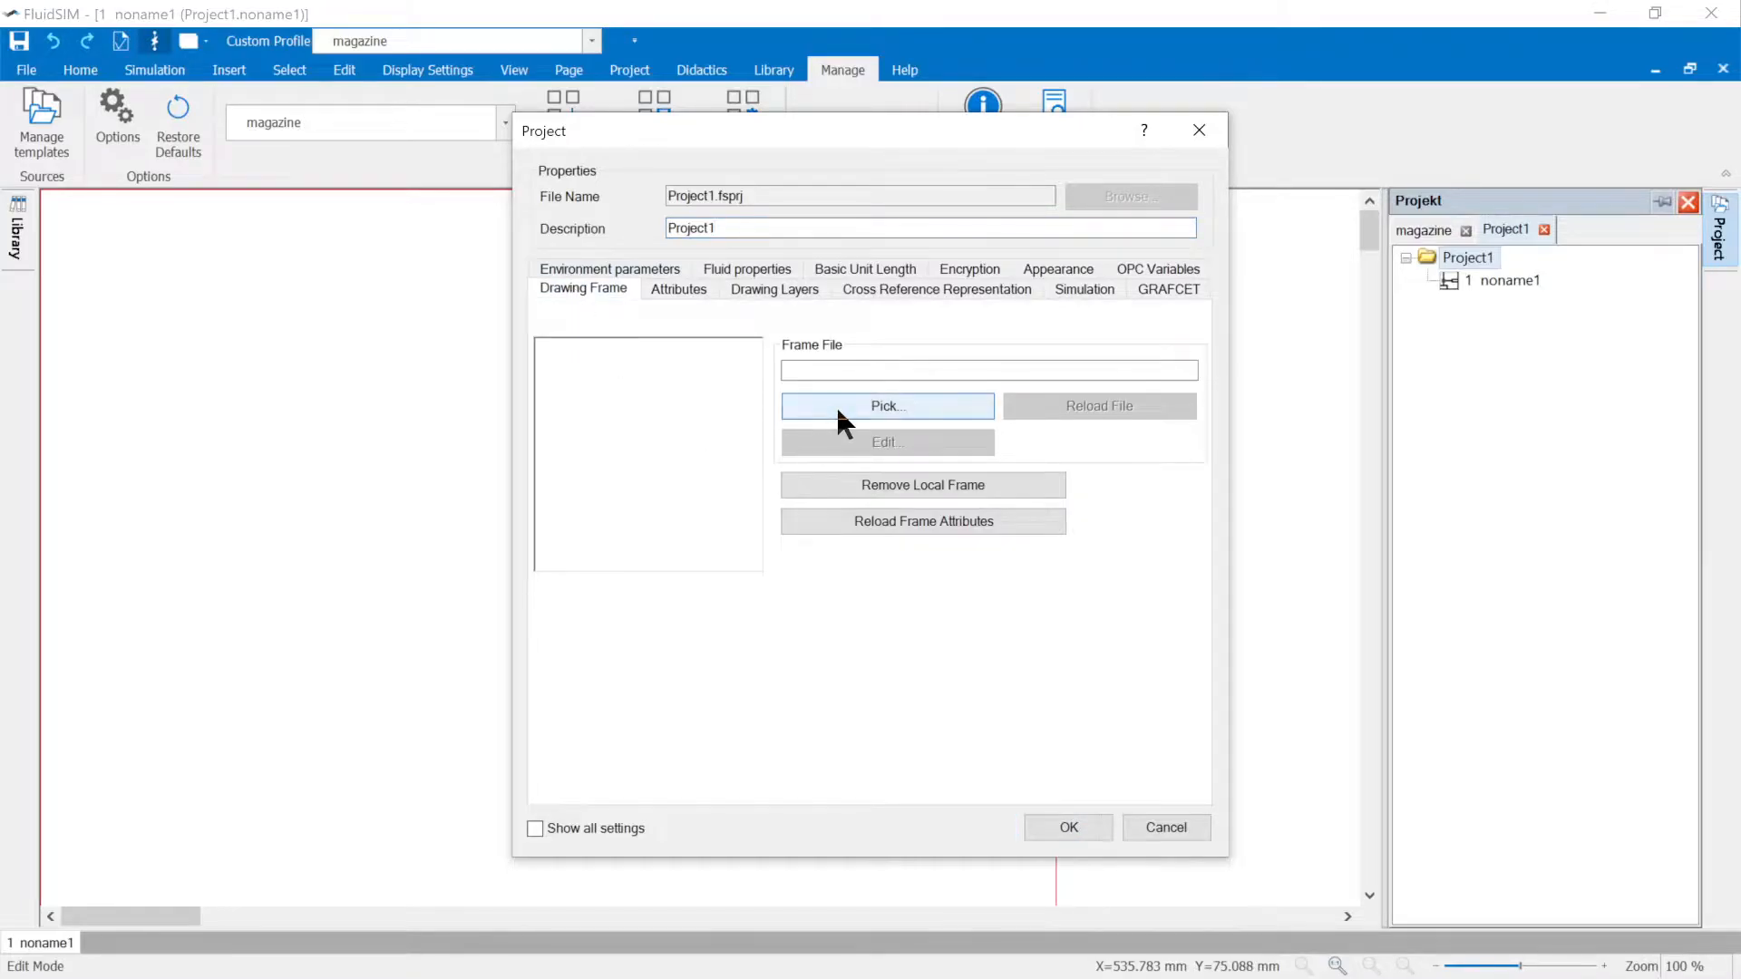
left_click(836, 408)
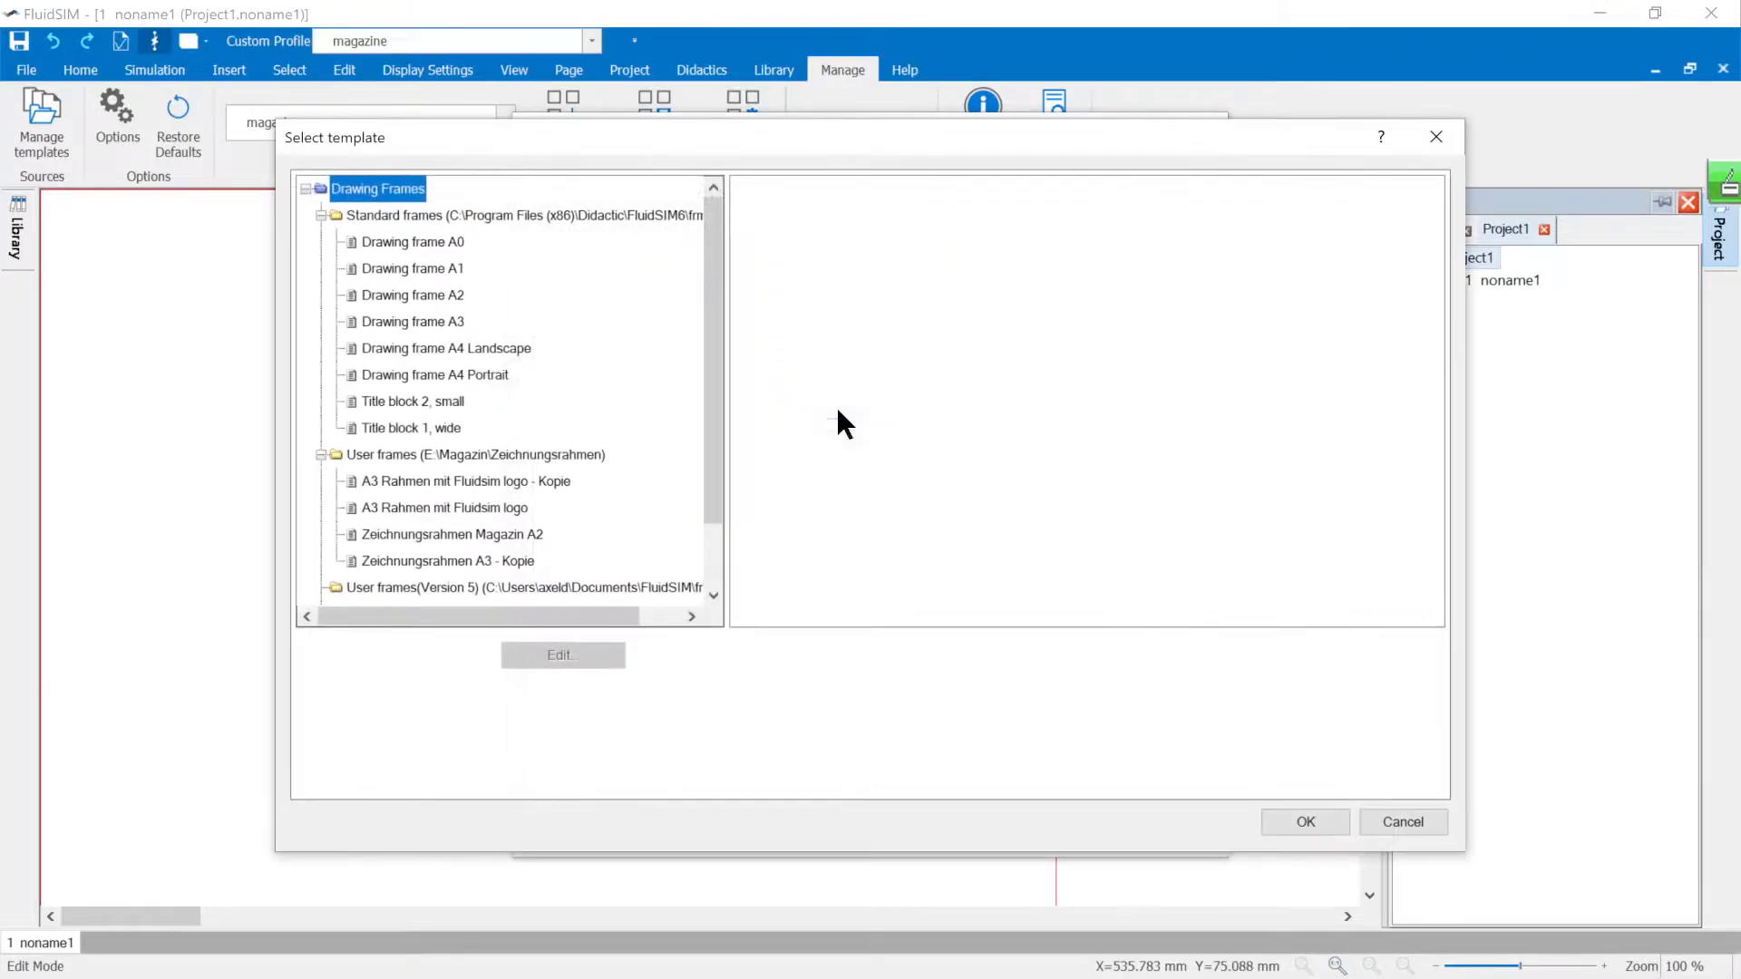
left_click(392, 375)
left_click(1302, 822)
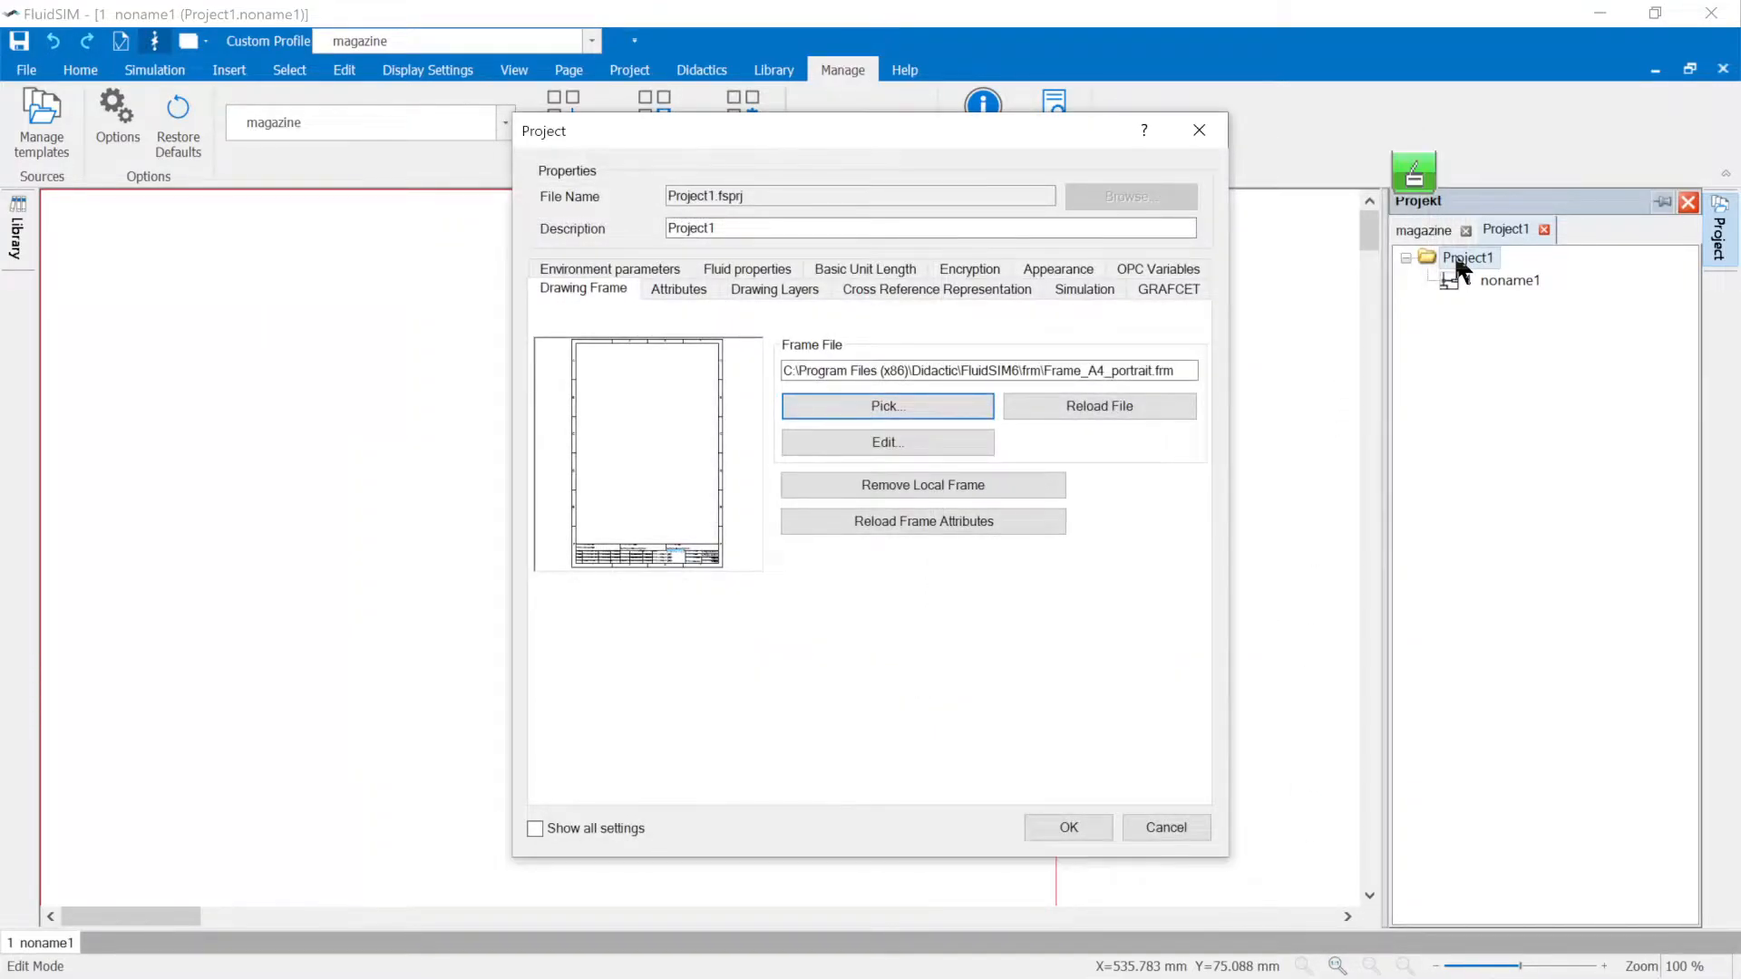
left_click(1063, 827)
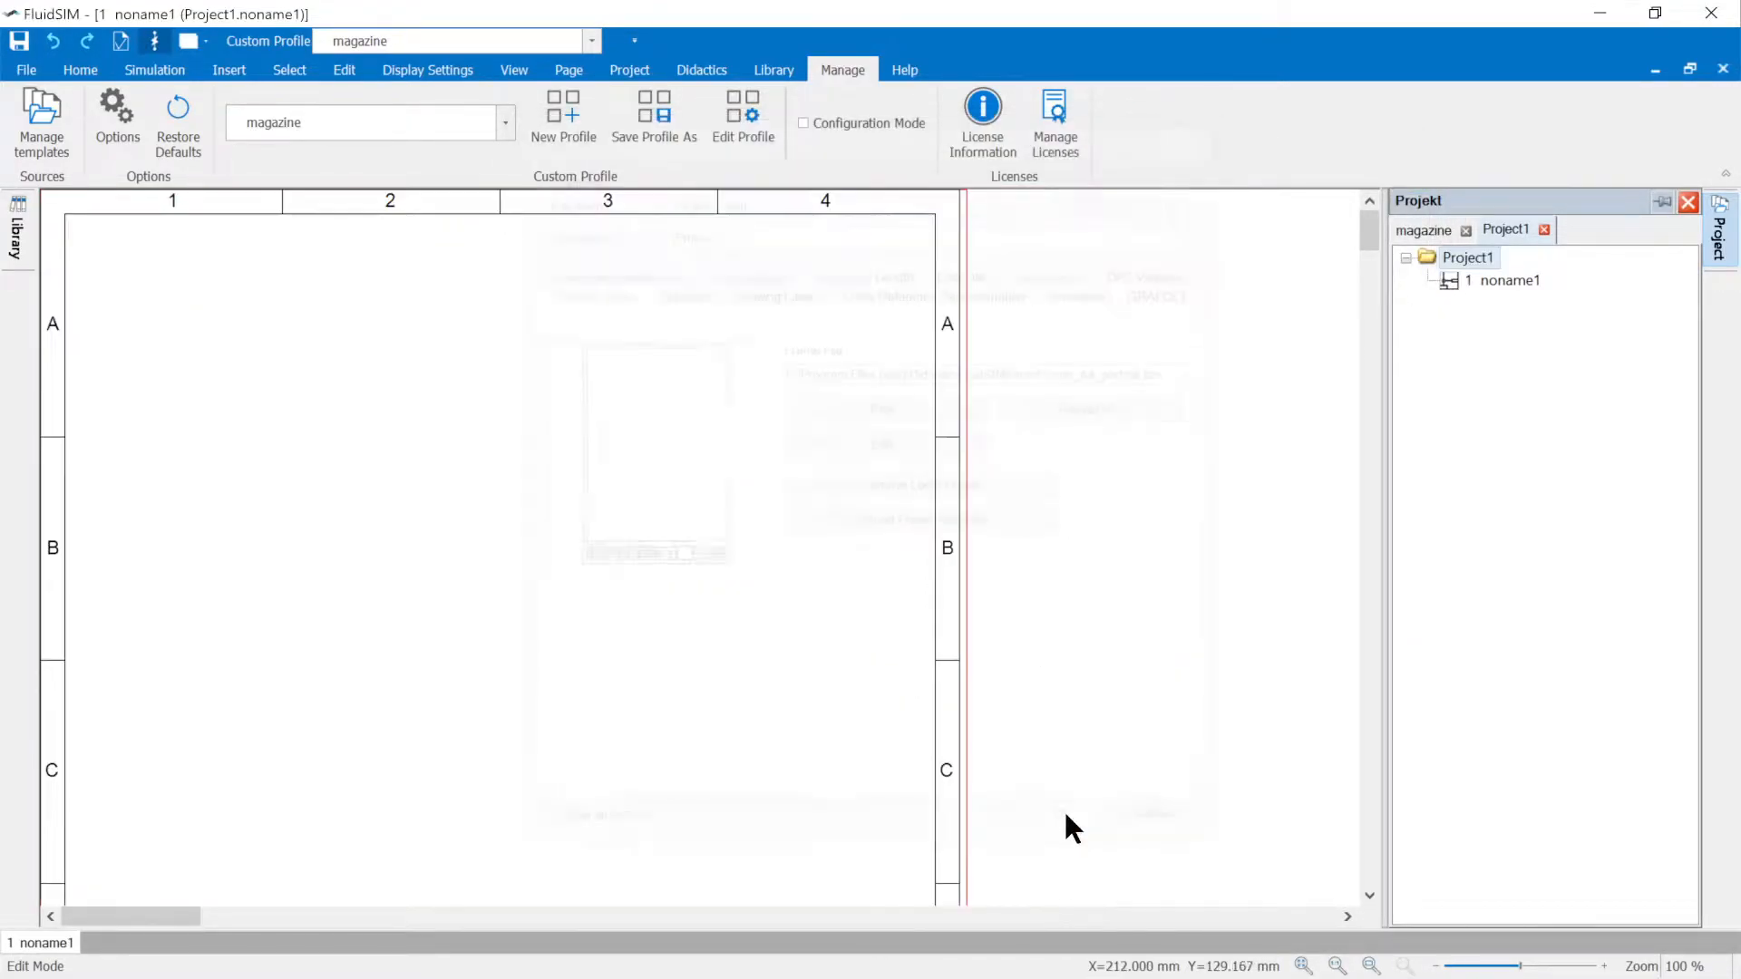
Fill in Project1's frame attributes, setting Revision 3, Name to "dum" and Revision 2, Date to "today".
right_click(1457, 270)
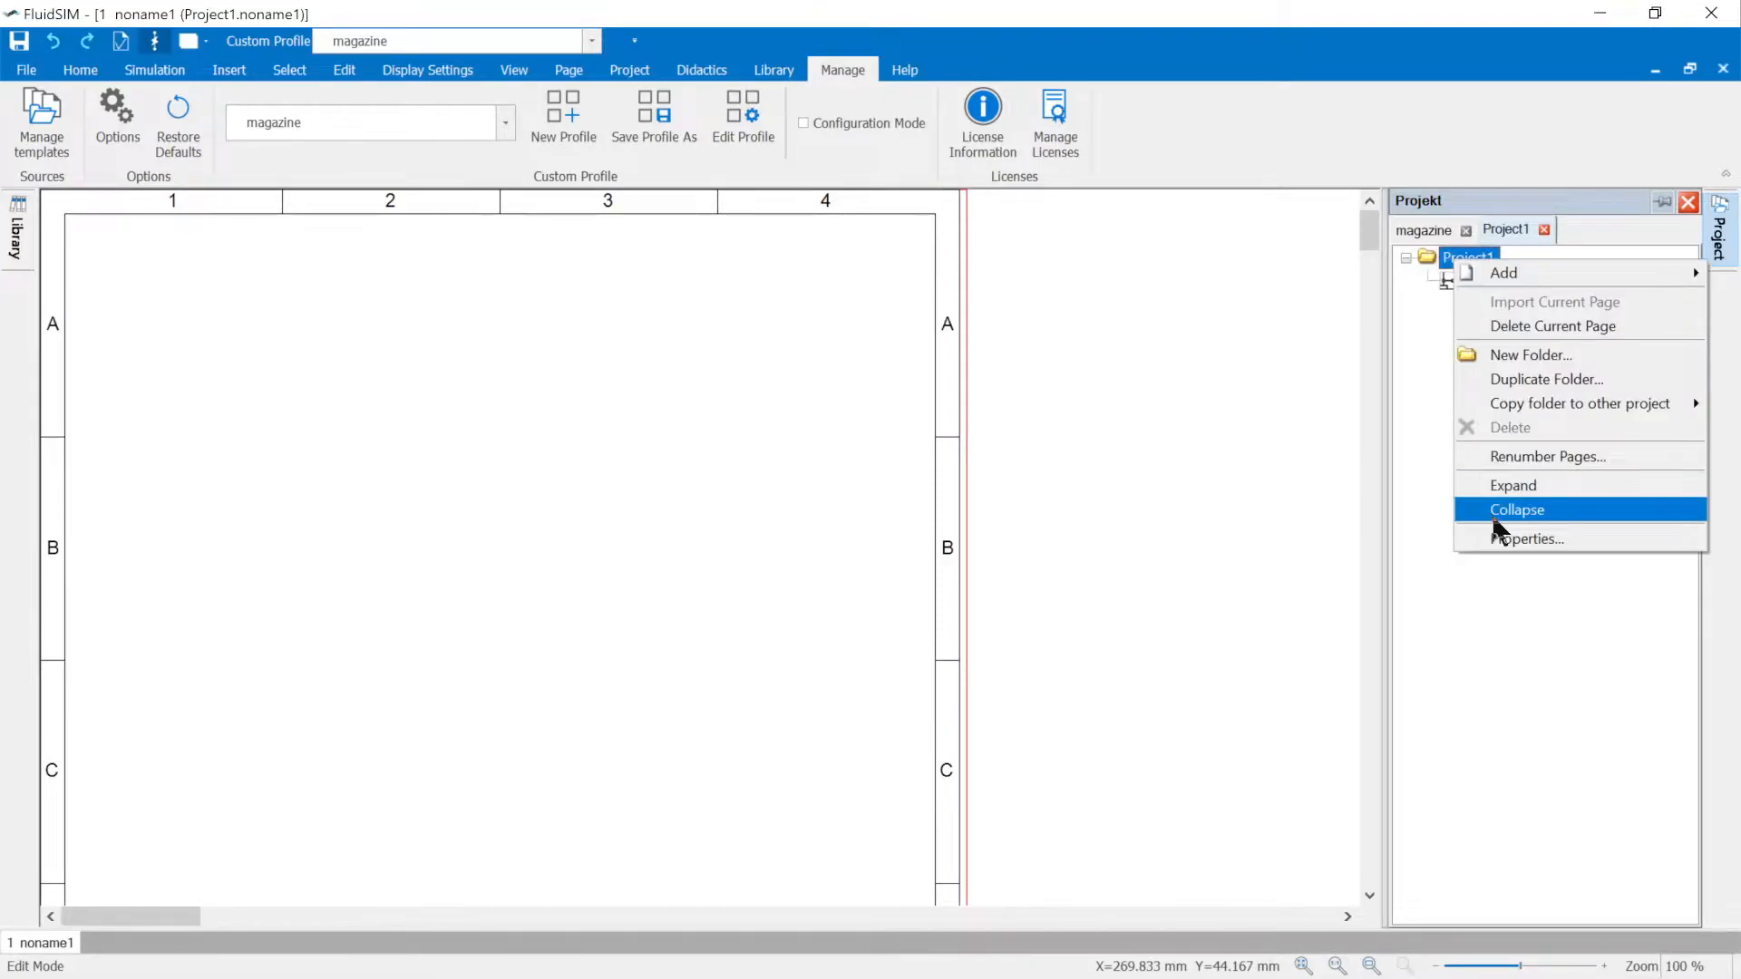
left_click(1510, 541)
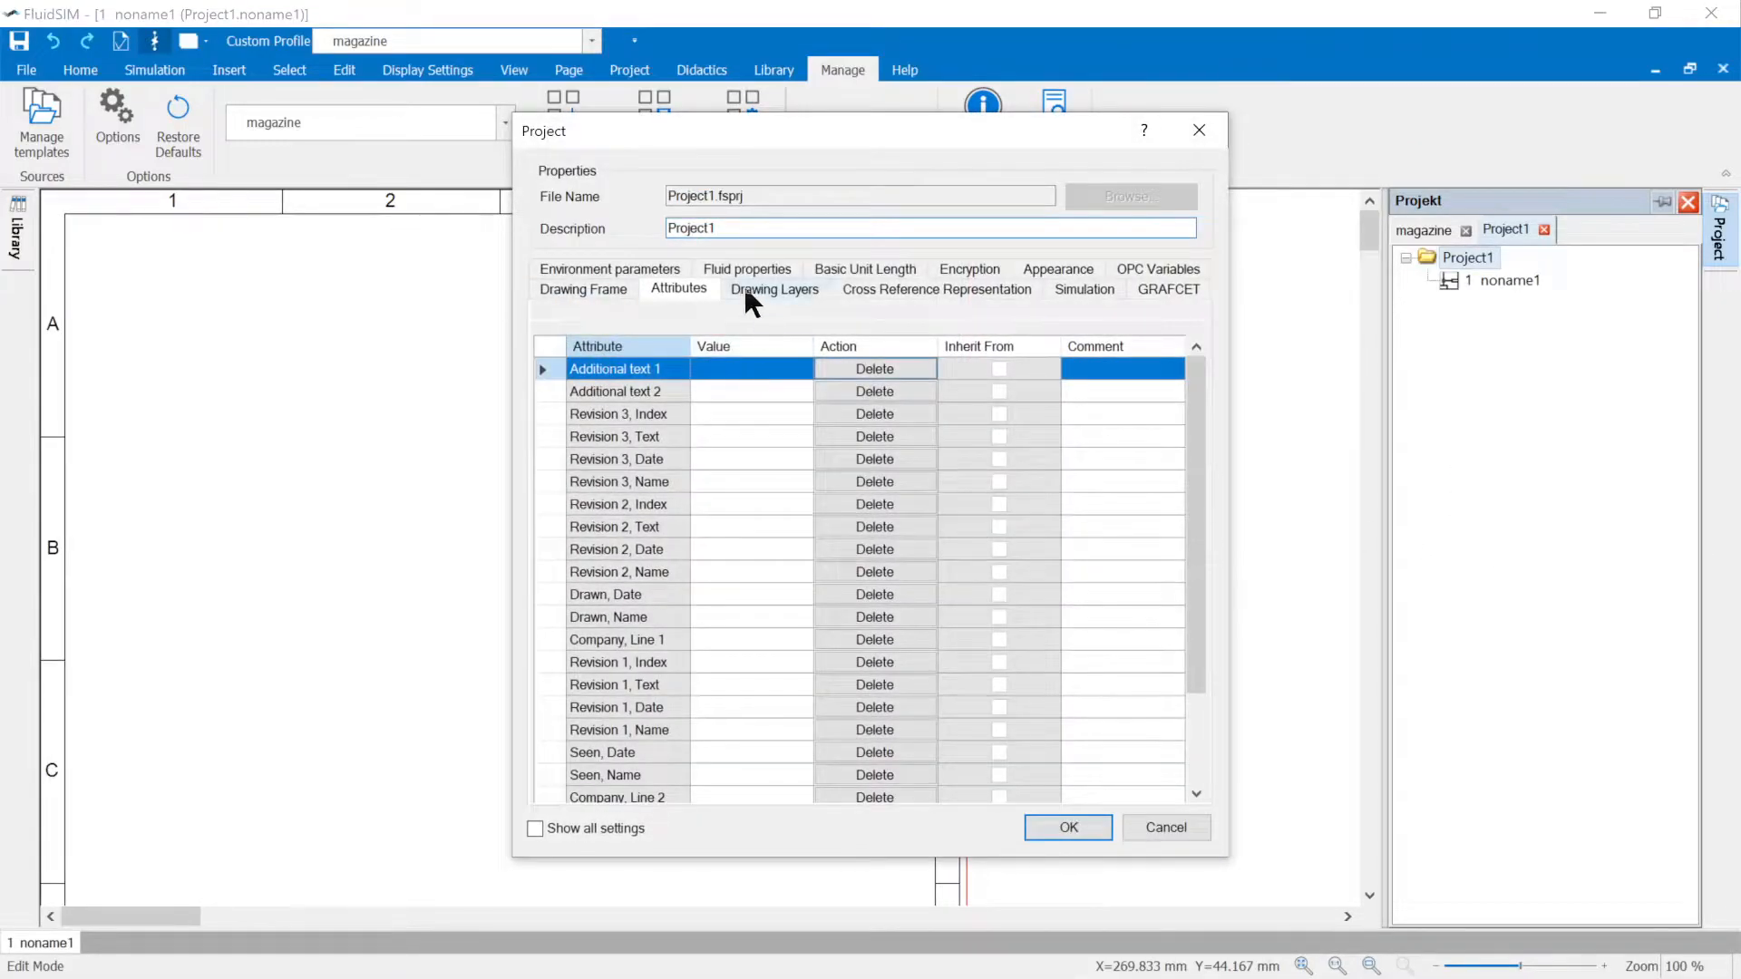
left_click(710, 483)
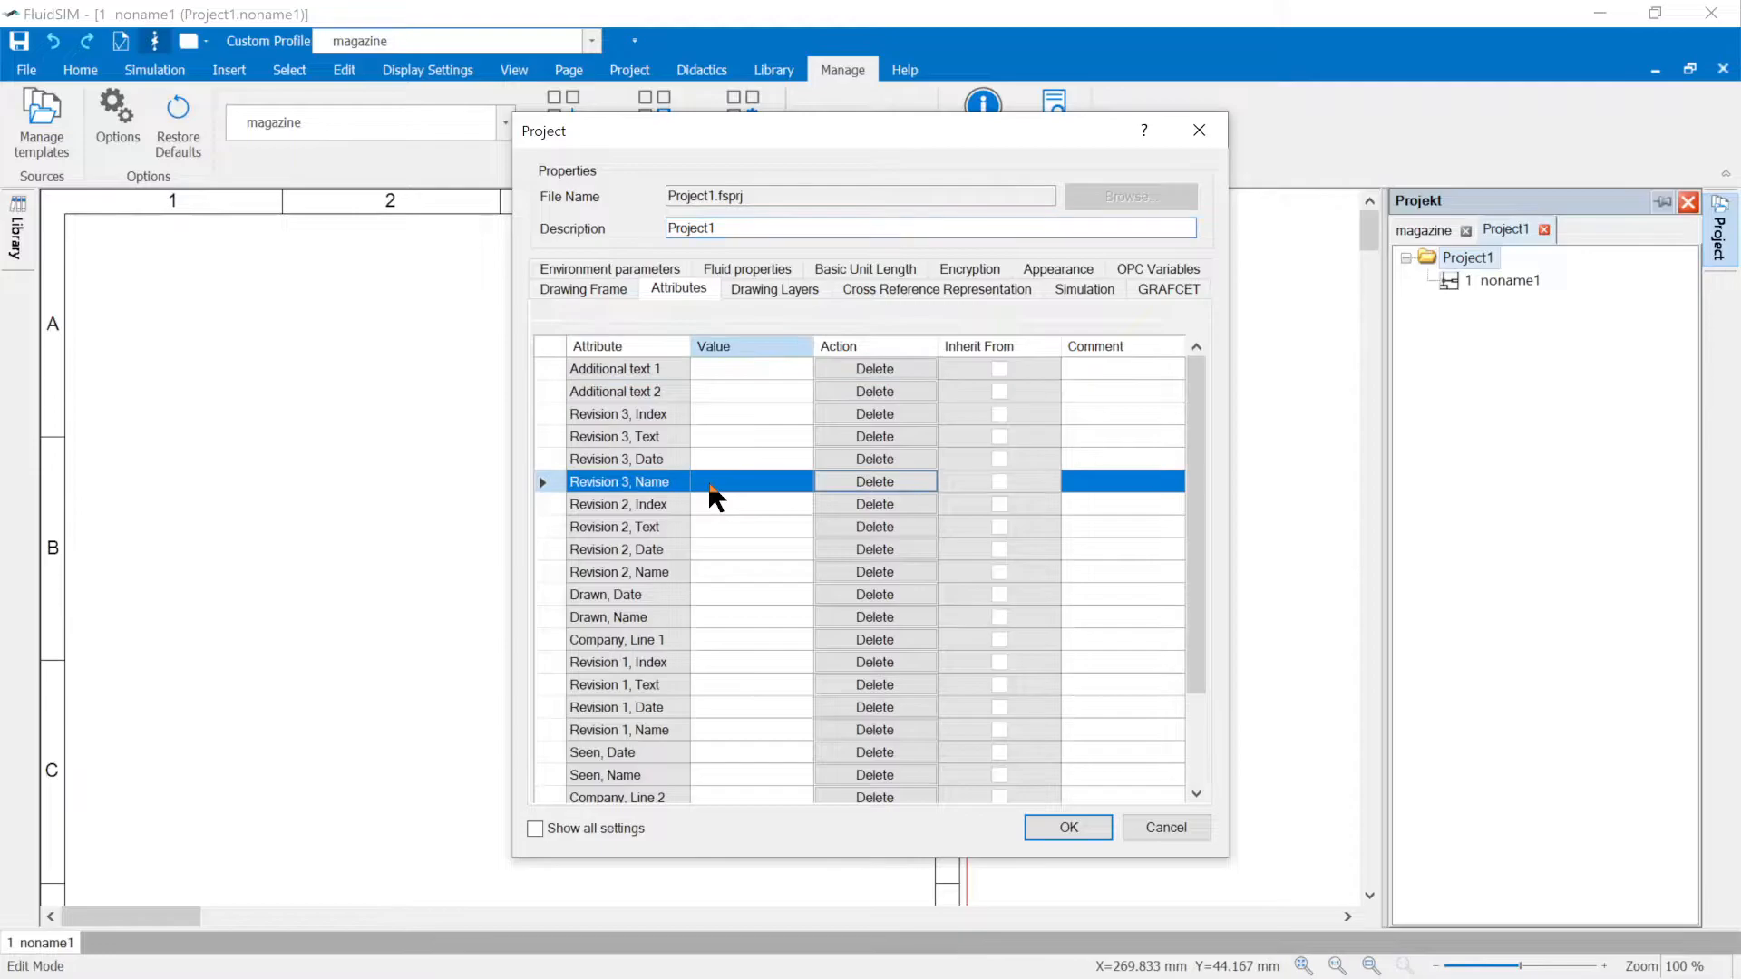
type("dum")
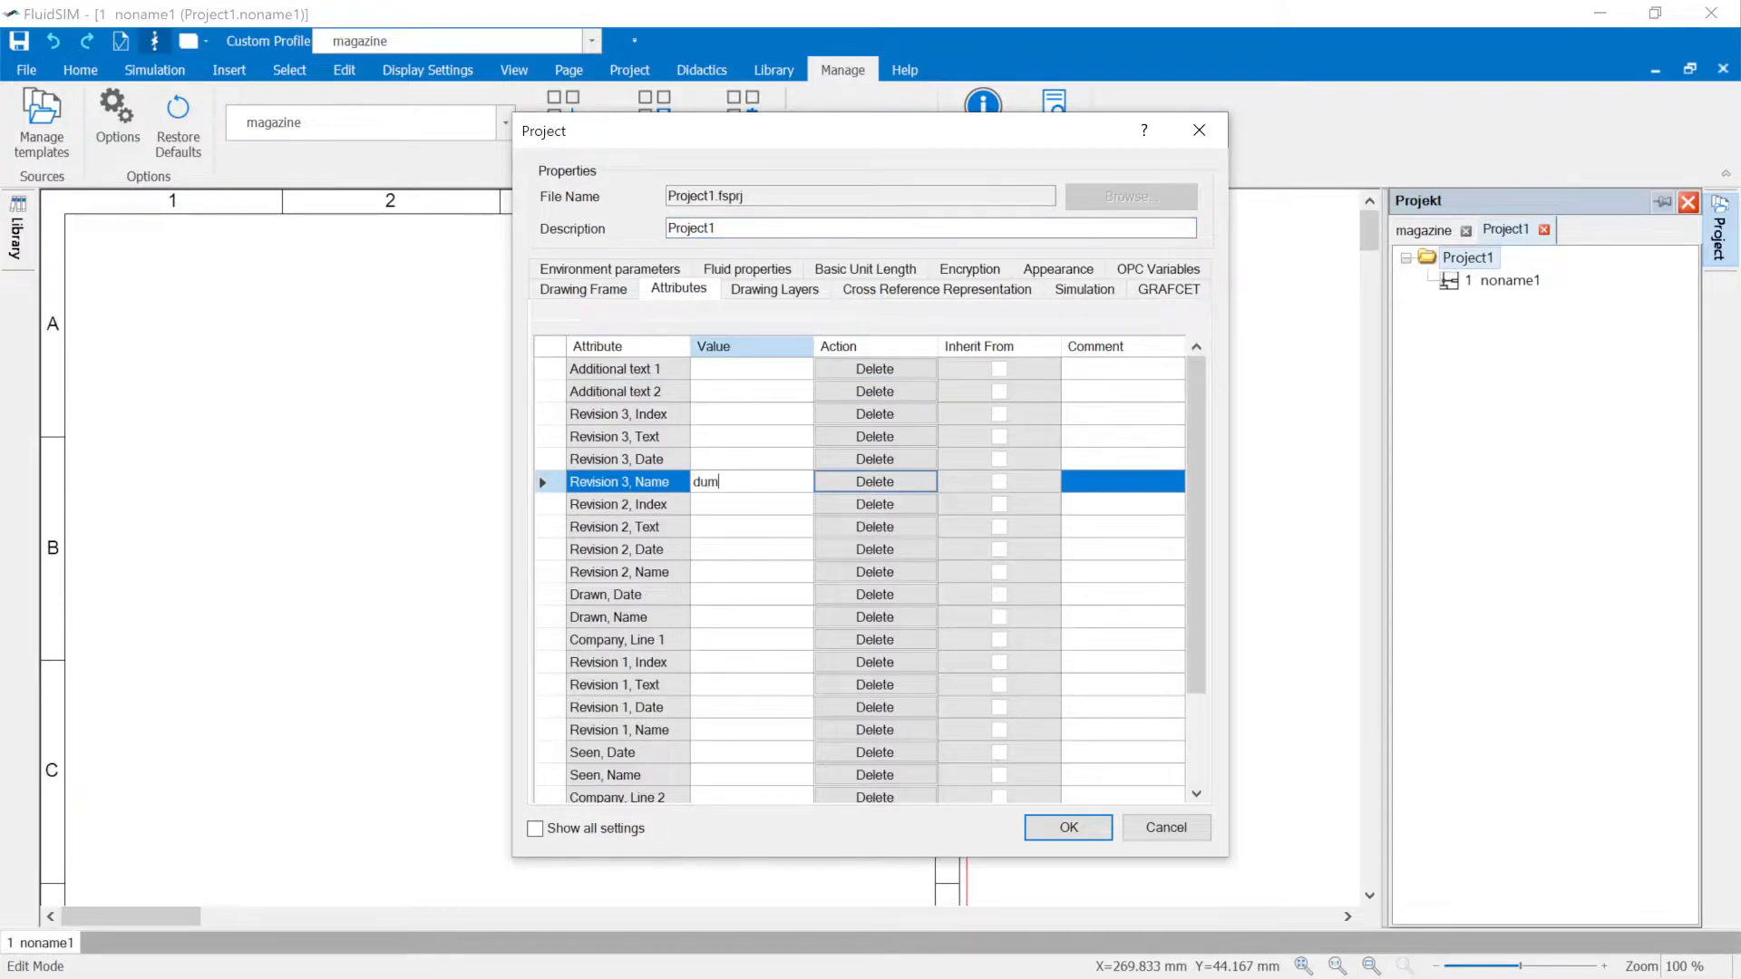
left_click(704, 550)
type("today")
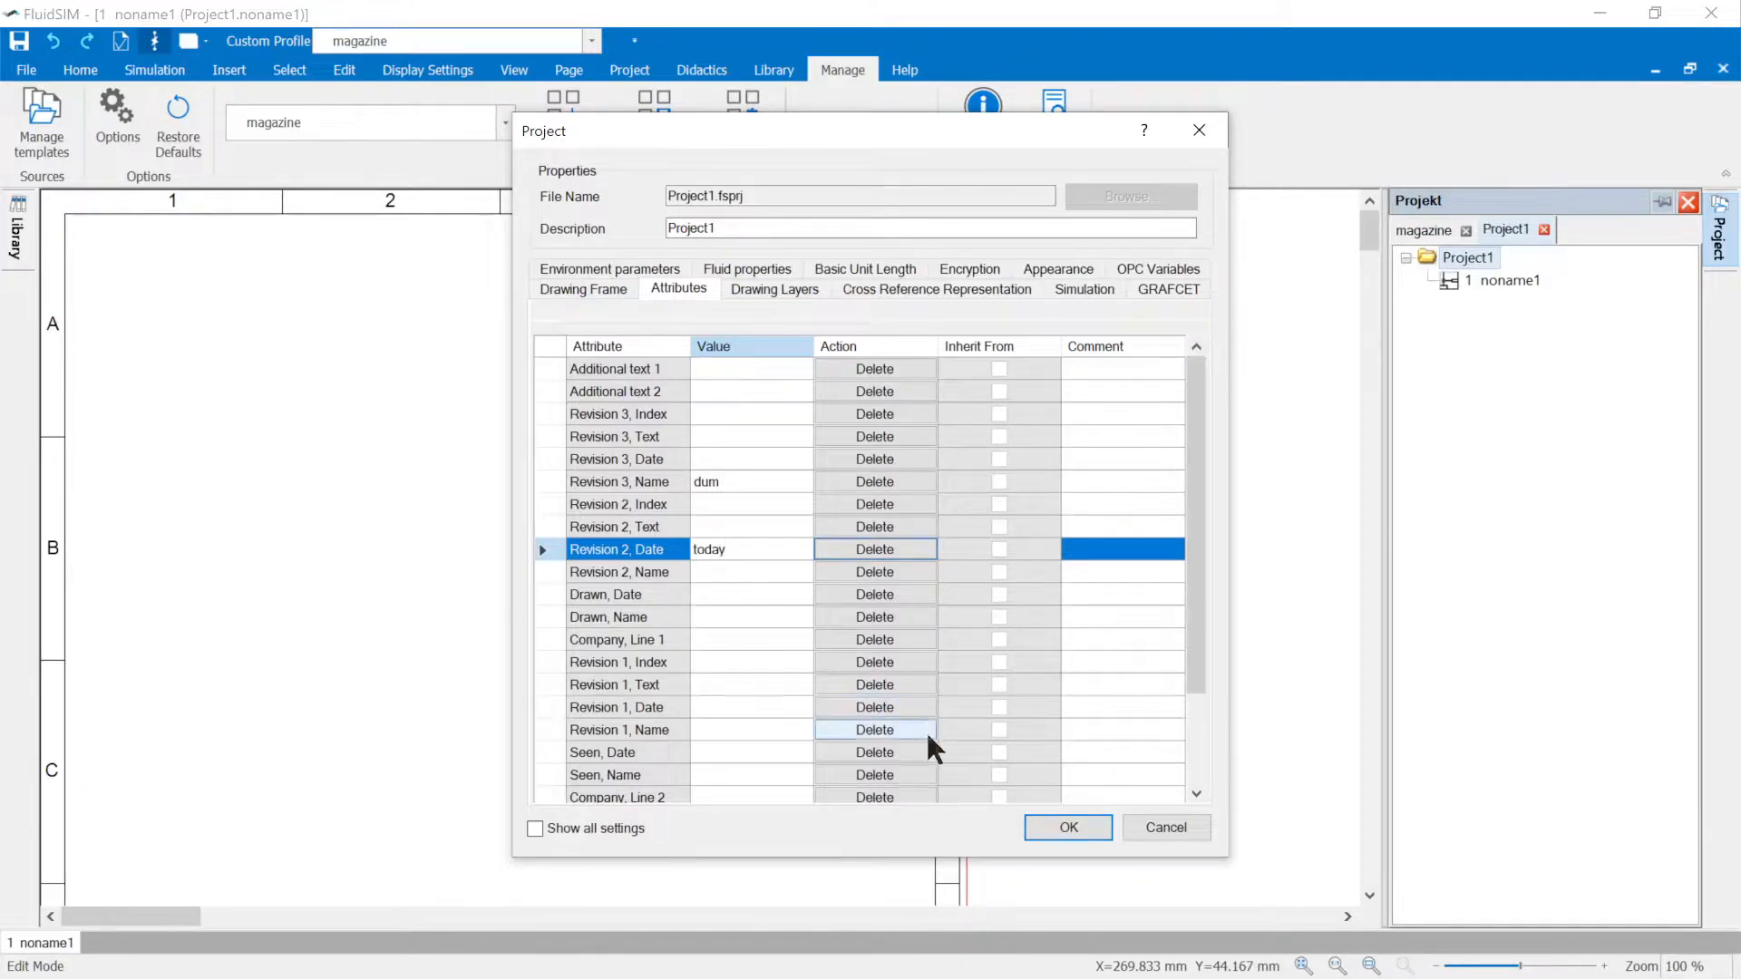
left_click(1055, 818)
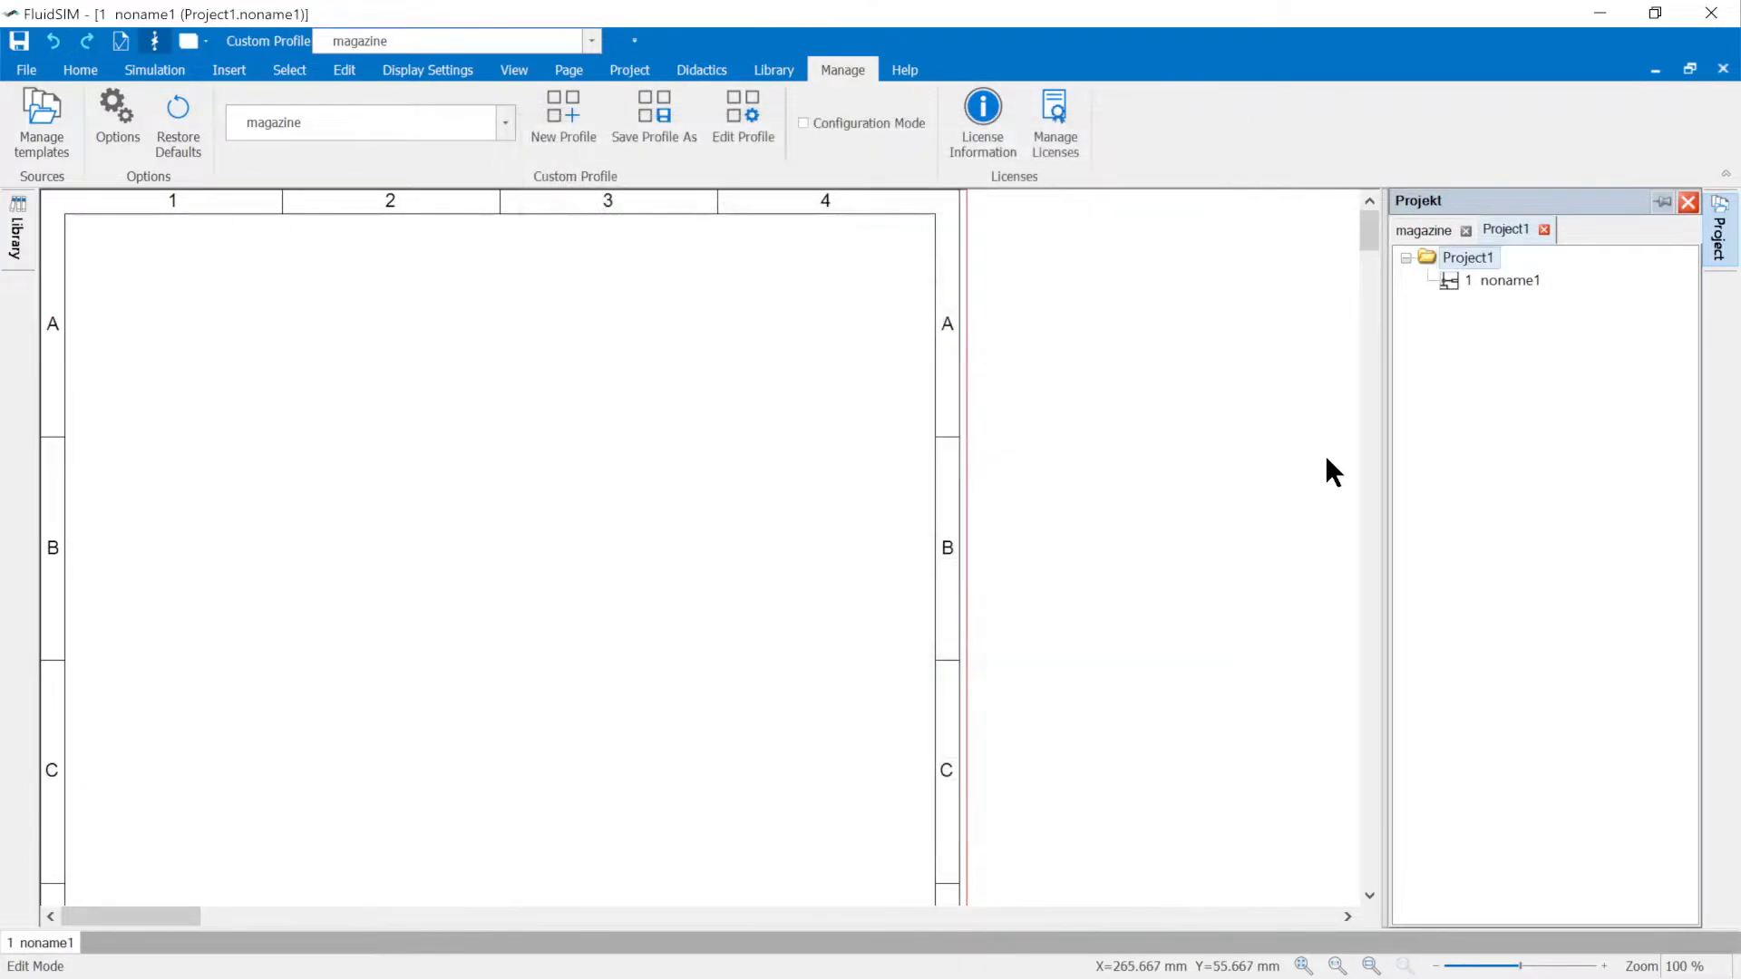
Add a new page to Project1, keeping its suggested description, page number and inherited attributes.
right_click(1451, 260)
mouse_move(1474, 265)
left_click(1327, 271)
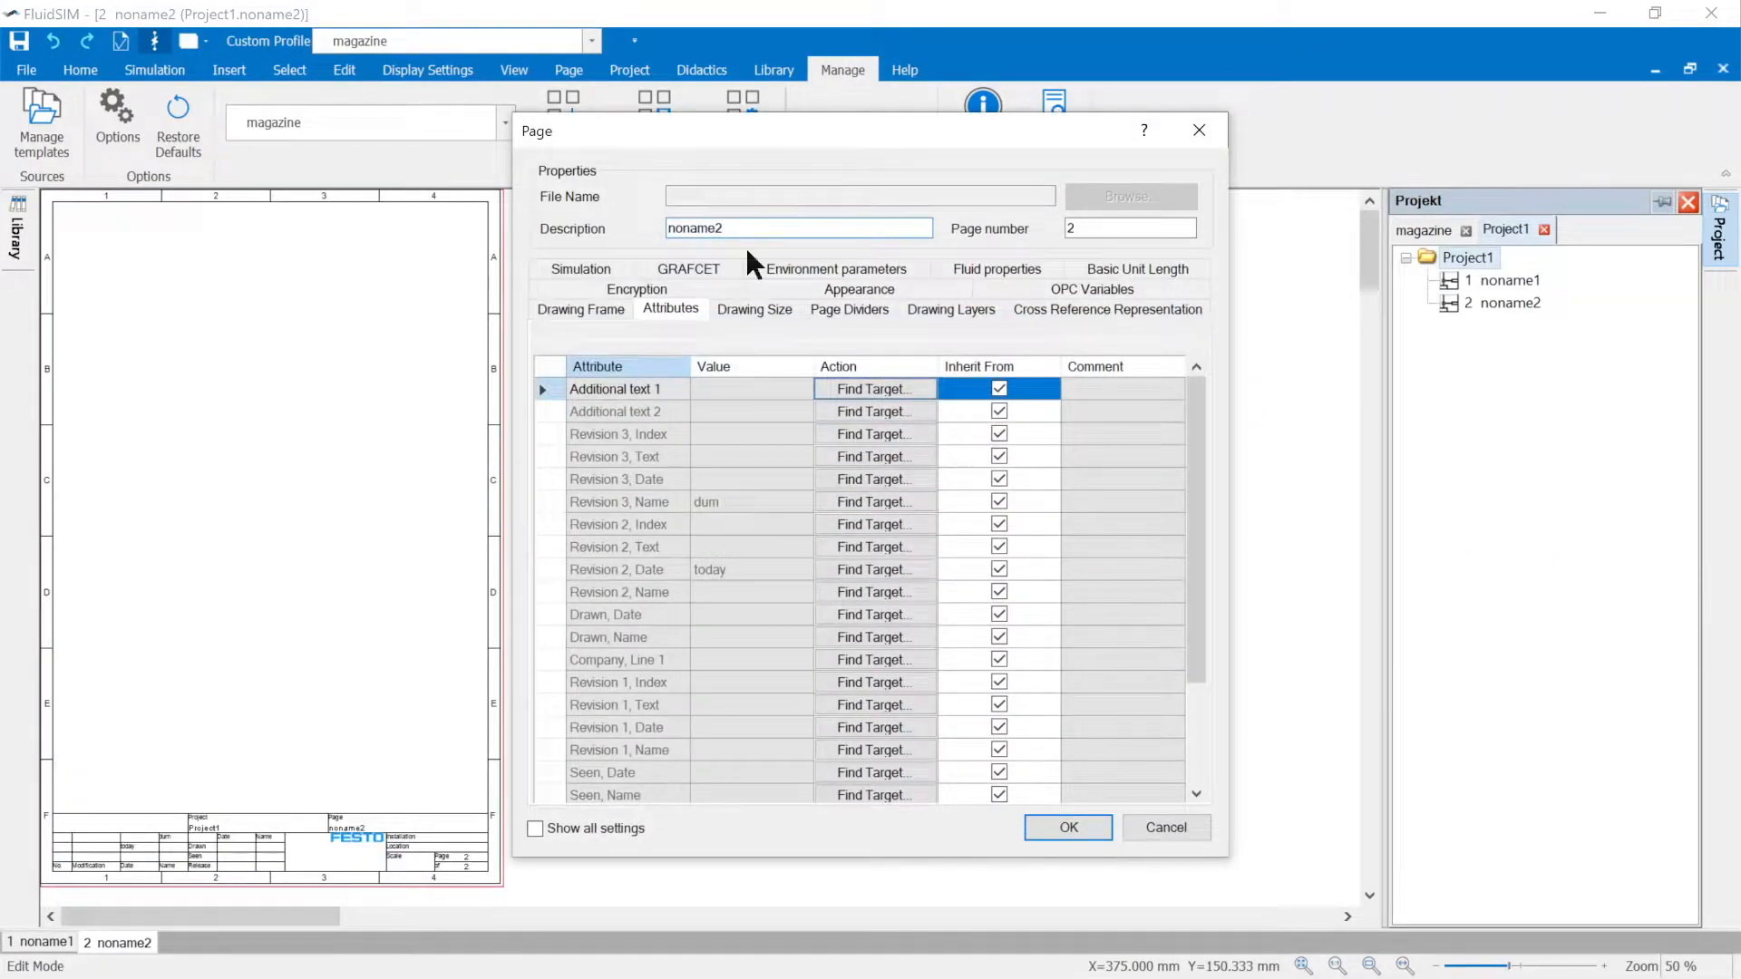
left_click(1054, 825)
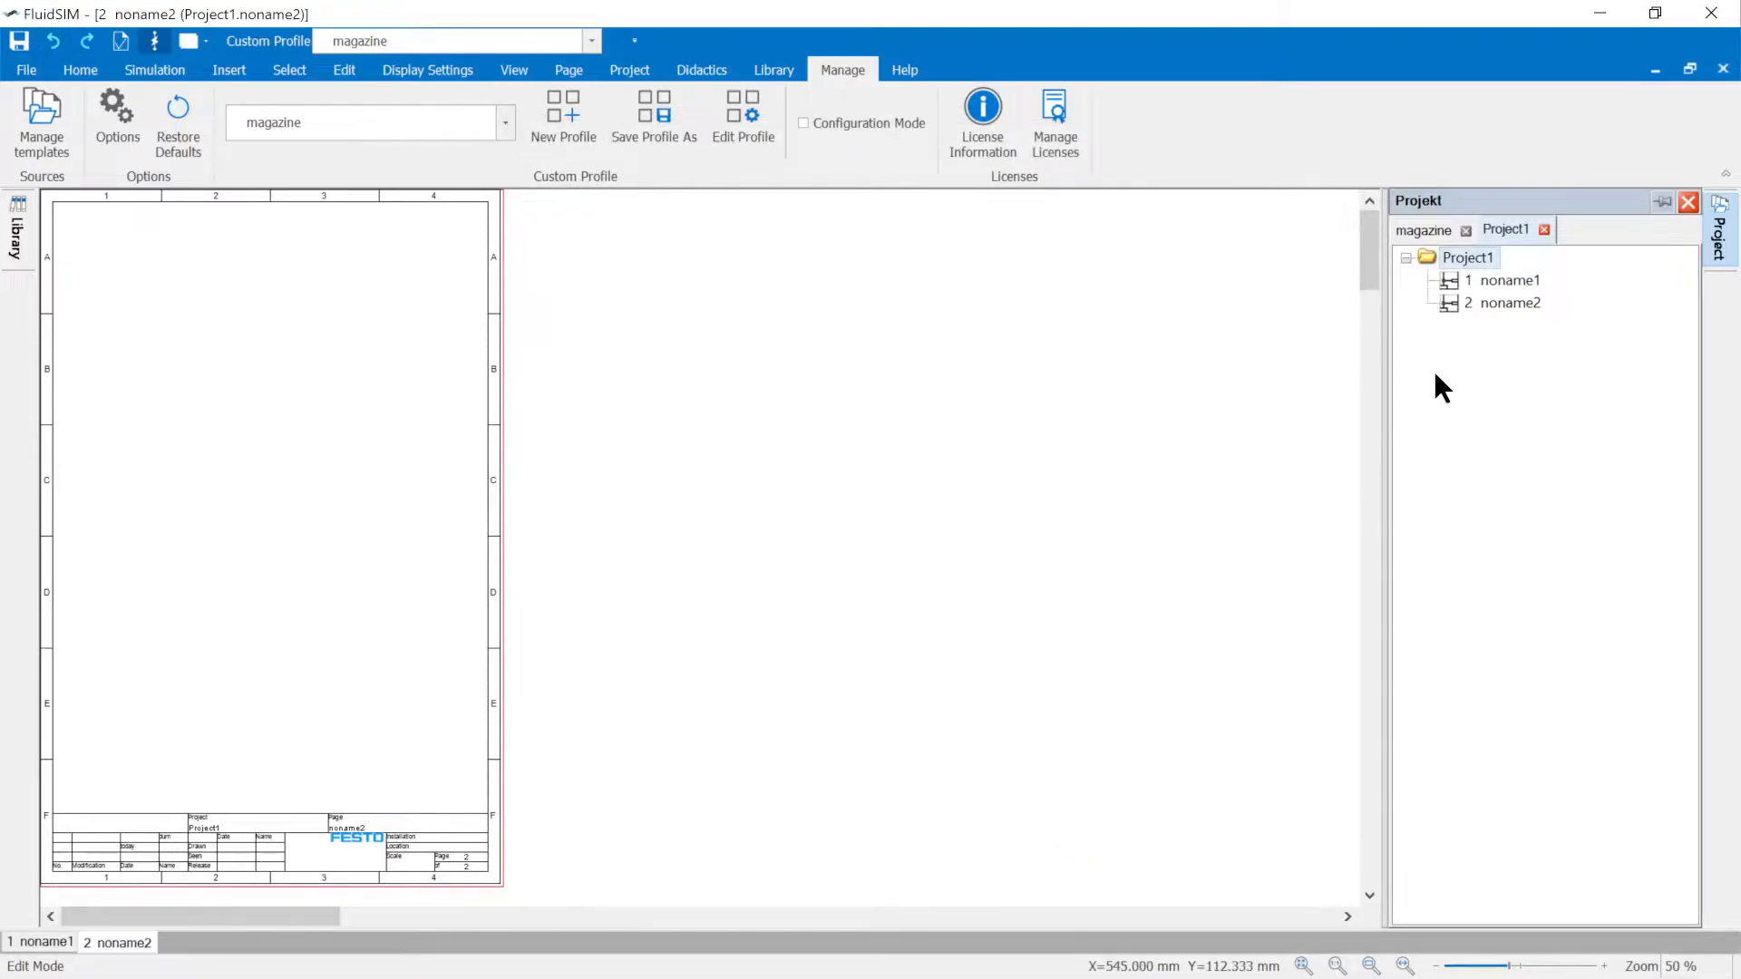
Turn off frame inheritance for page 2 of Project1 and pick the standard Drawing frame A2 for it instead.
right_click(1470, 307)
left_click(1515, 502)
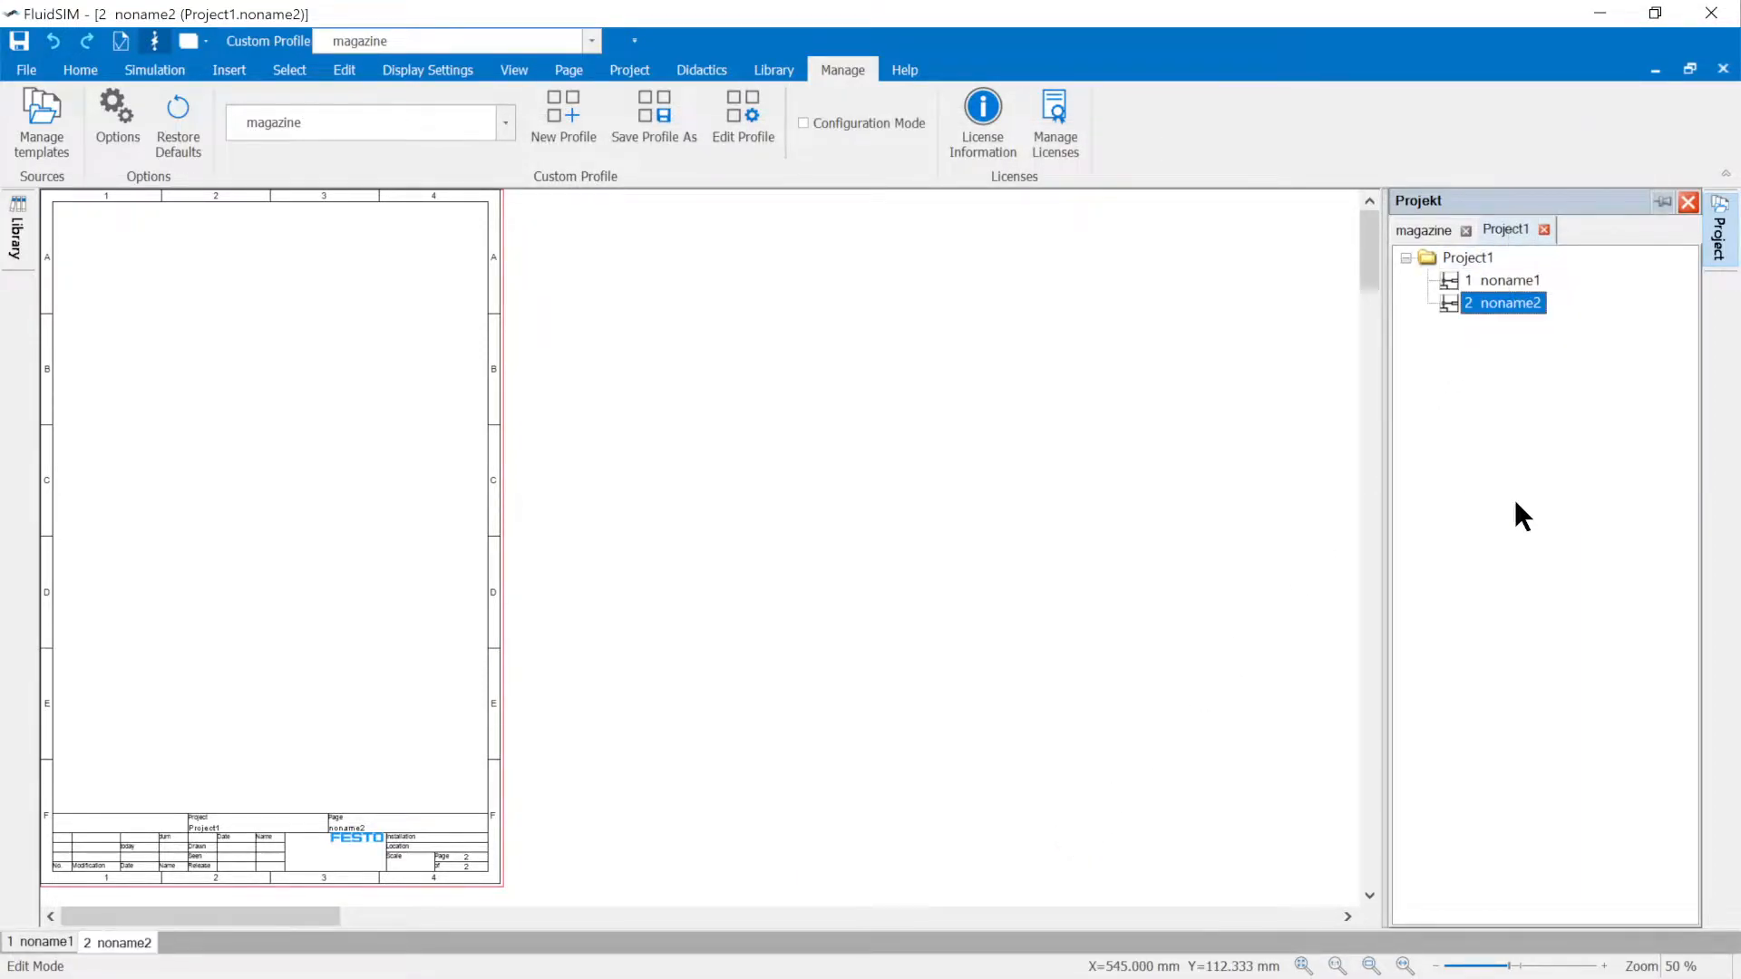
left_click(581, 308)
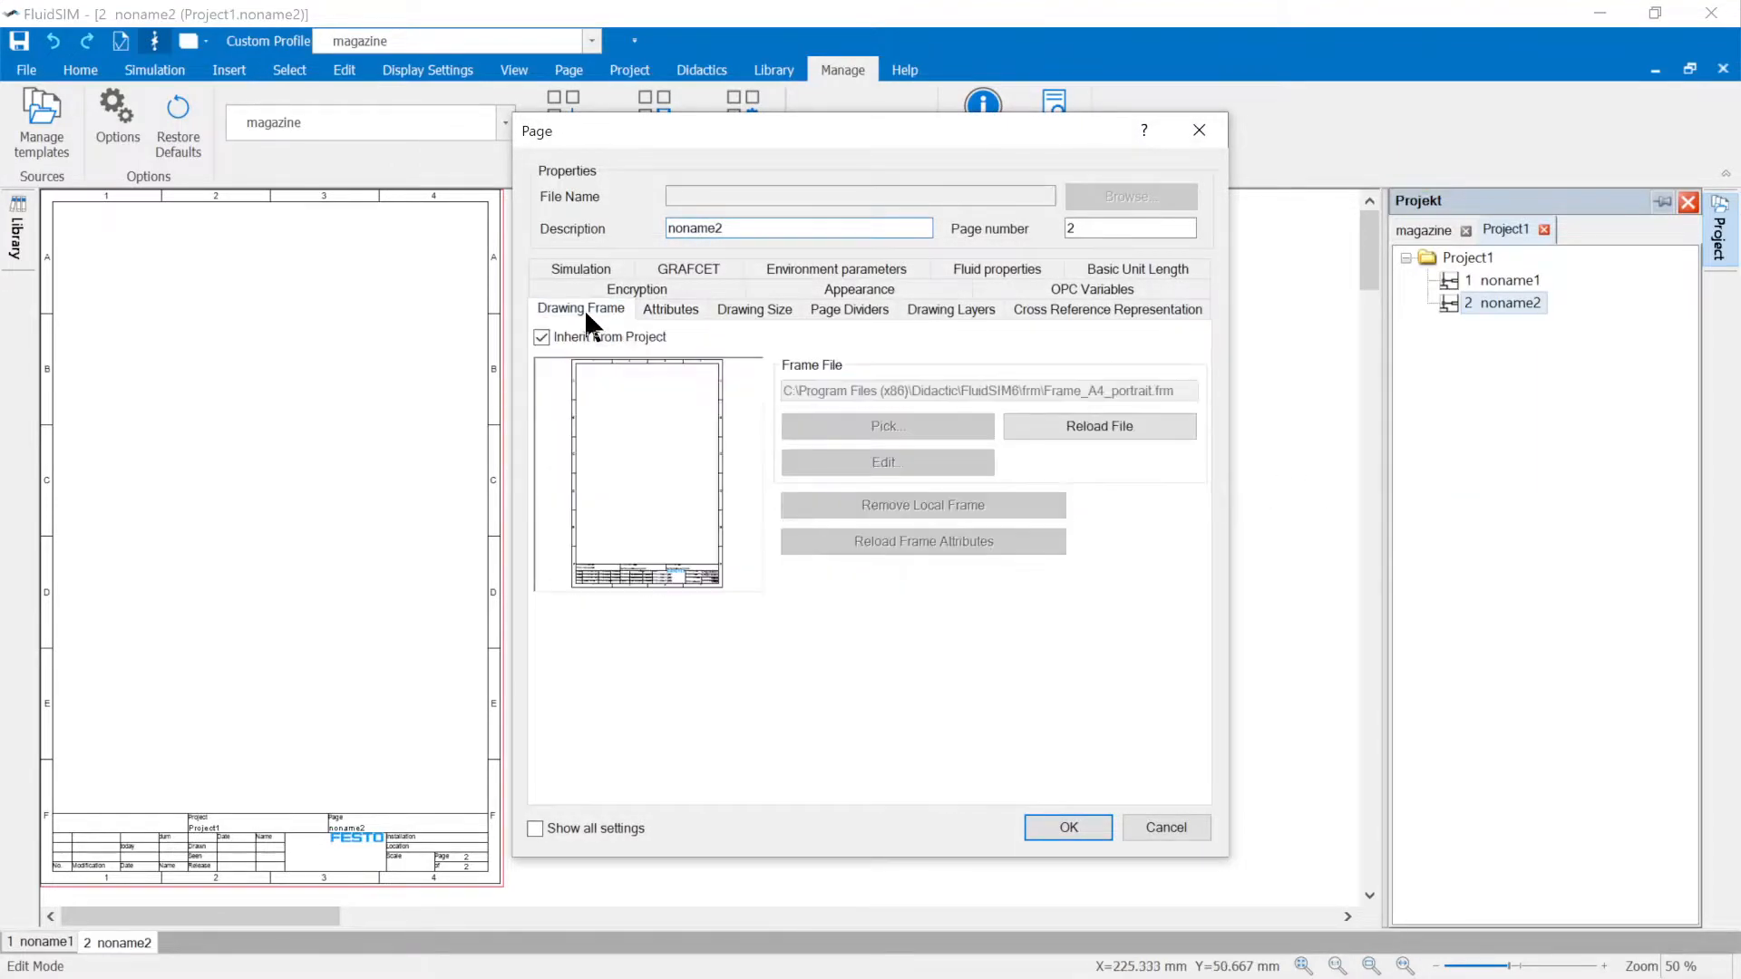
left_click(542, 338)
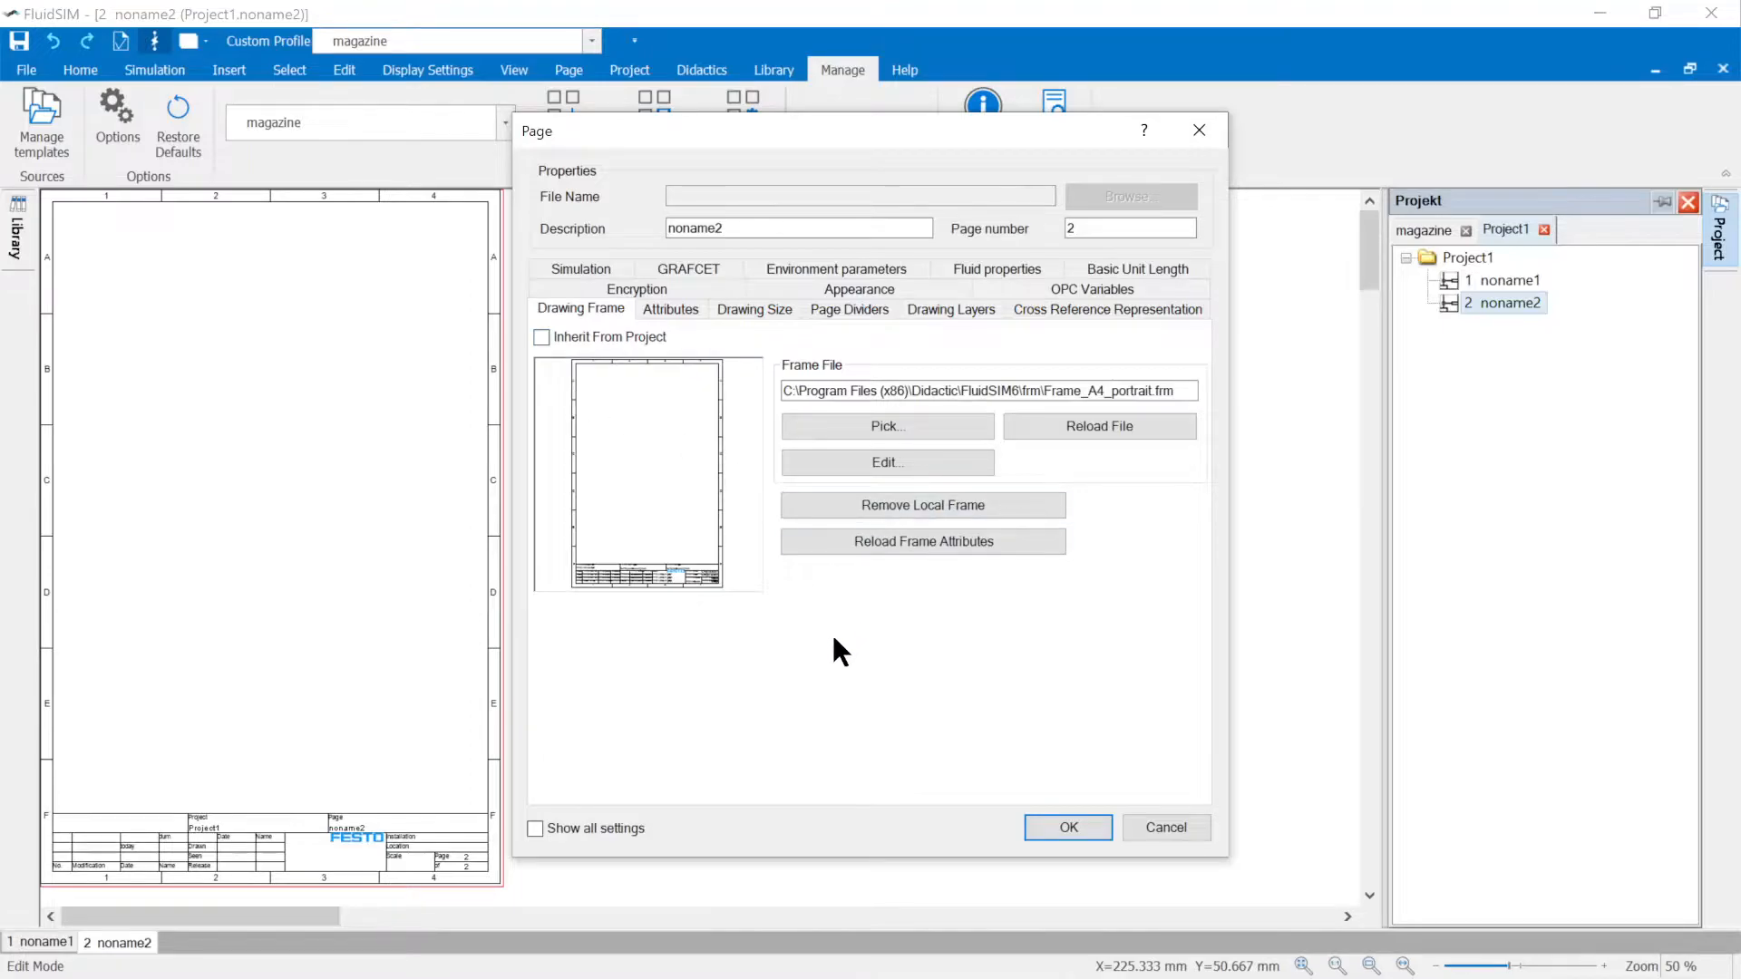
left_click(898, 423)
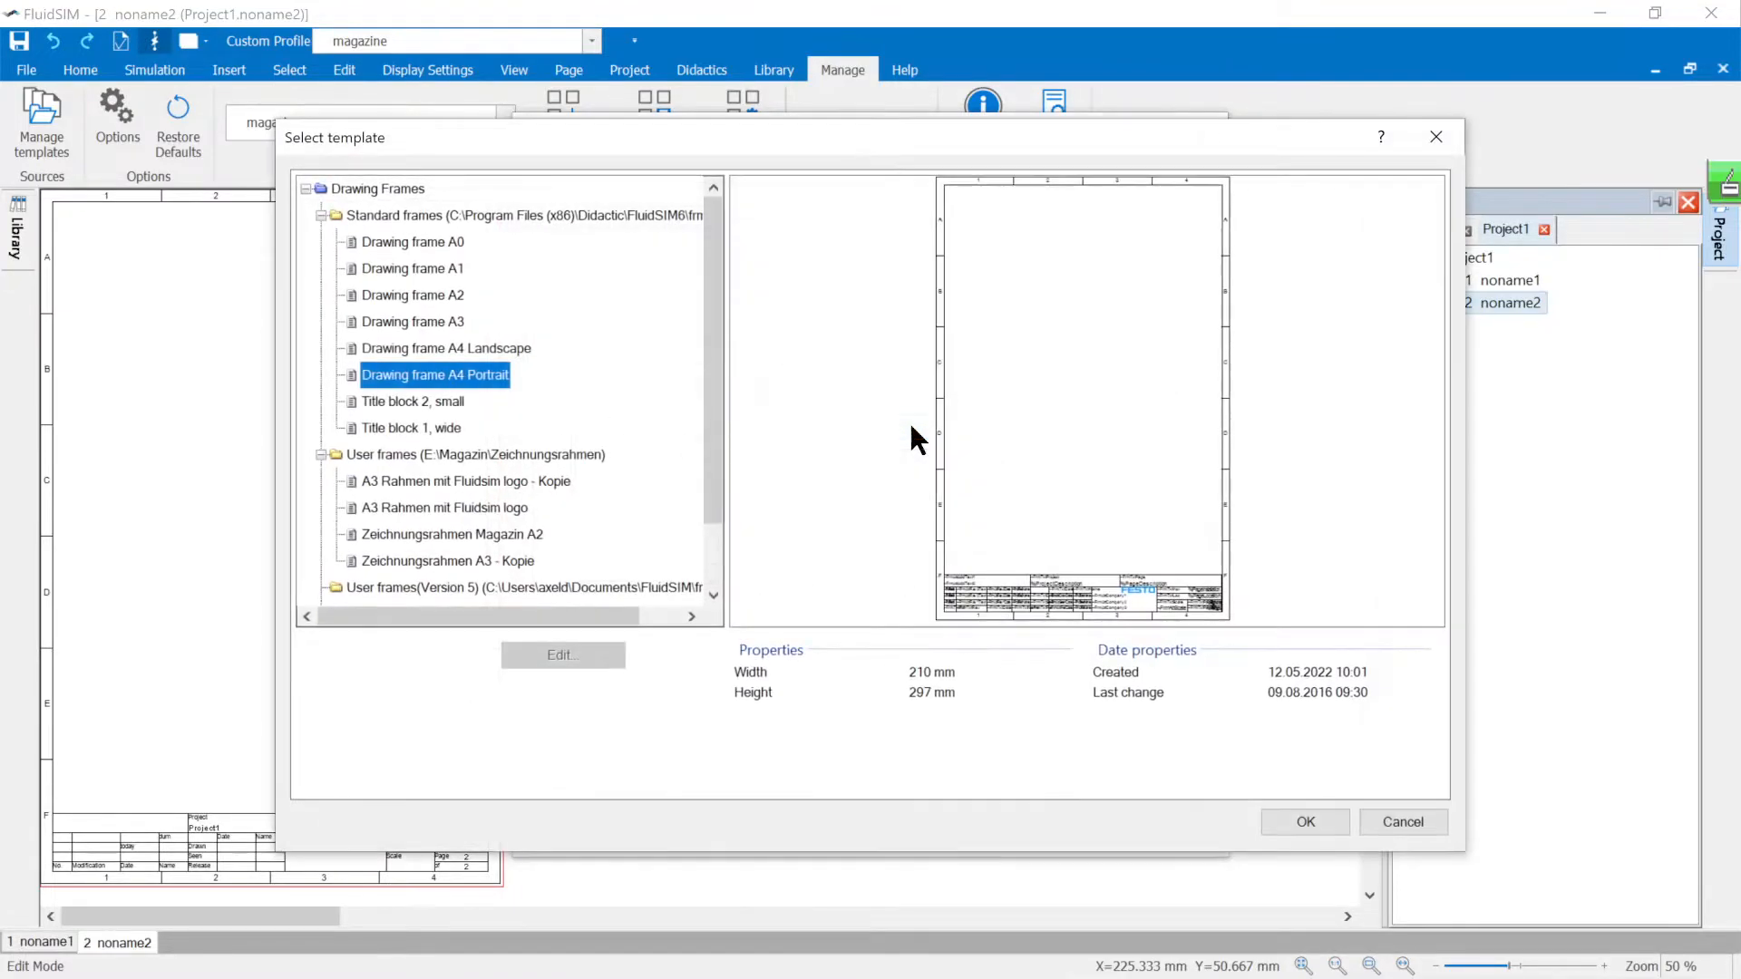
left_click(419, 295)
left_click(1330, 823)
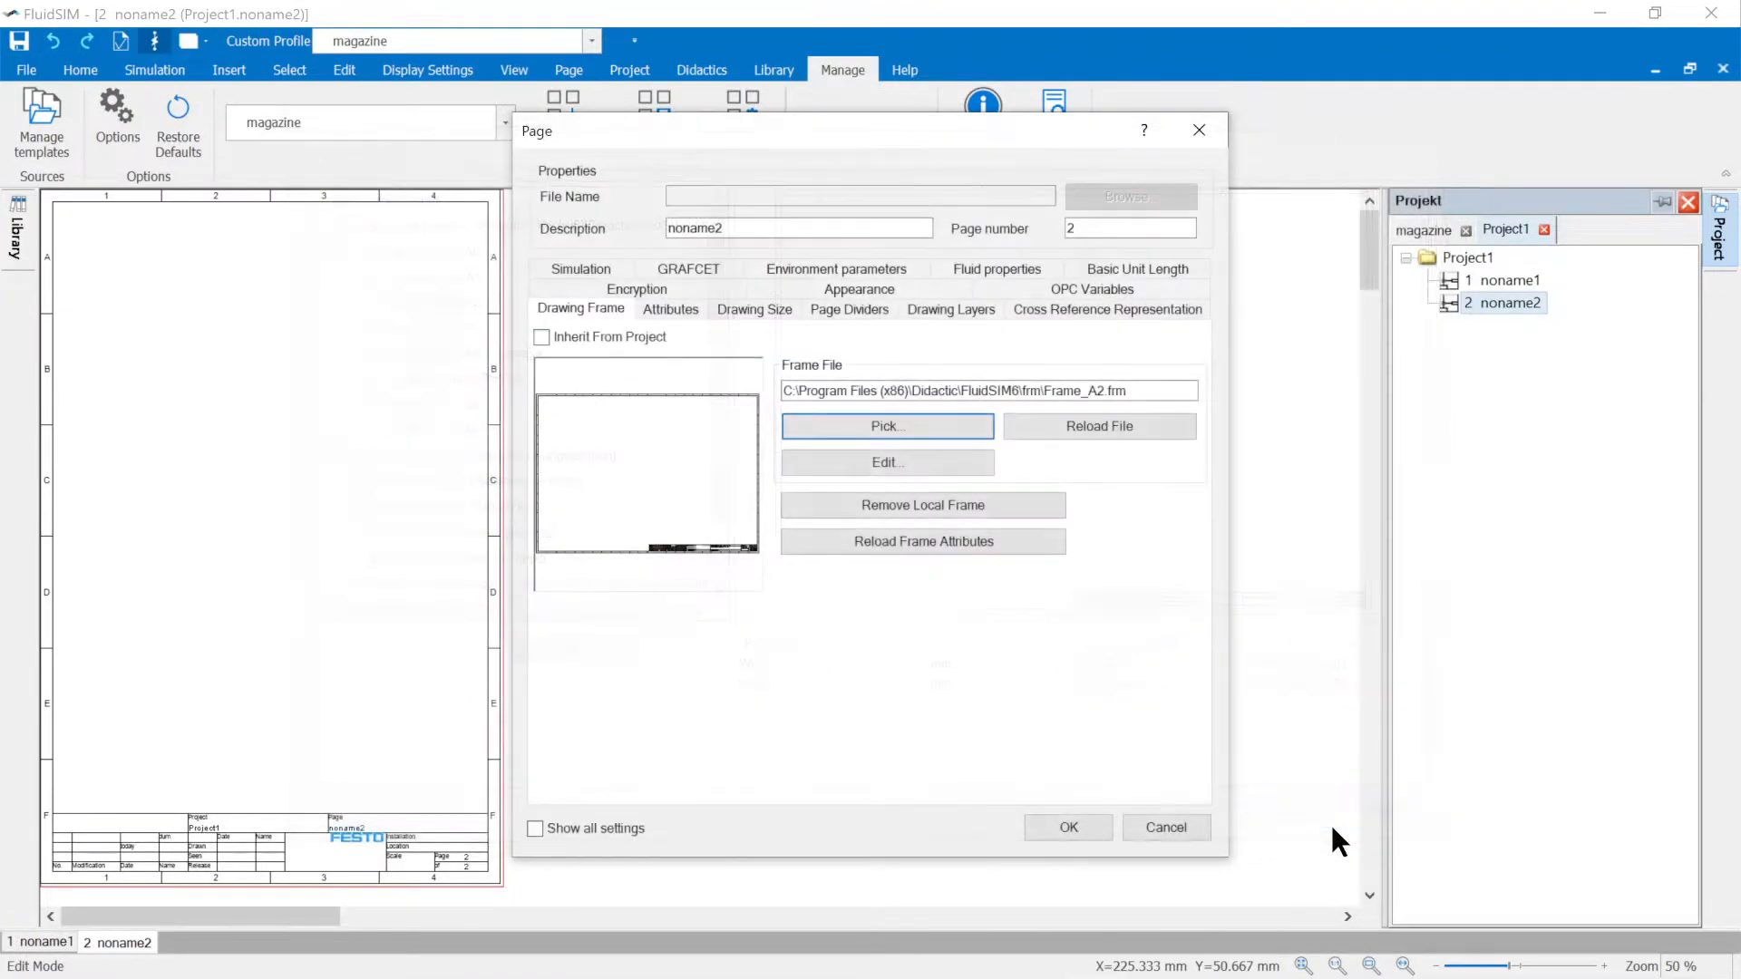
Remove the local drawing frame from page 2 and apply the page properties.
left_click(890, 504)
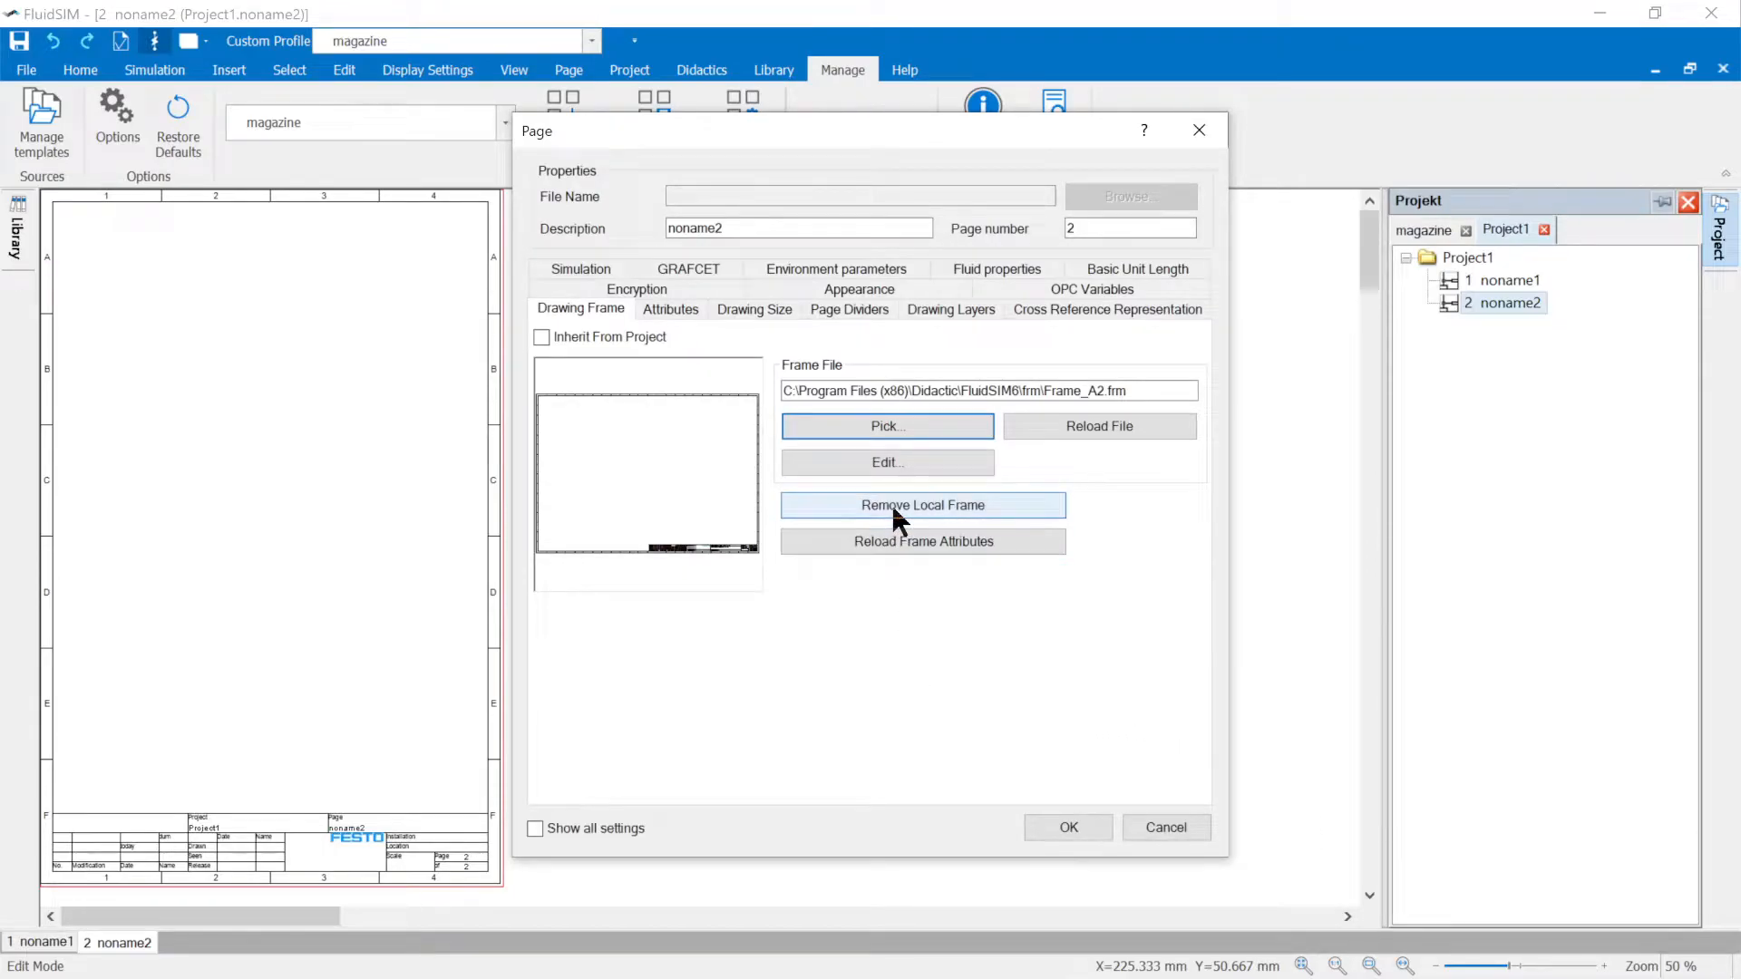
left_click(1043, 827)
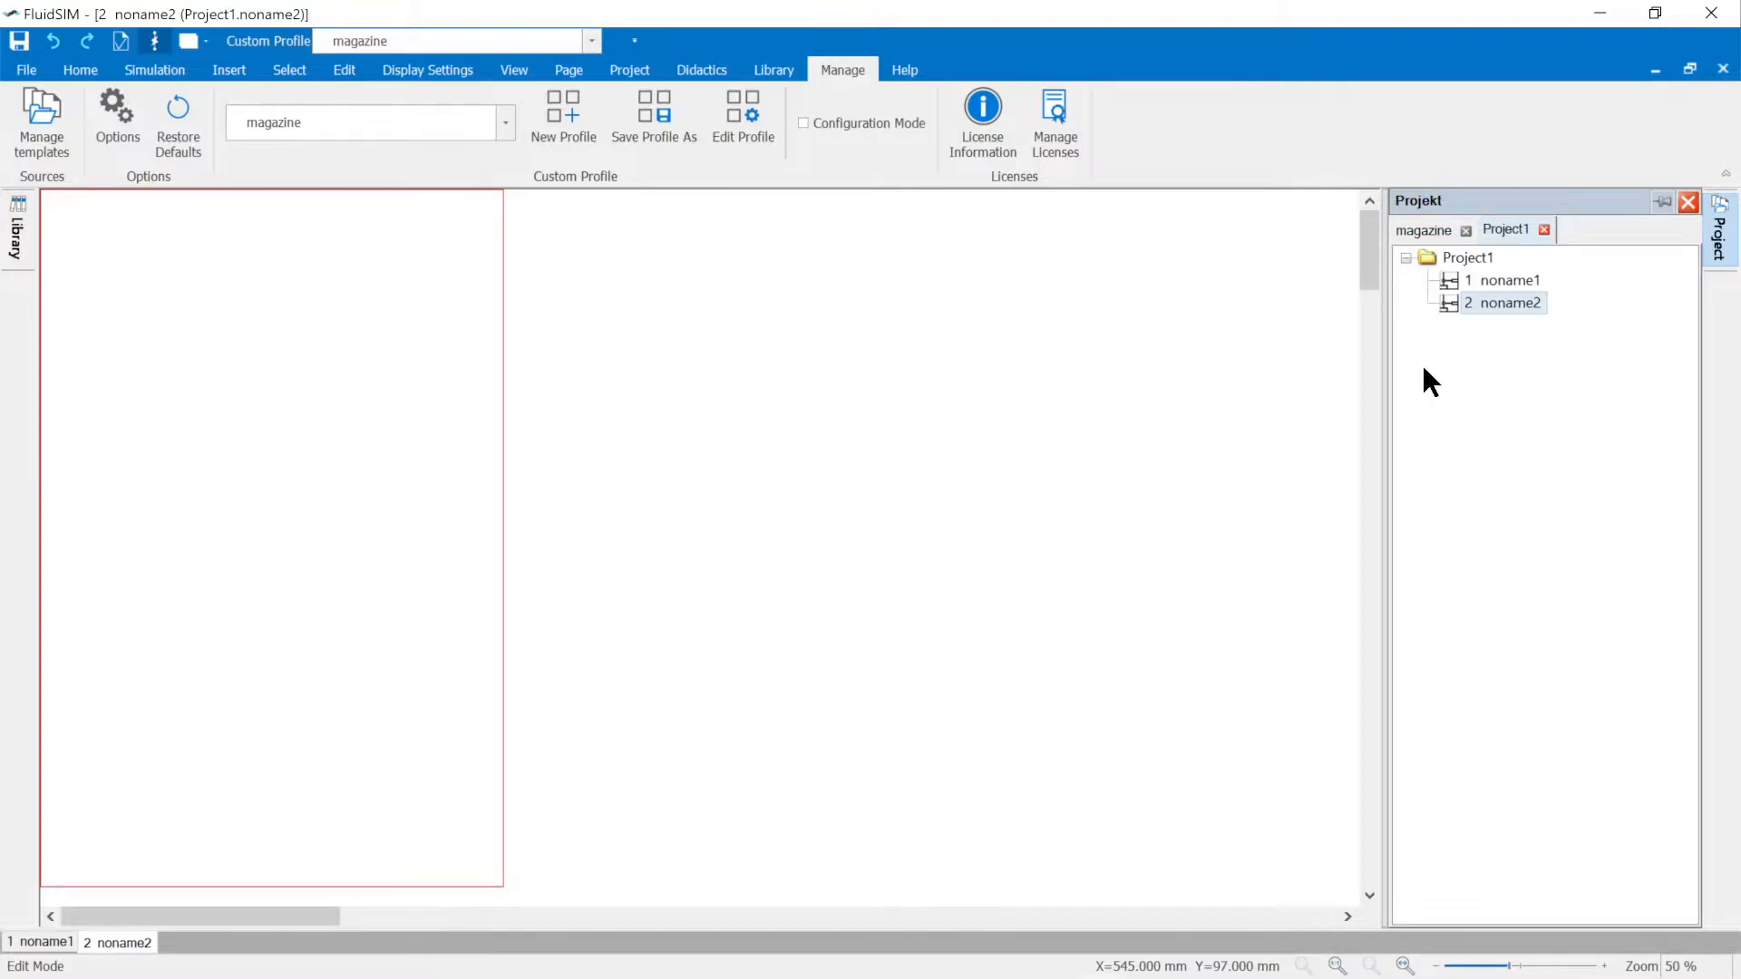
Start a new drawing frame template and look through its border, page divider and title block settings.
left_click(38, 107)
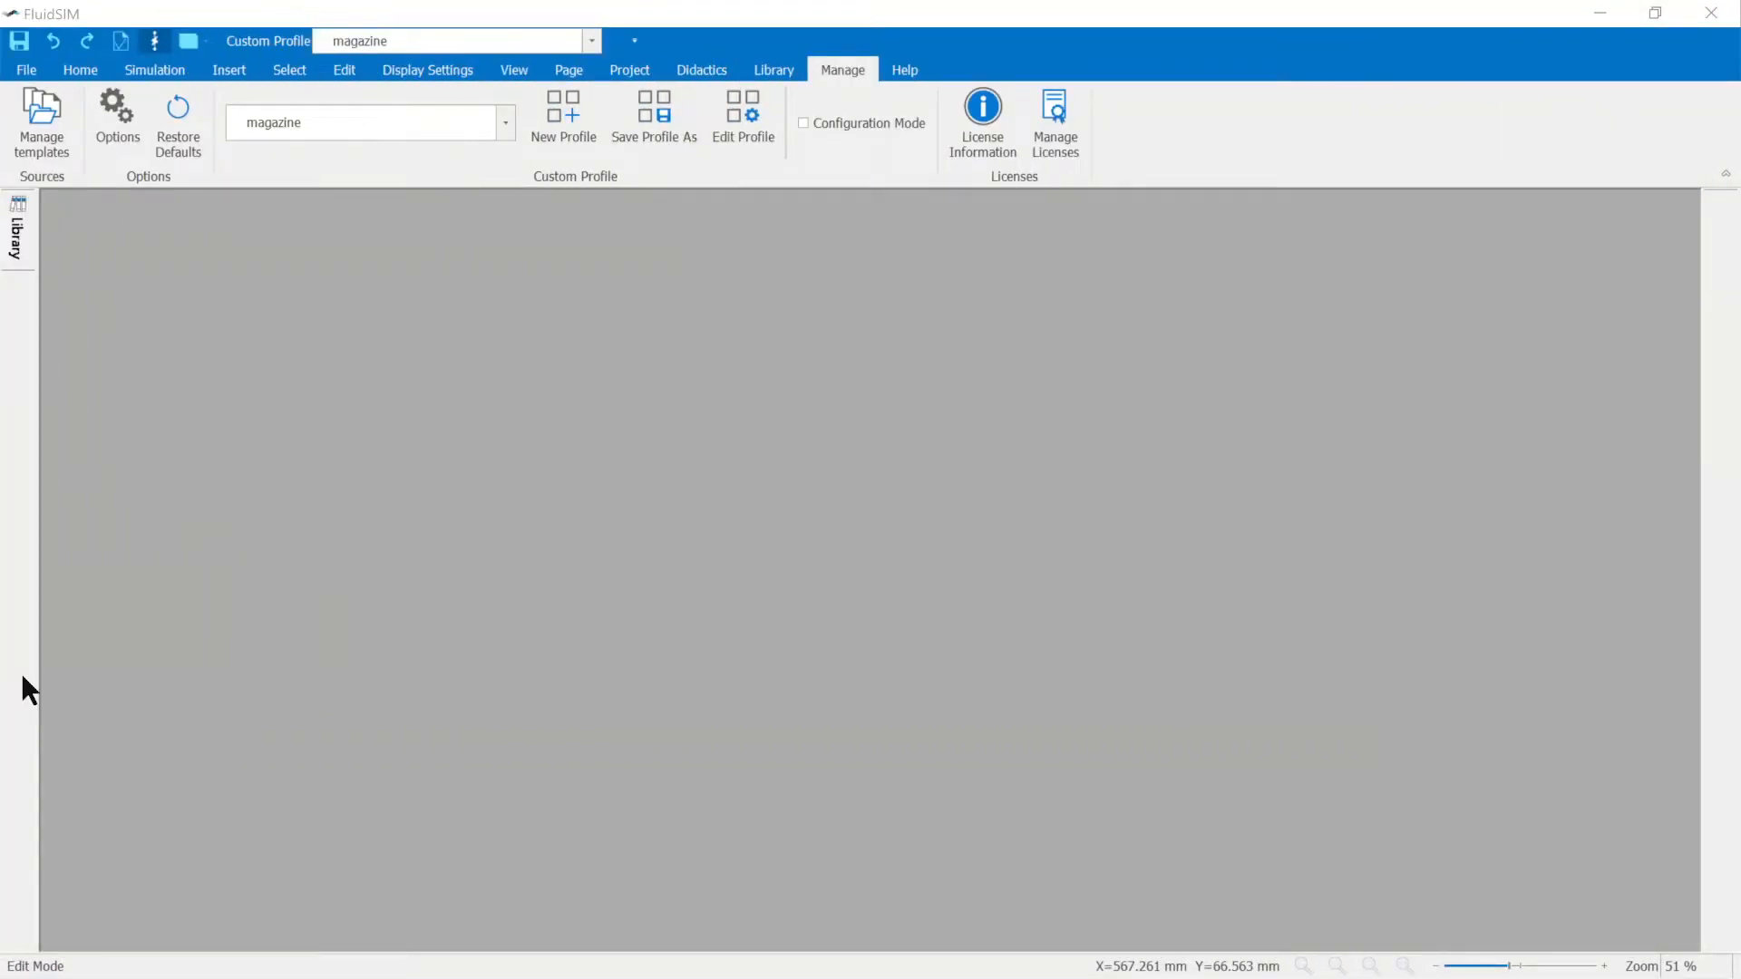
left_click(35, 143)
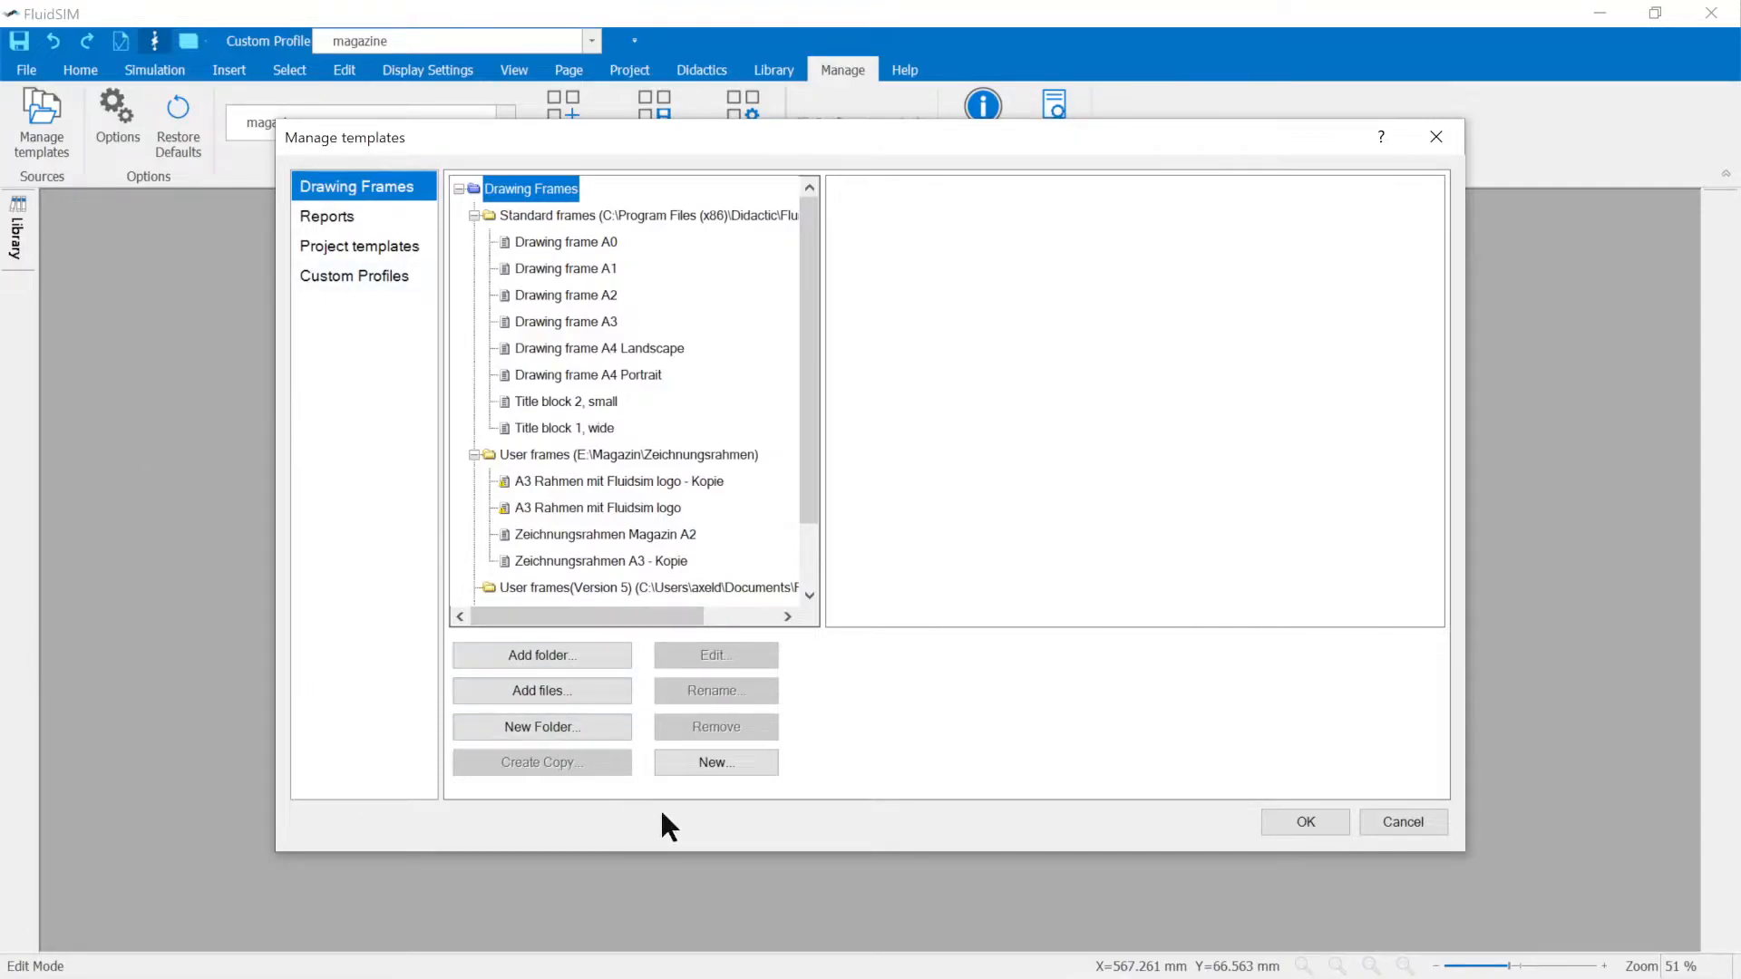
left_click(718, 764)
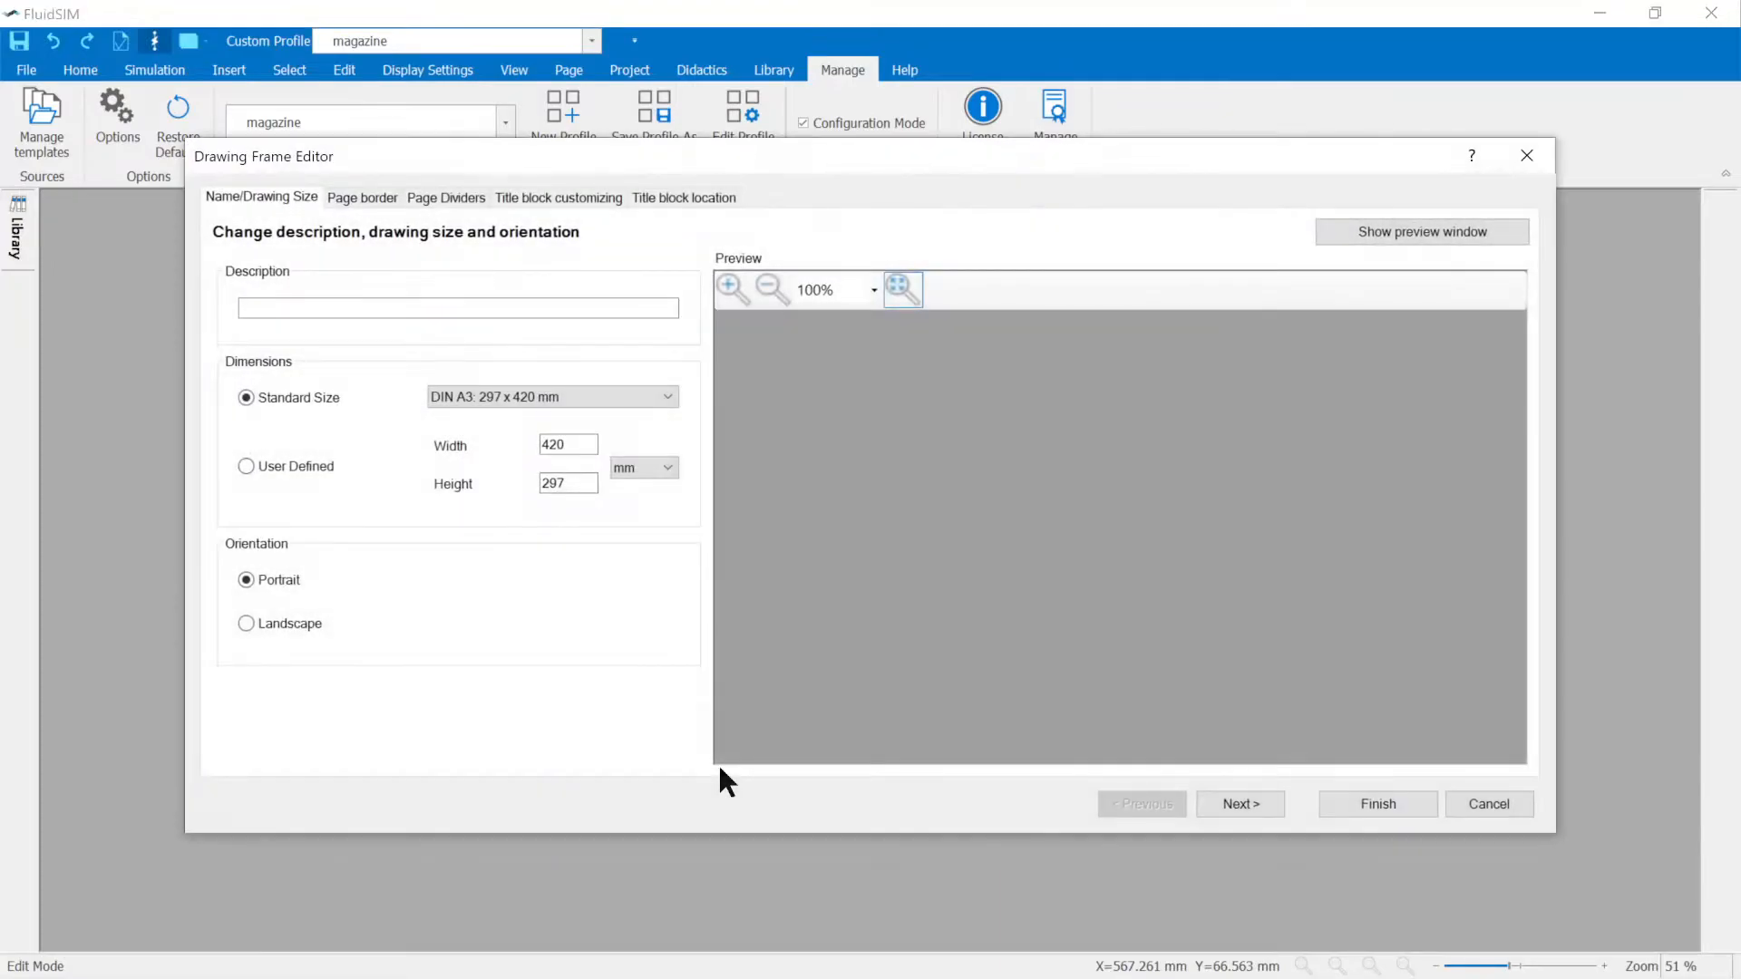
left_click(367, 197)
left_click(444, 197)
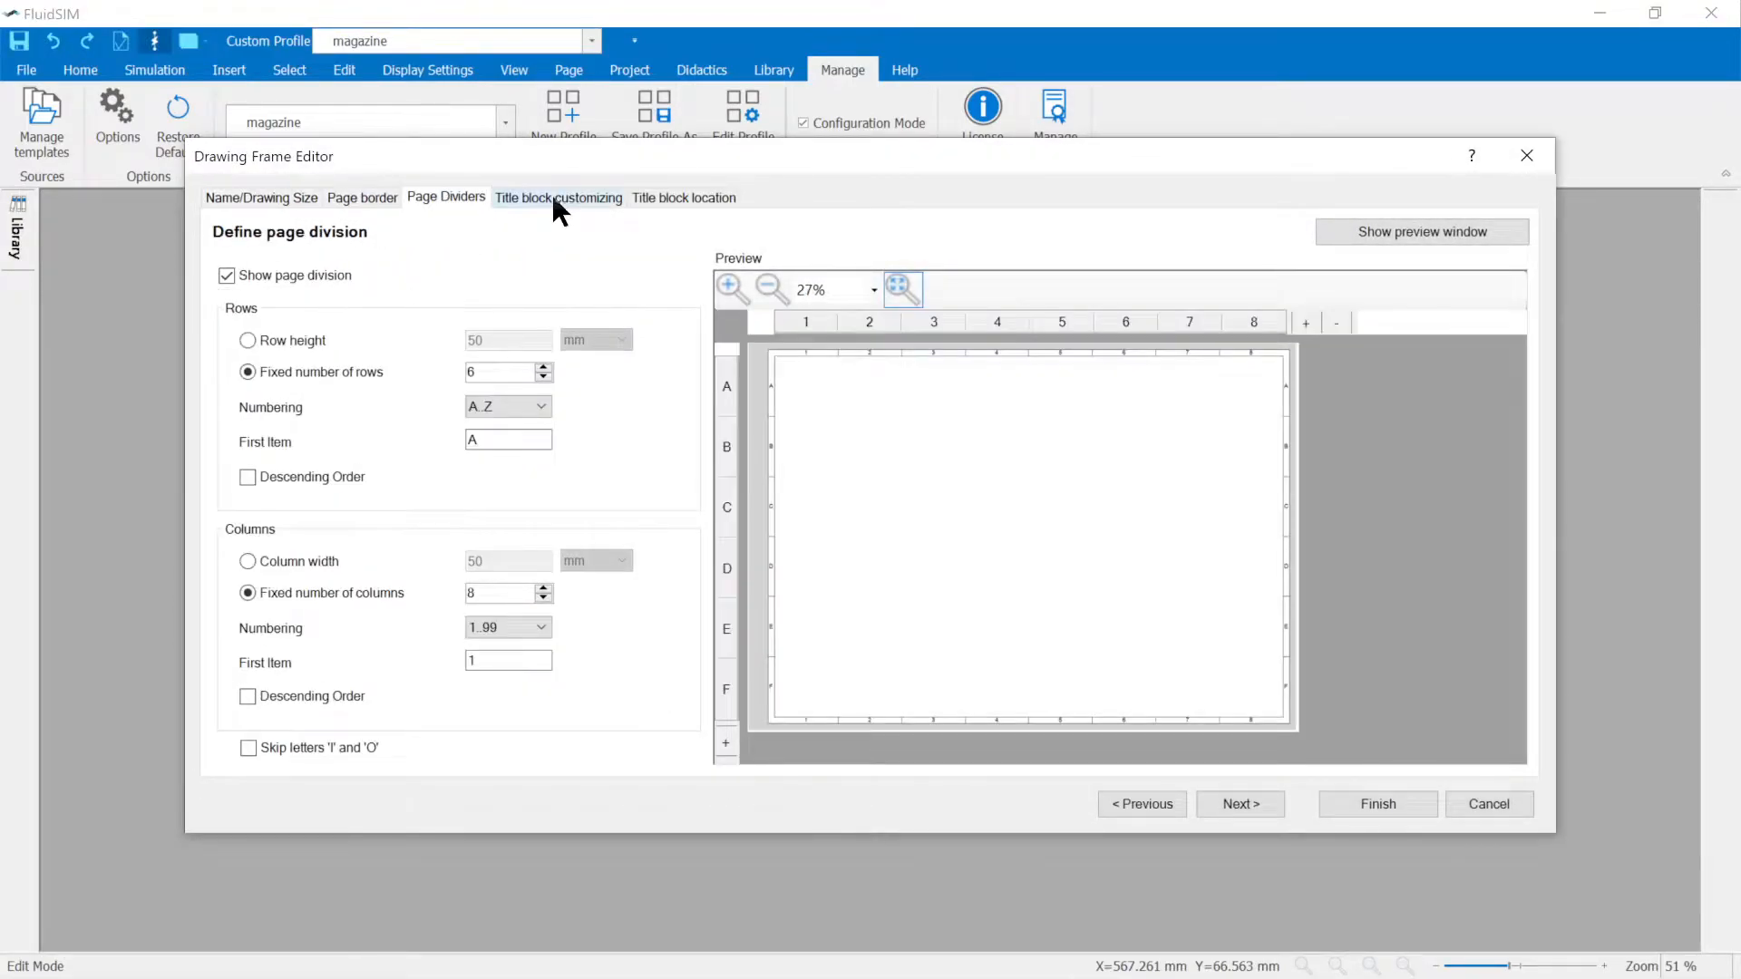
left_click(554, 199)
left_click(684, 197)
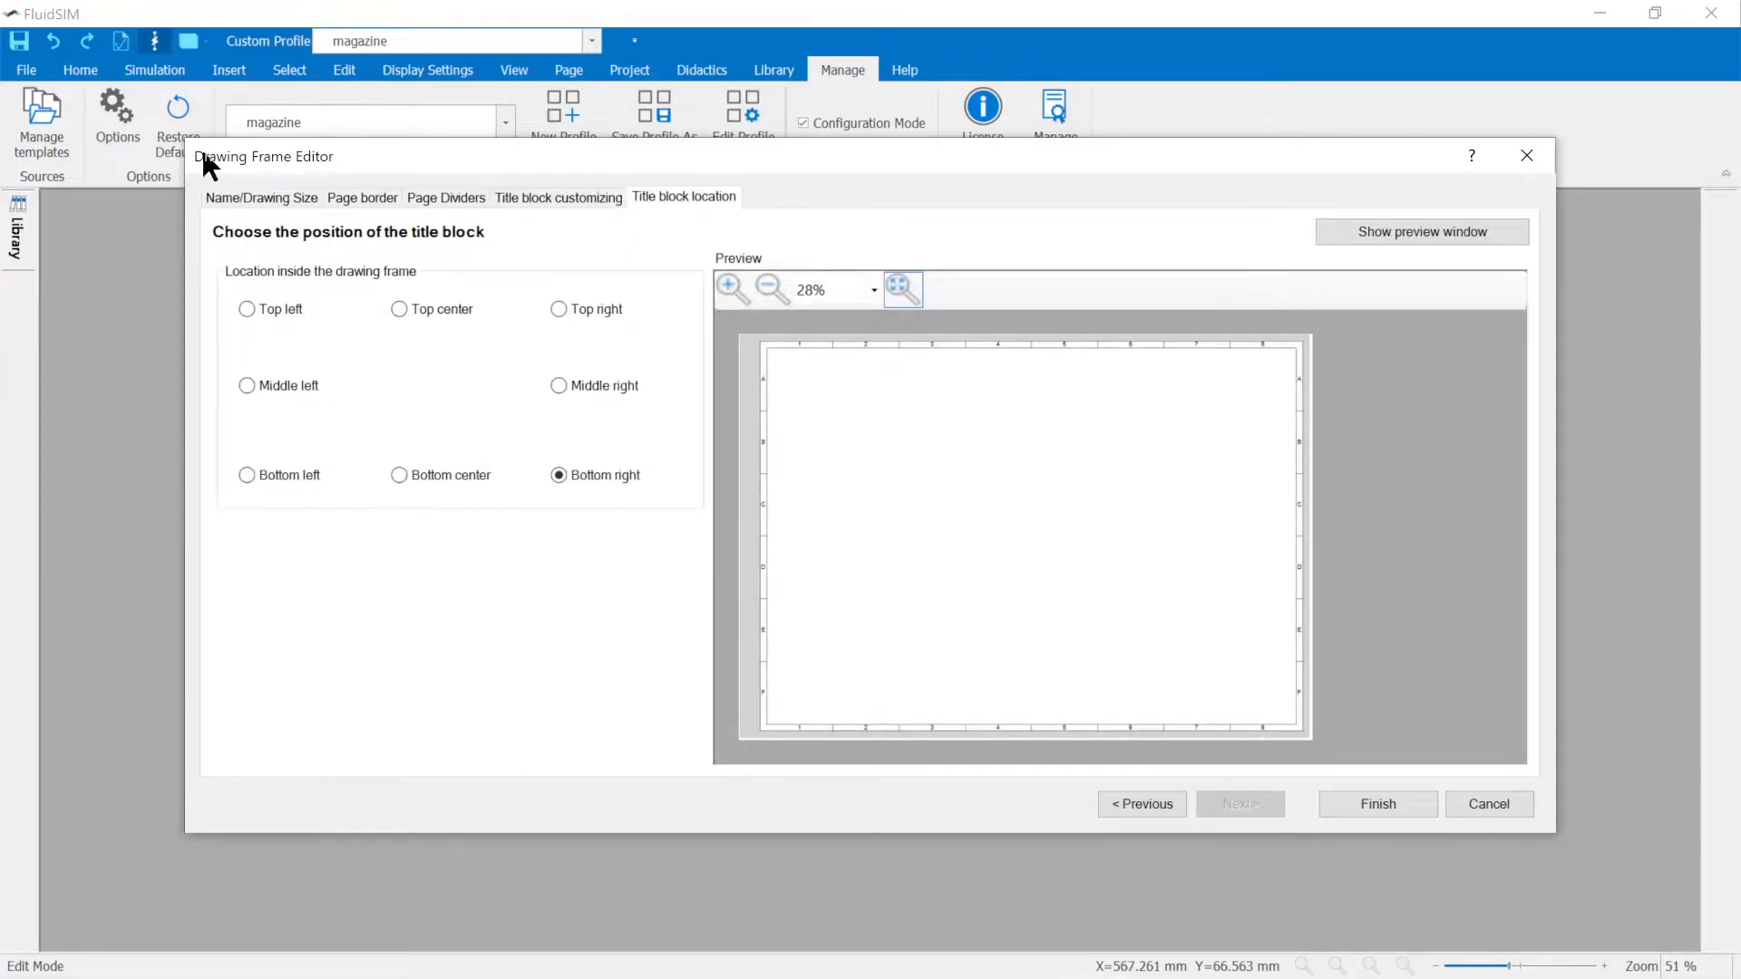
left_click(235, 201)
Enter the frame description "frame A3 with logo" and choose the standard size DIN A3: 297 x 420 mm.
left_click(260, 311)
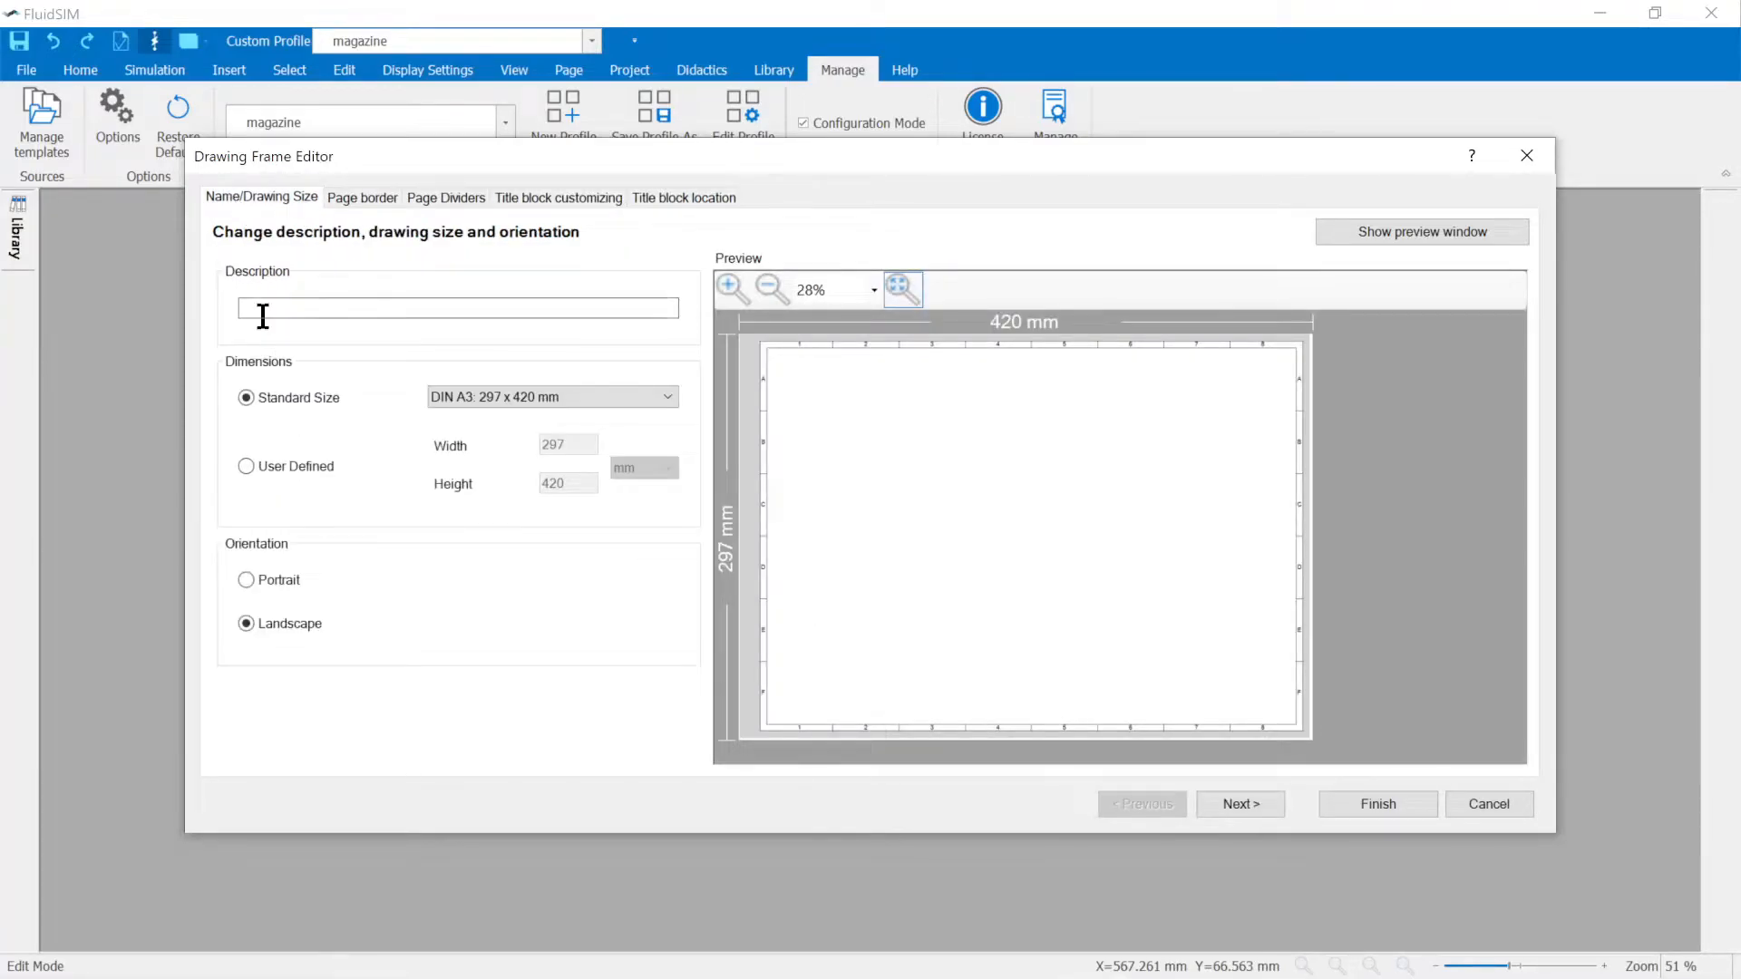
type("frame A3 with logo")
left_click(668, 392)
left_click(506, 451)
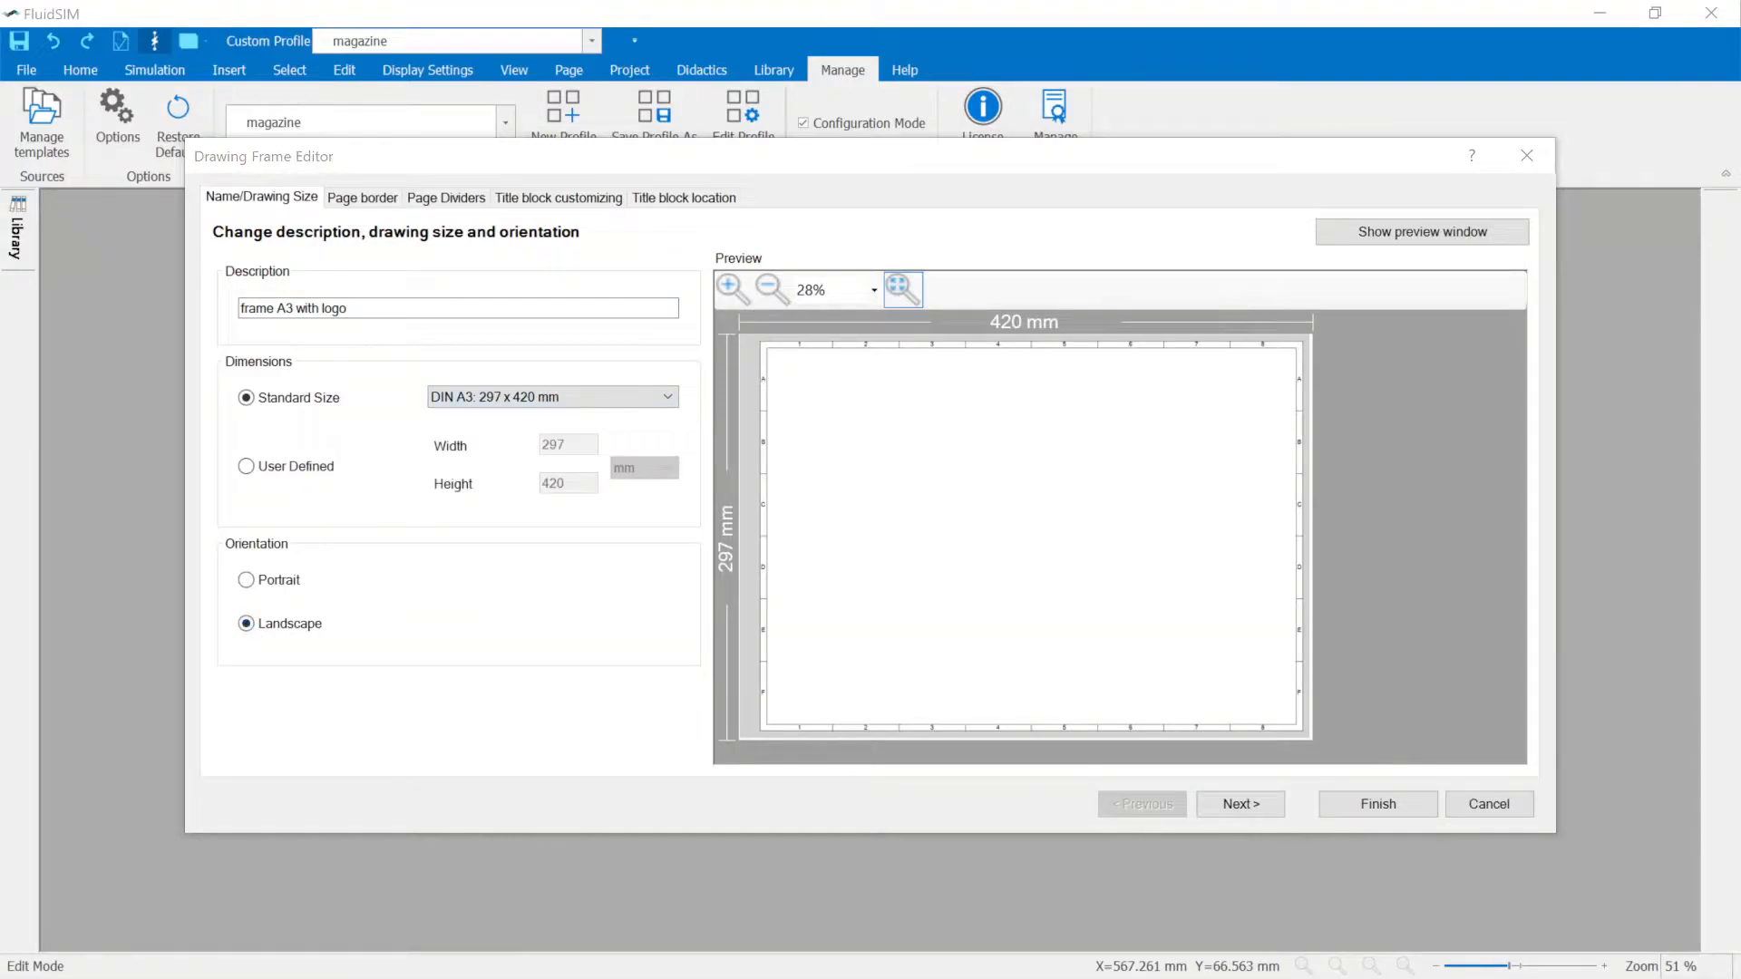
Show folding marks and edge marks on the frame's page border.
left_click(369, 194)
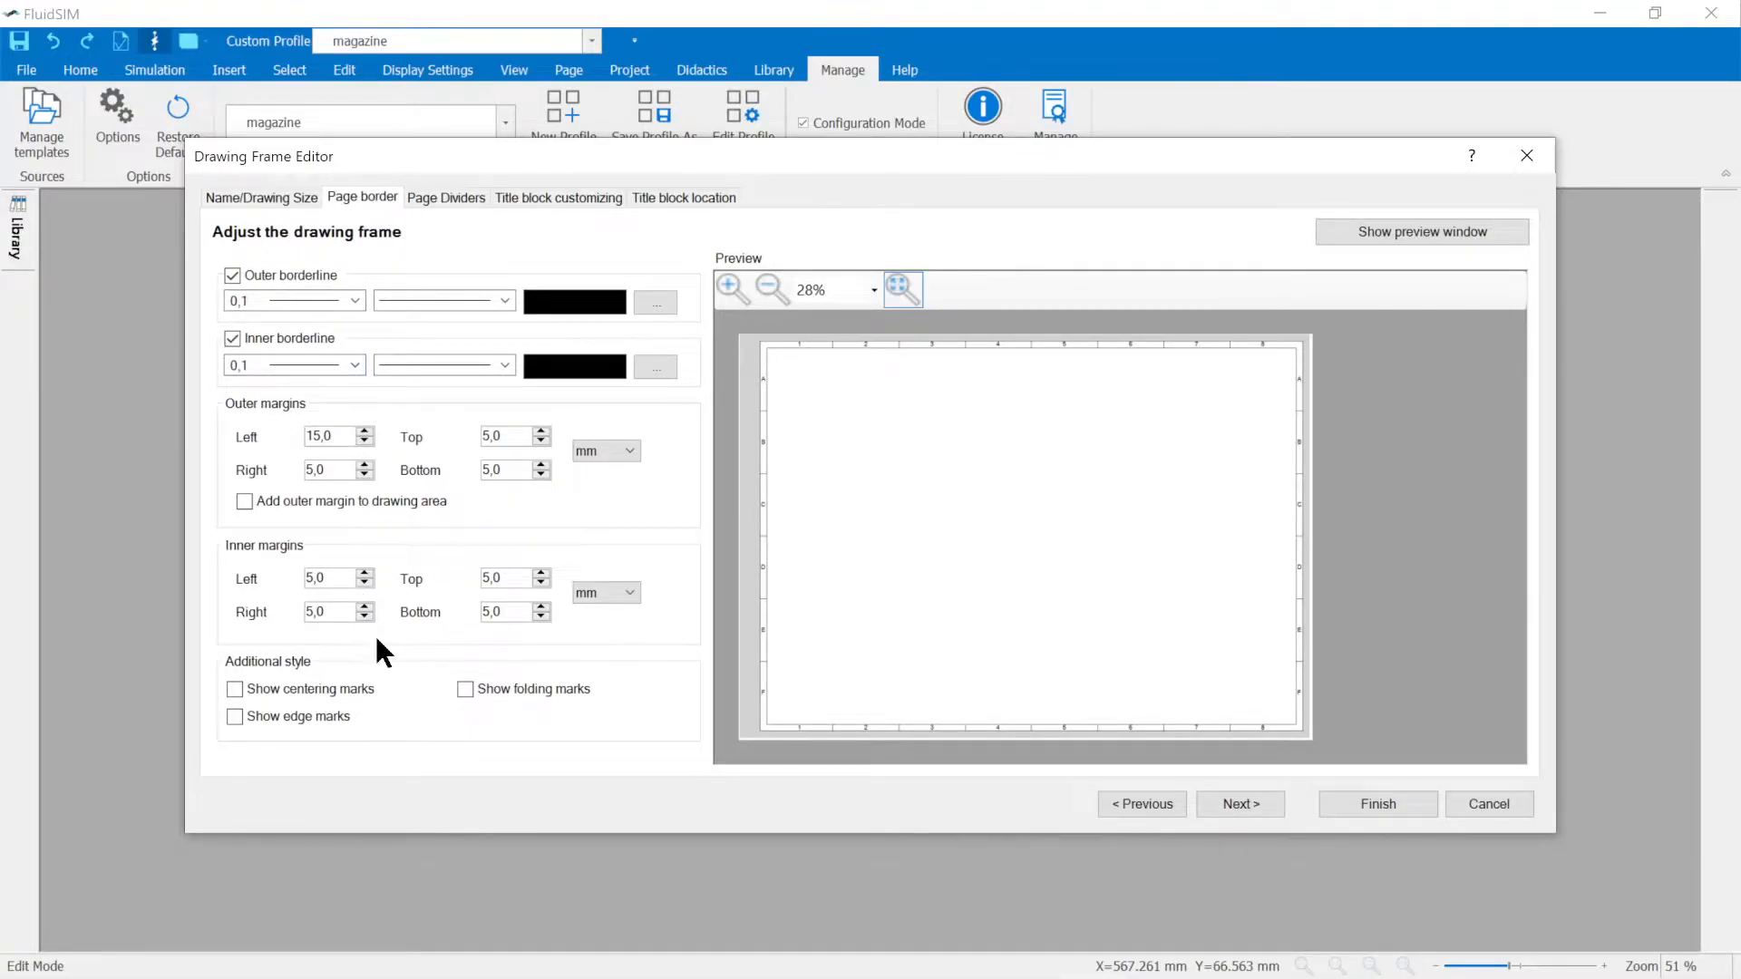
left_click(465, 690)
left_click(236, 716)
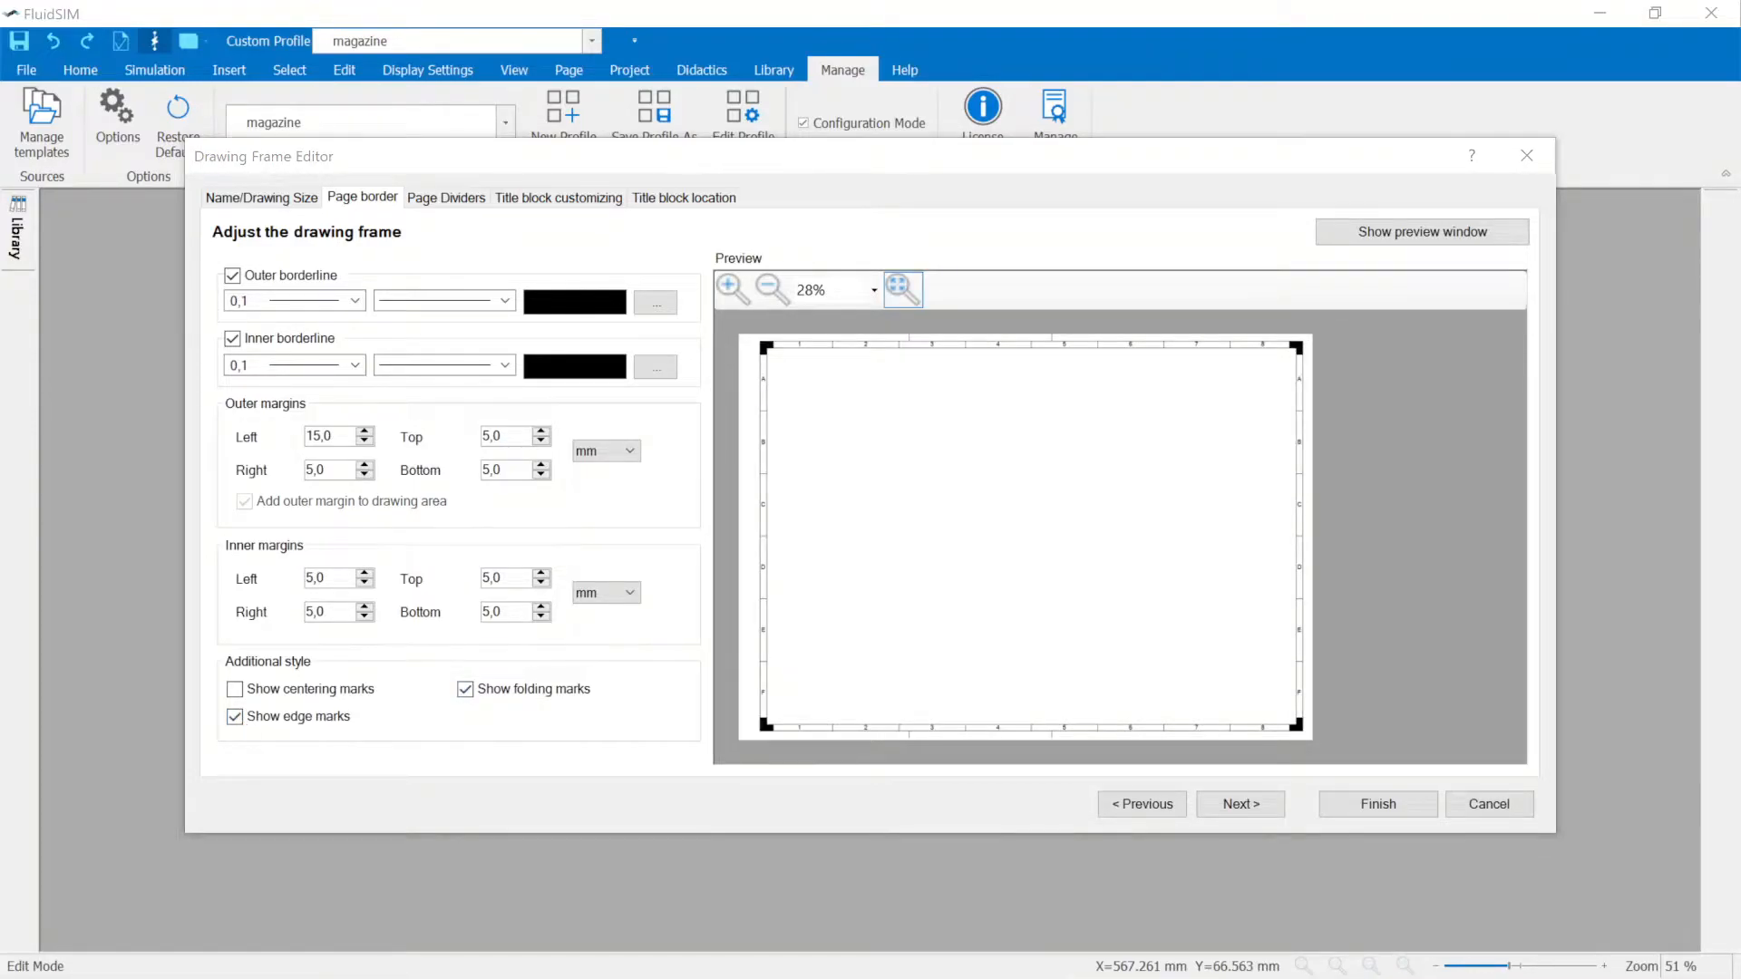
Divide the frame into a fixed number of 8 rows and 10 columns.
left_click(460, 198)
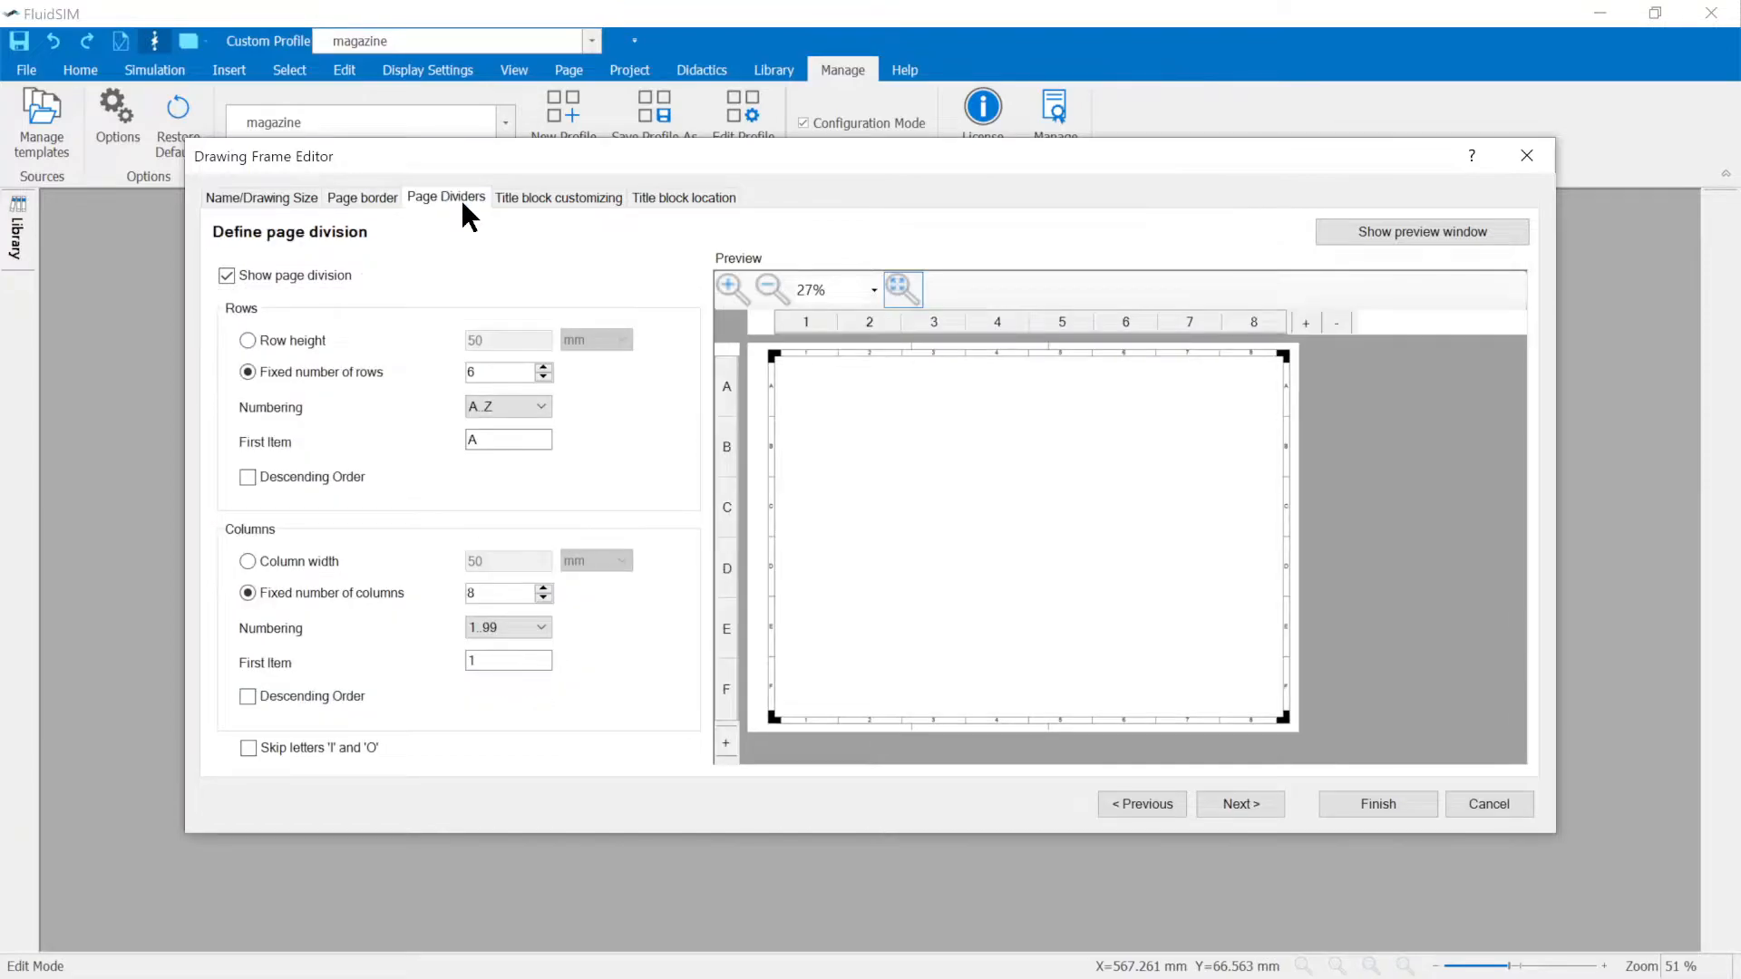
left_click(543, 368)
left_click(543, 367)
left_click(544, 587)
left_click(544, 588)
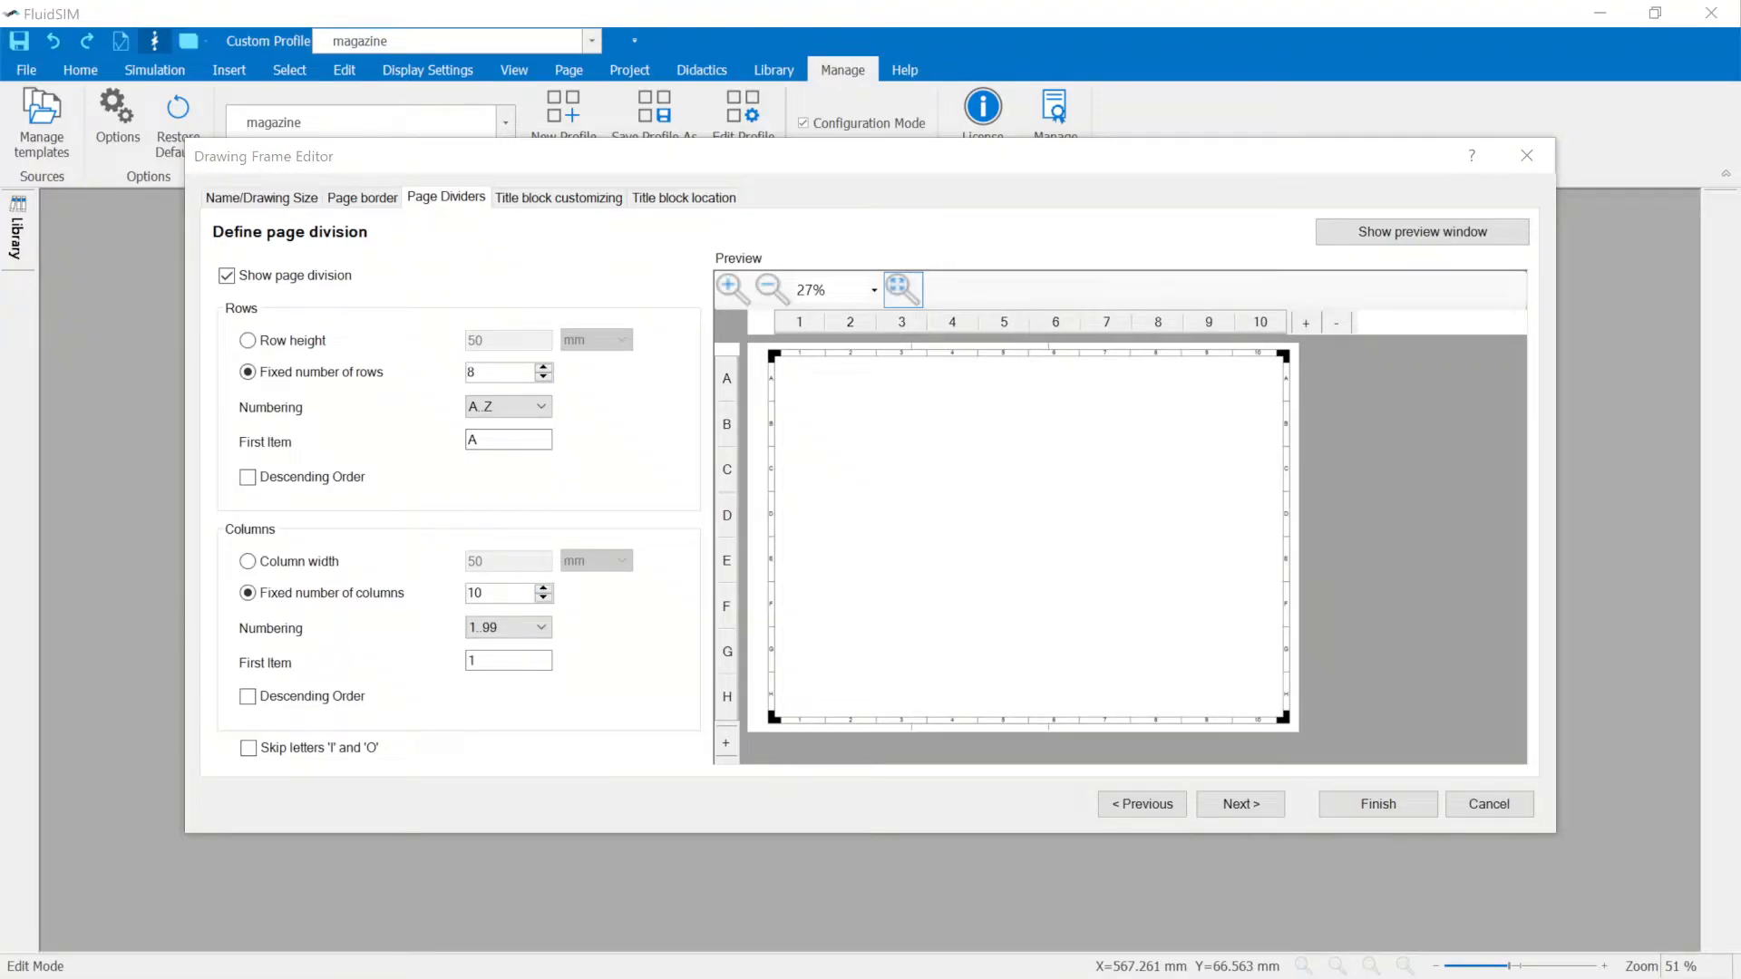
Base the frame's title block on the built-in template "Title block 2, small".
left_click(587, 196)
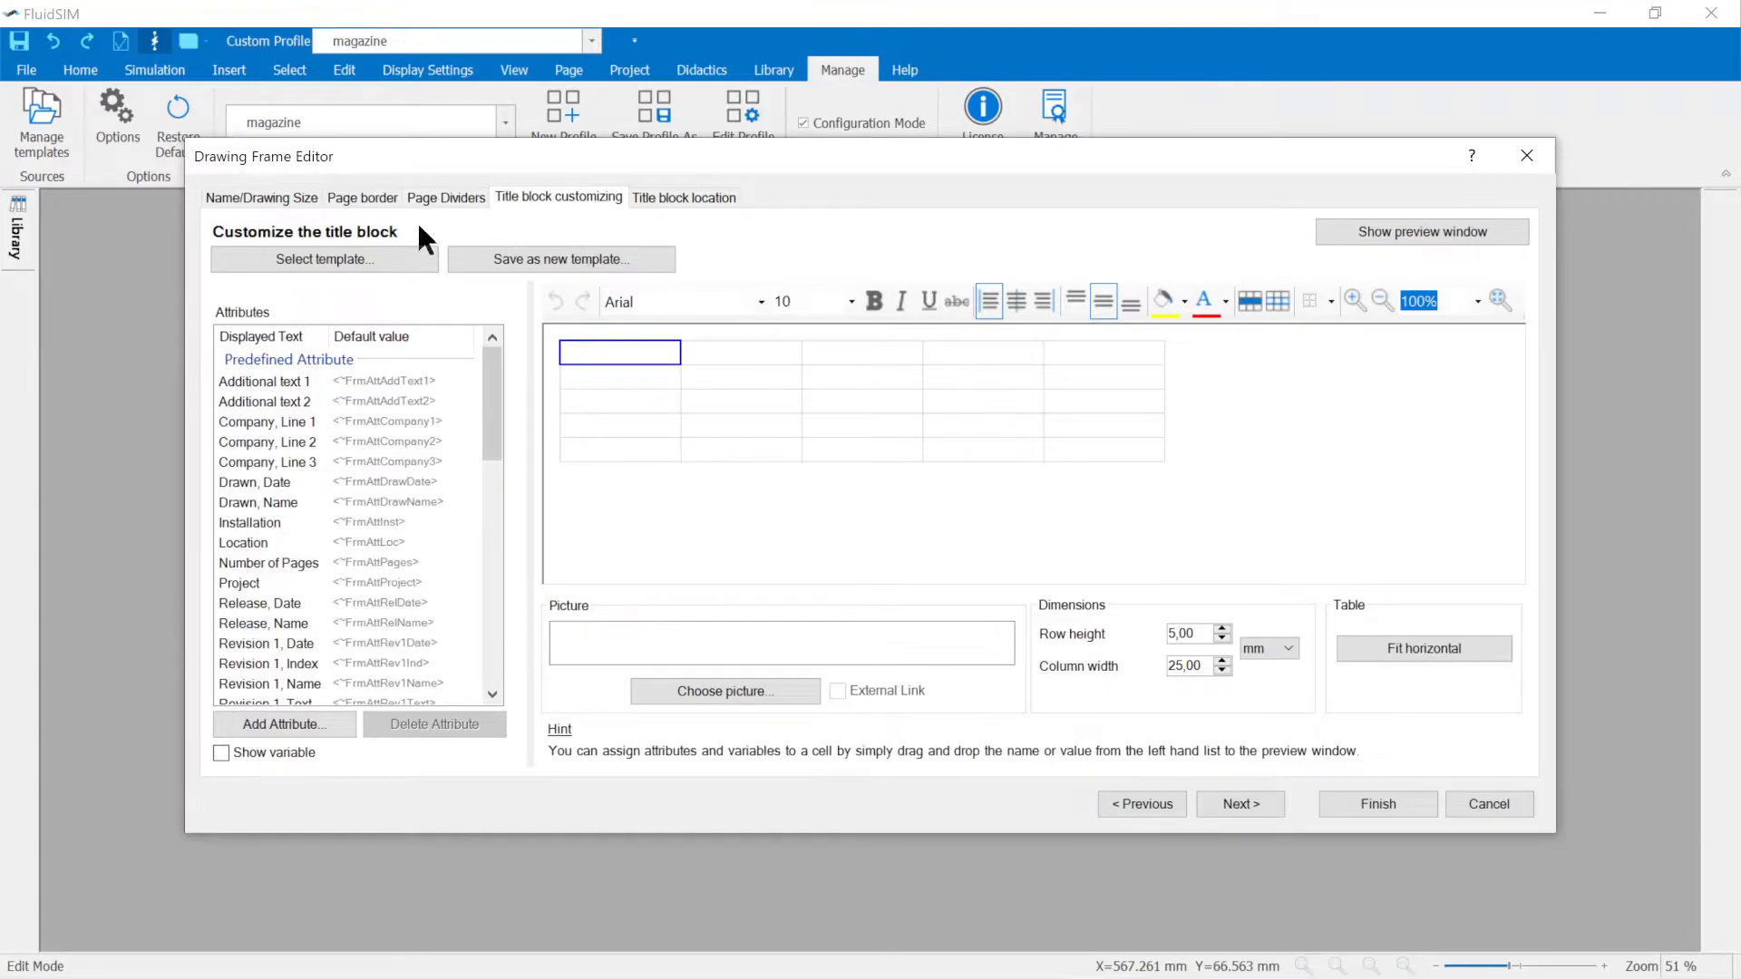
left_click(350, 255)
left_click(787, 408)
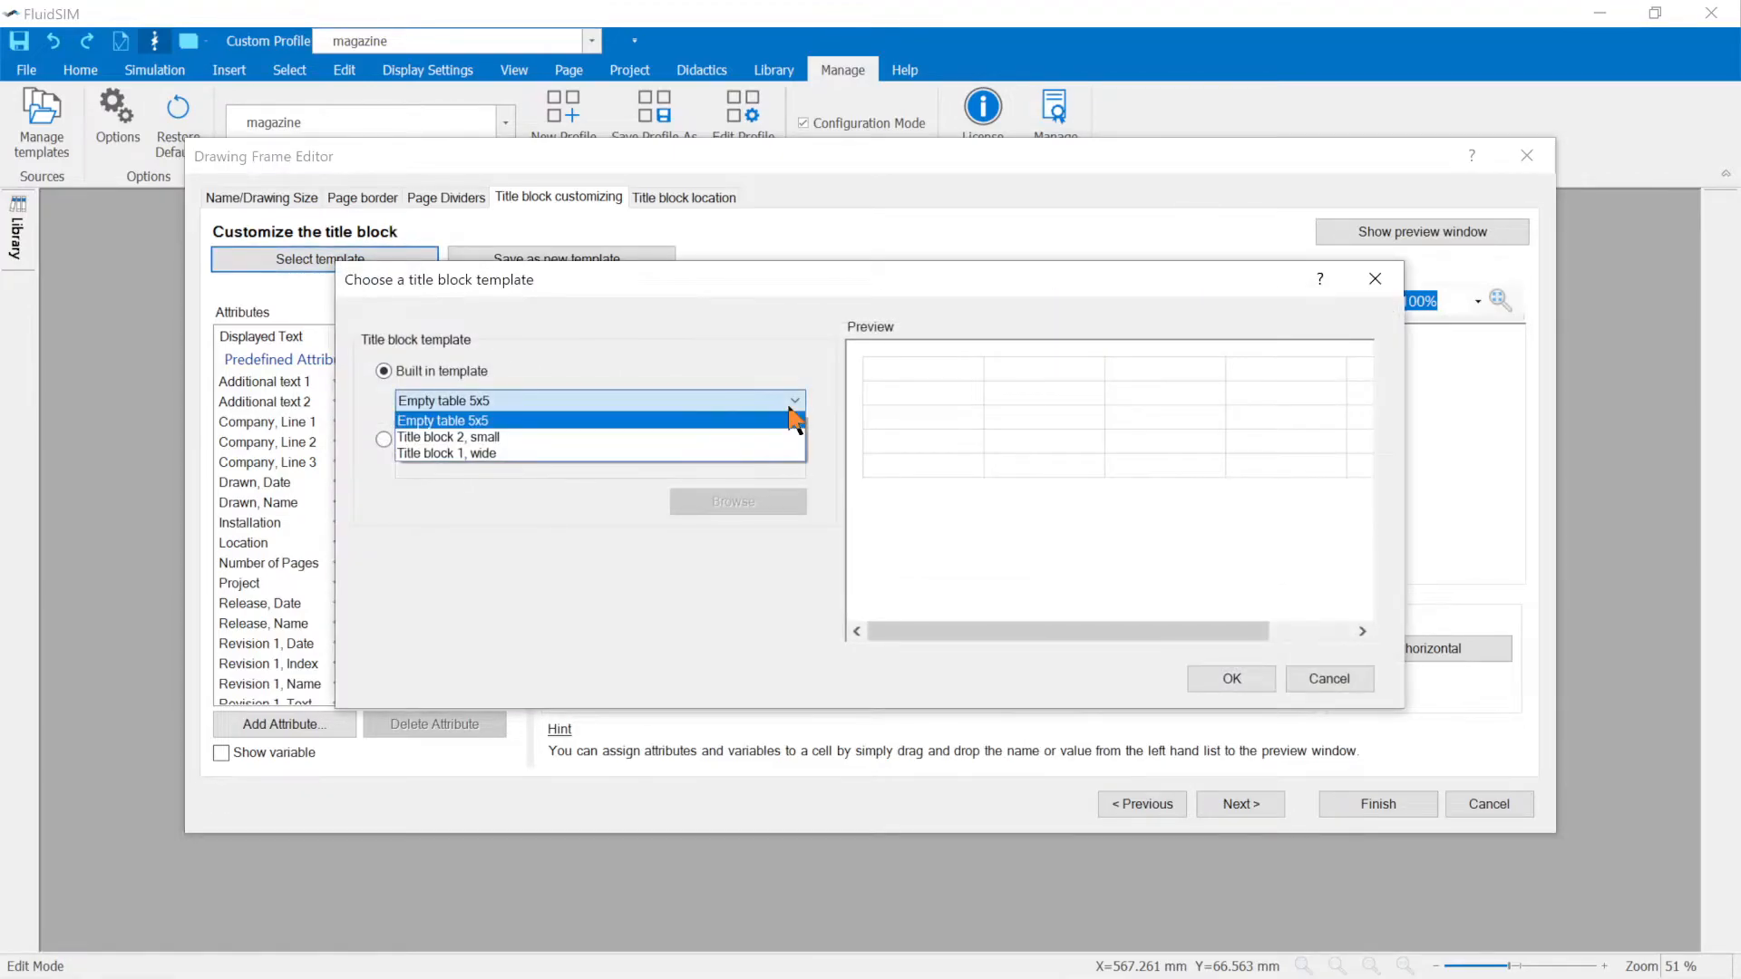
left_click(536, 447)
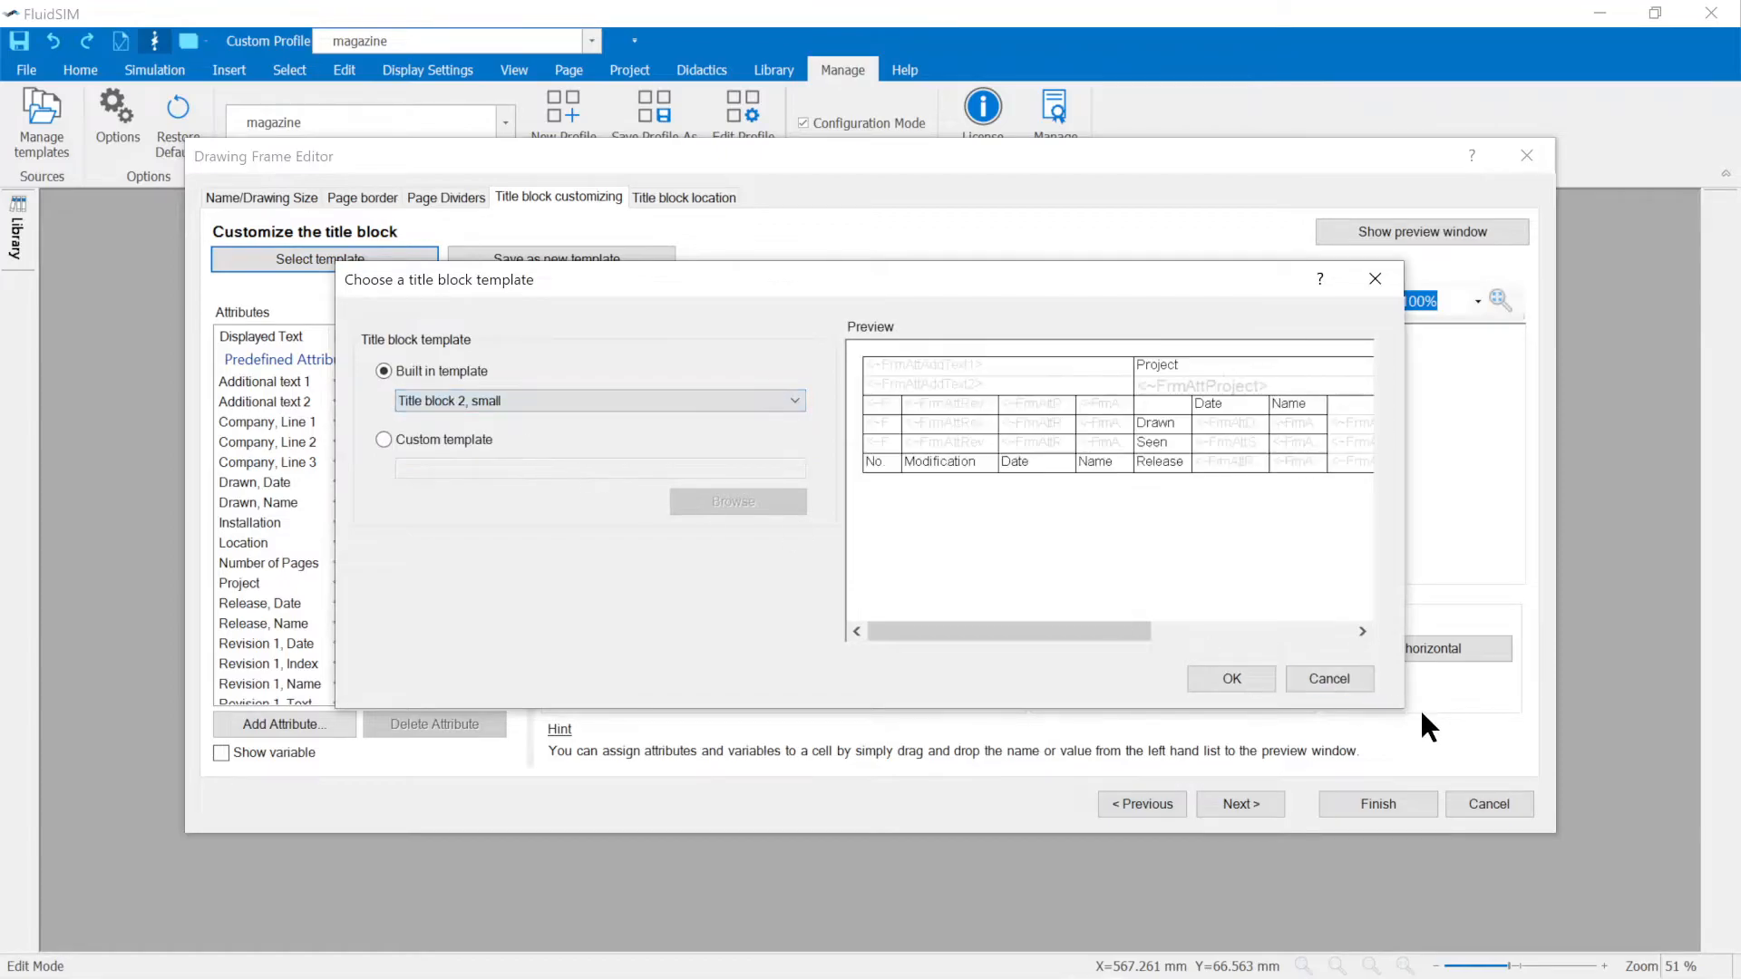
left_click(1232, 679)
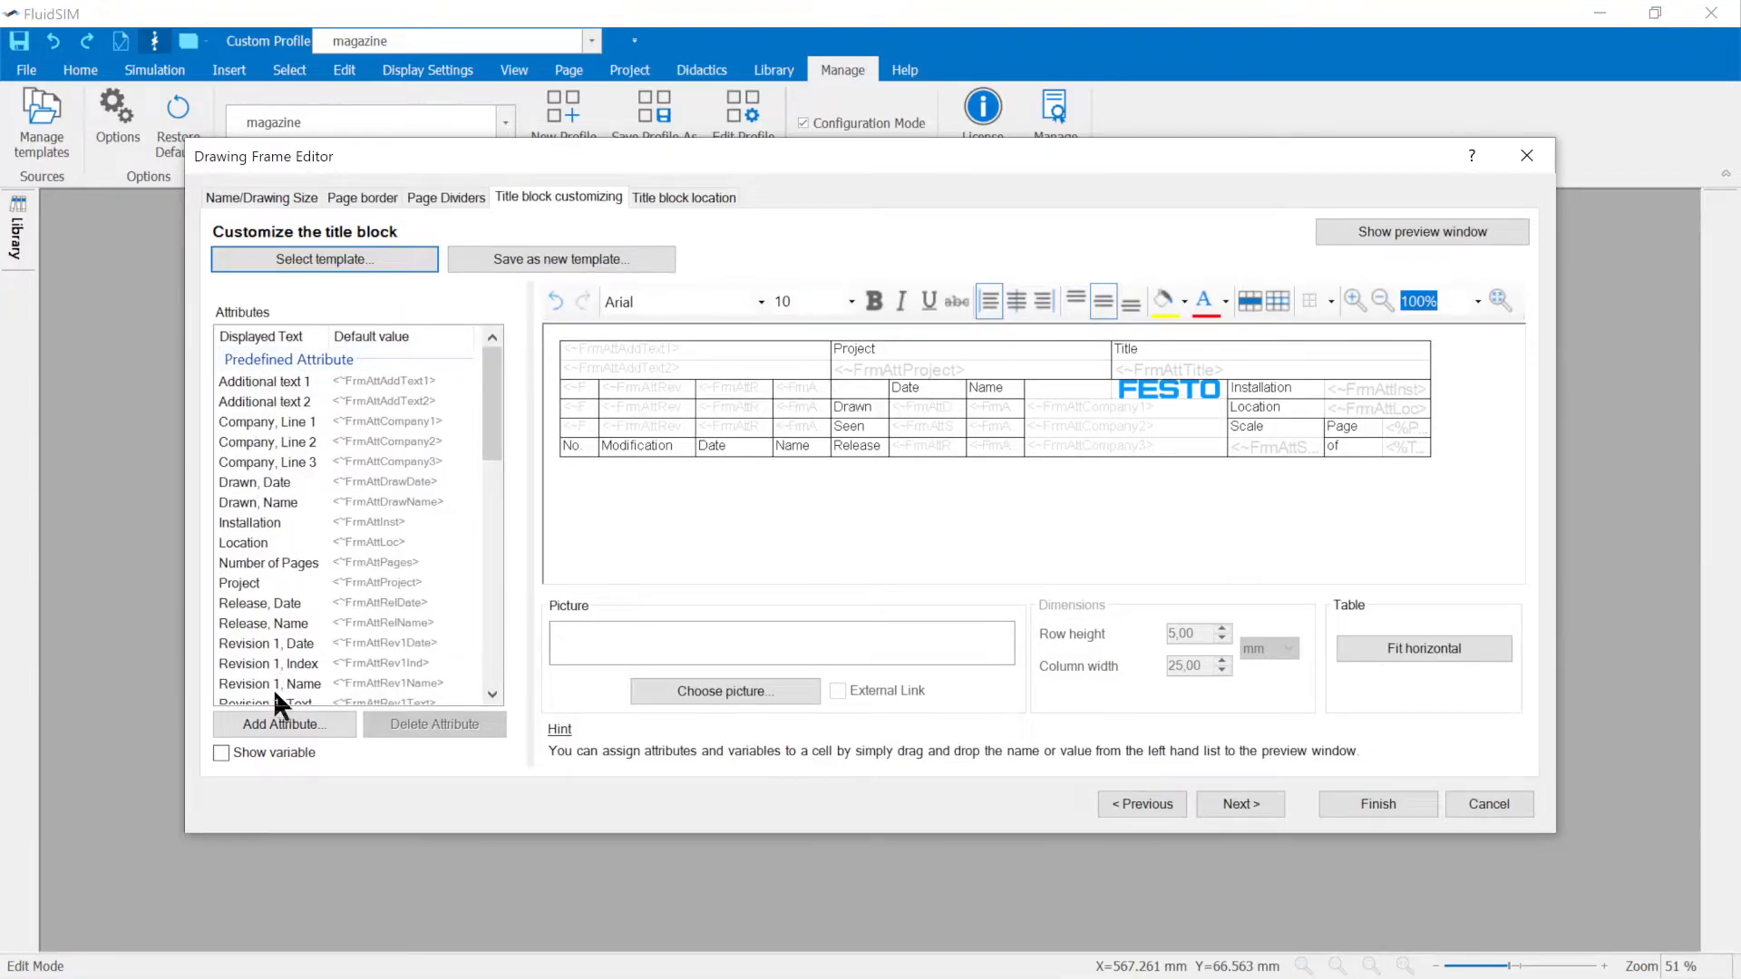
Add a user-defined attribute named "first name" to the title block attributes.
left_click(276, 724)
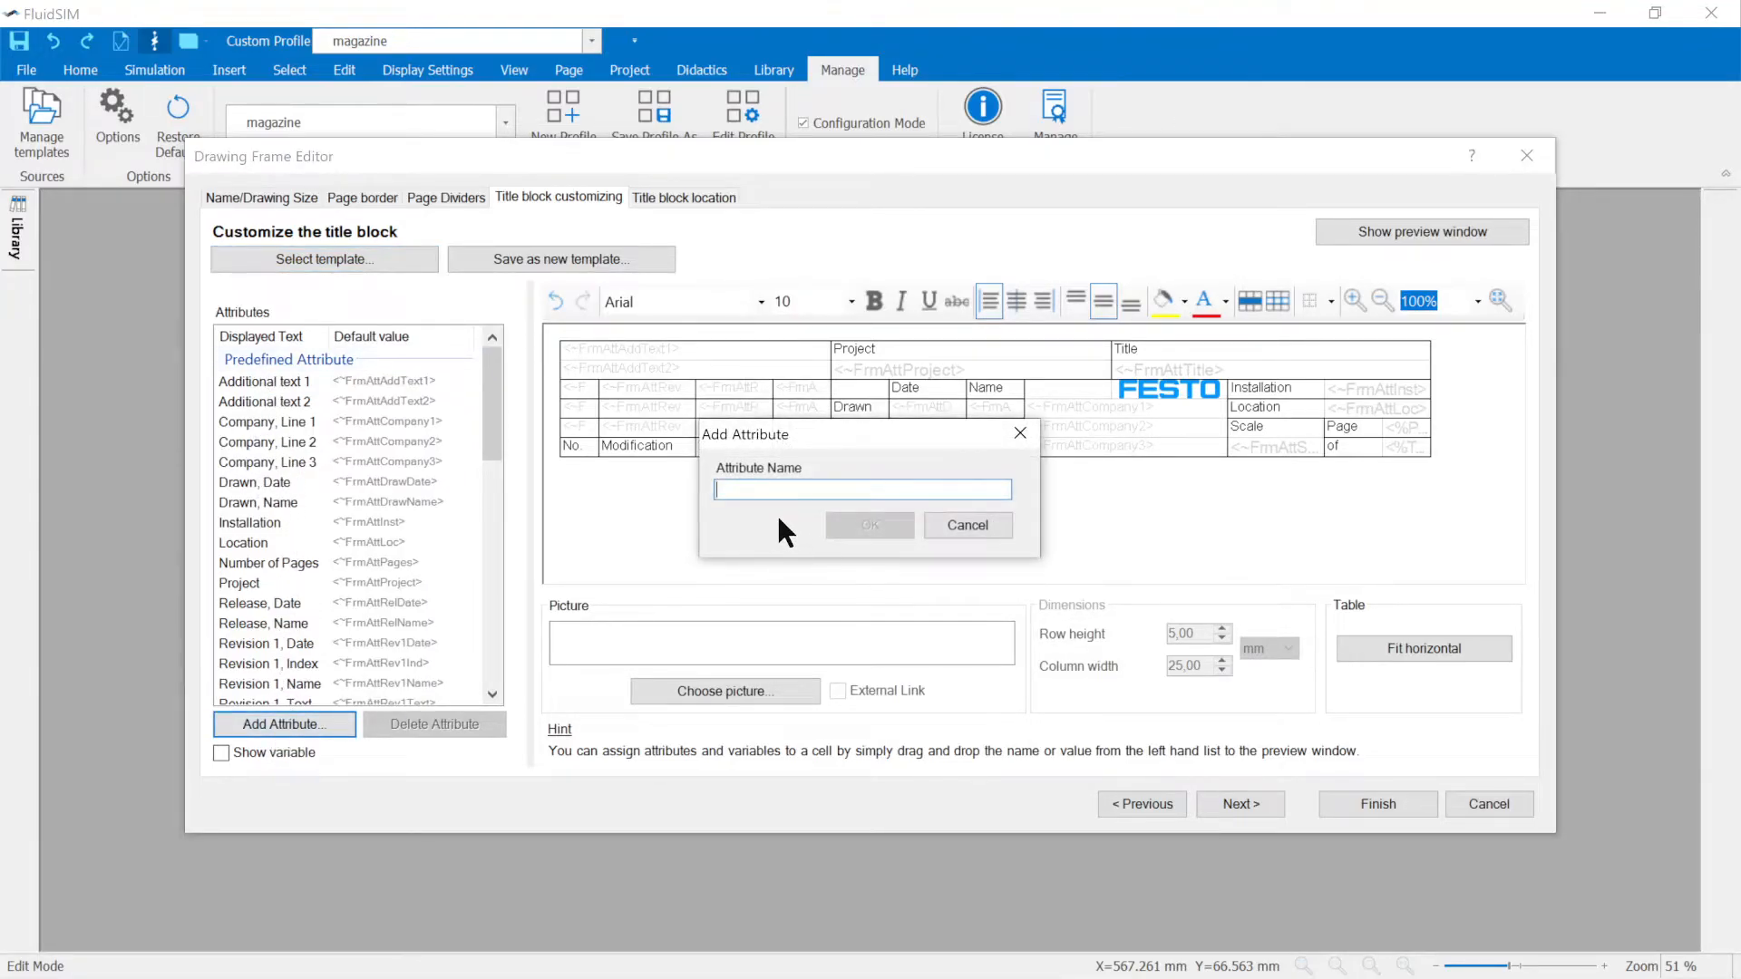
type("firs")
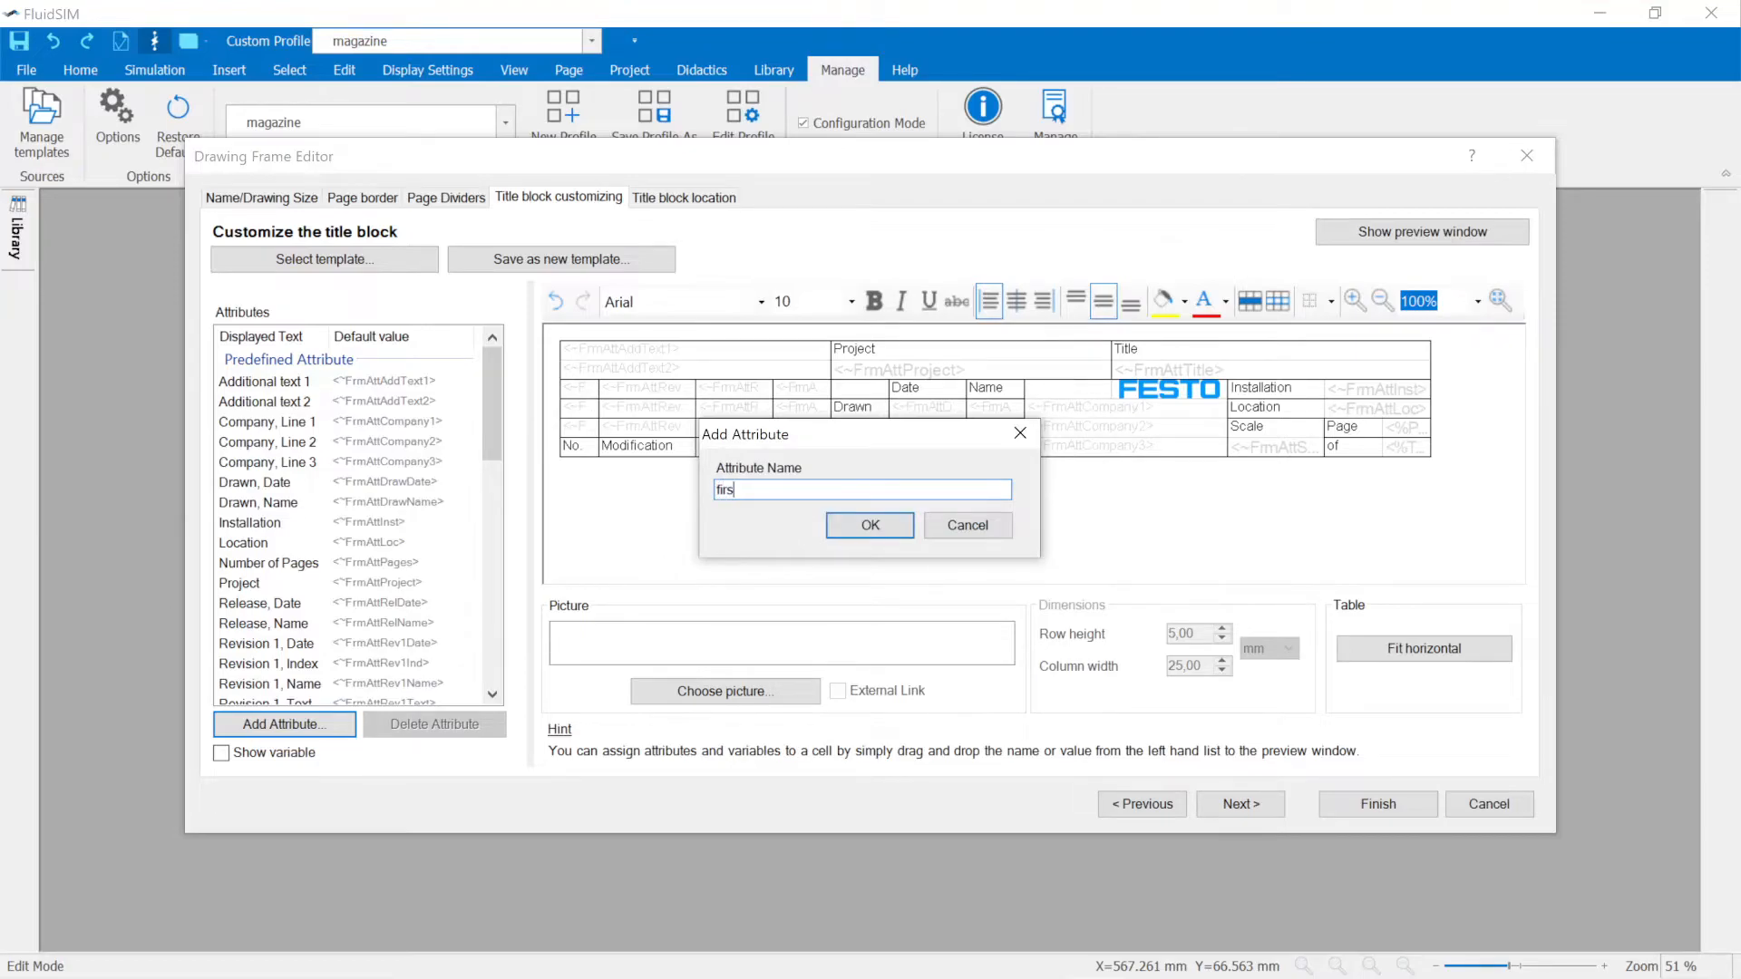
type("t name")
left_click(870, 525)
Label the empty cell beside Name as "first name" and assign the first name attribute to the cell below it.
left_click(1044, 390)
type("firs")
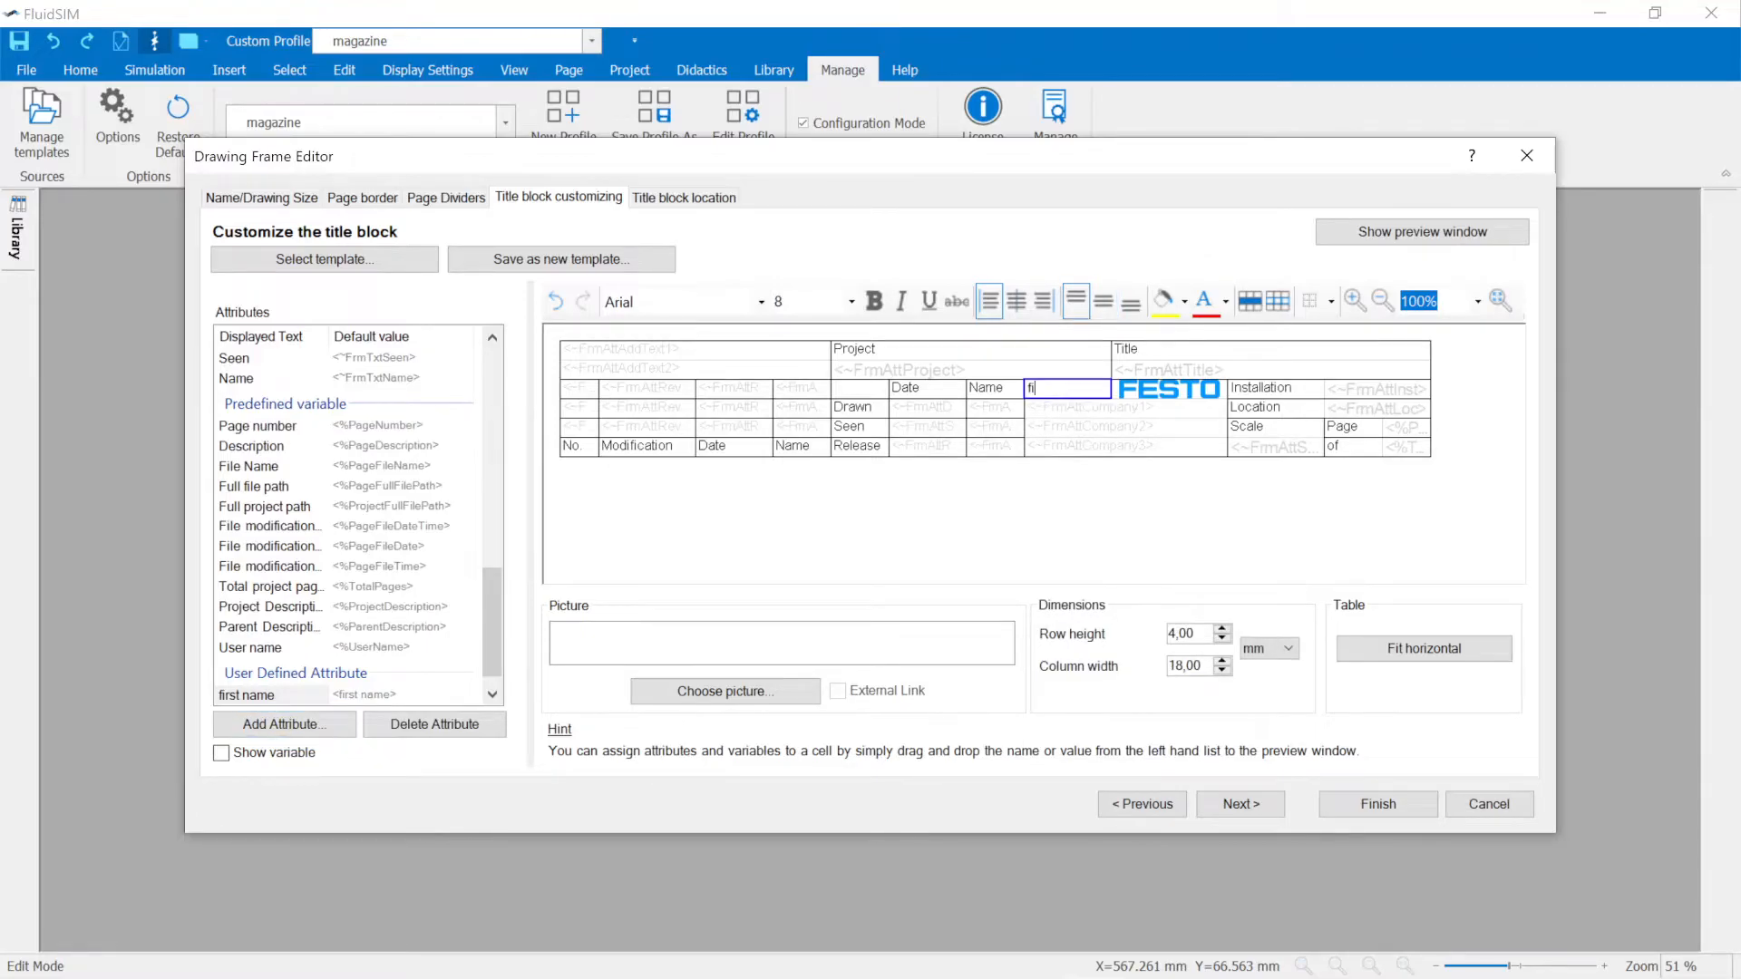
type("t name")
mouse_move(370, 688)
left_mouse_down()
mouse_move(1061, 458)
mouse_move(1047, 407)
left_mouse_up()
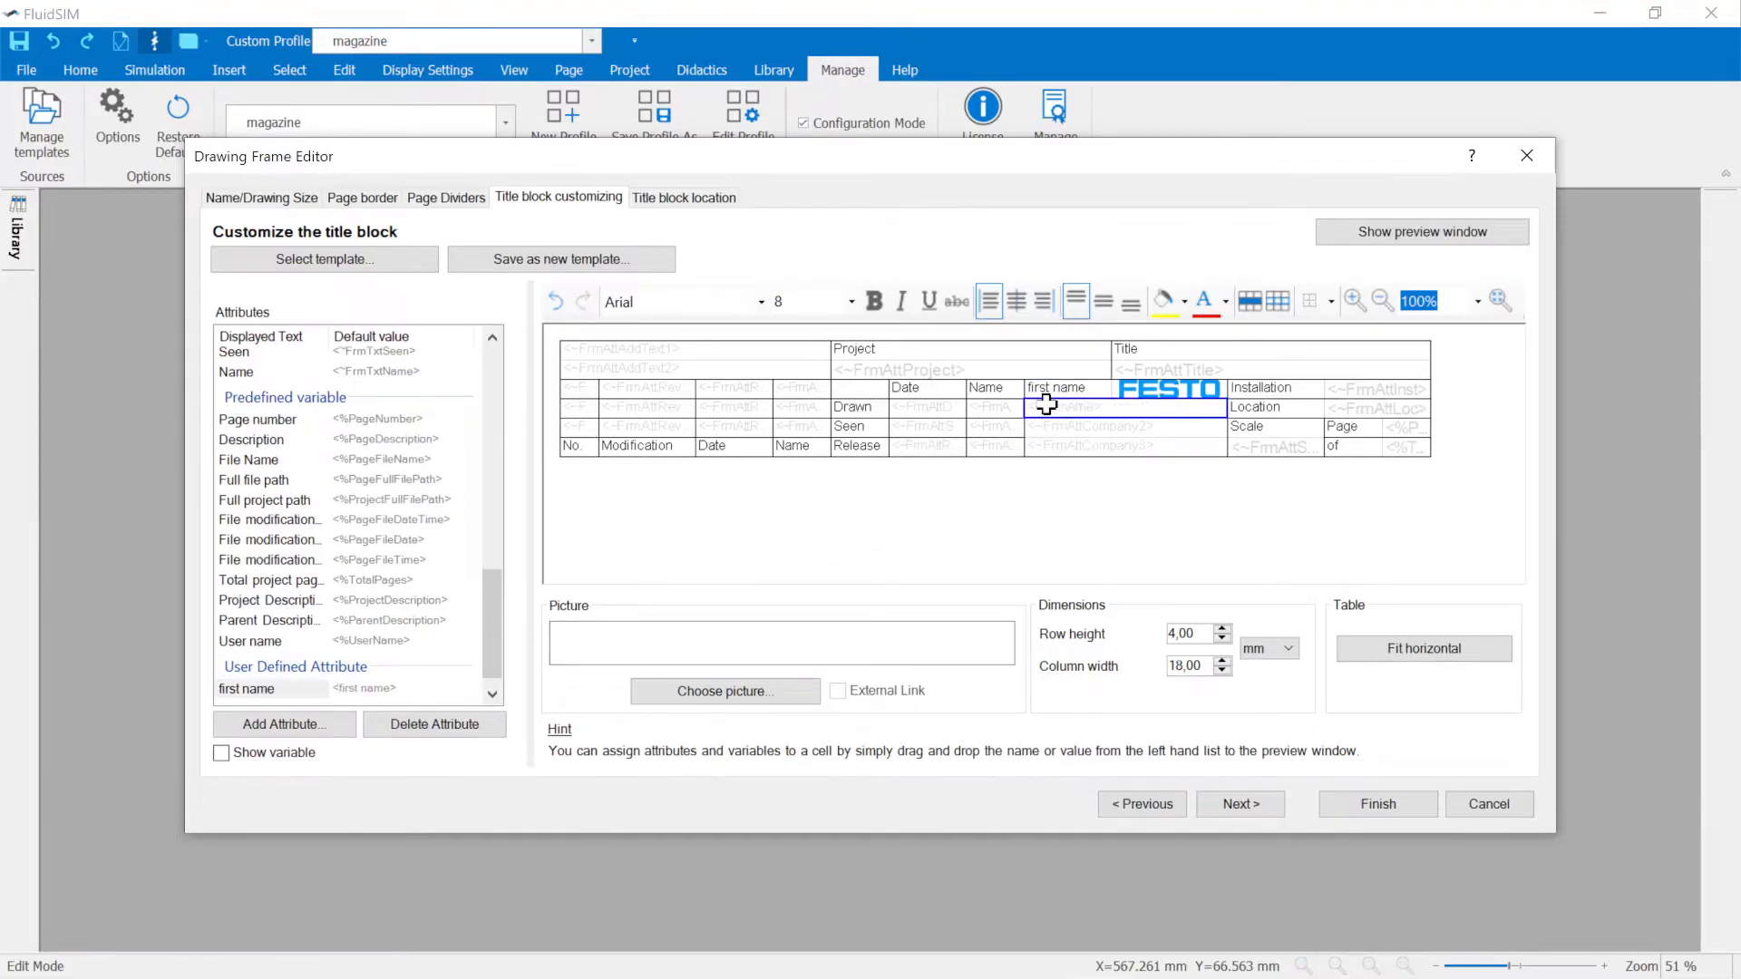
Replace the FESTO logo in the title block with the picture Fluid-Sim-Logo-RGB-v2%20(1)_Kopie.bmp.
left_click(1150, 389)
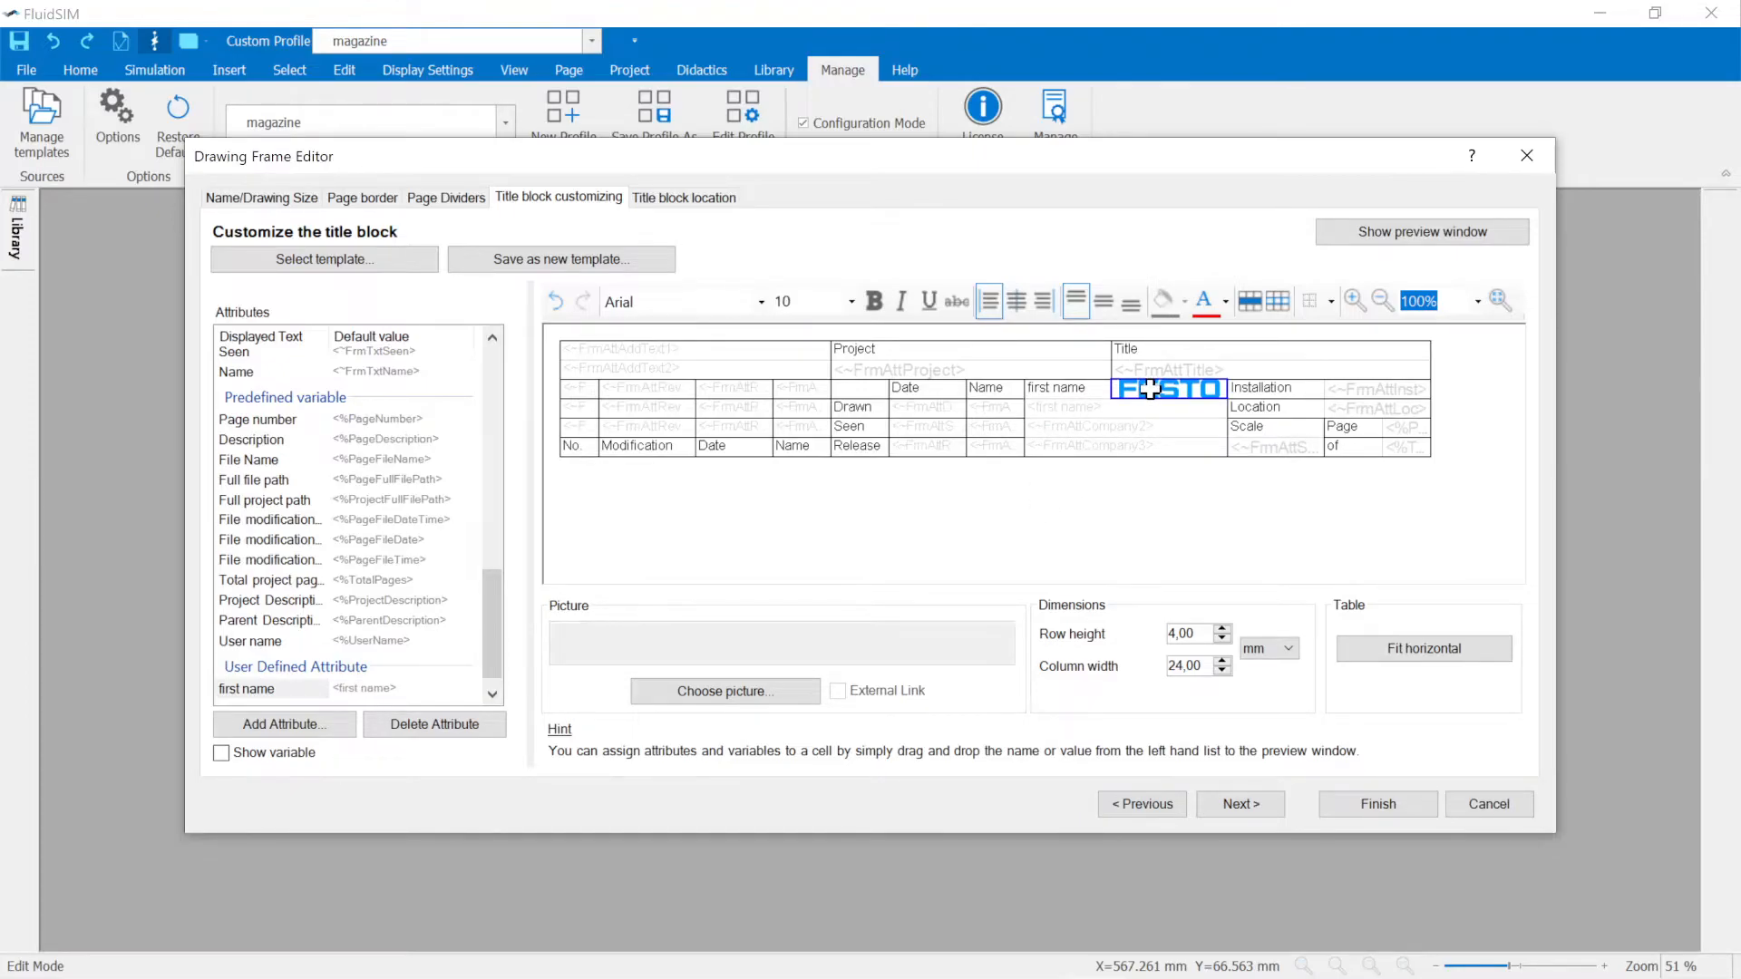
left_click(715, 691)
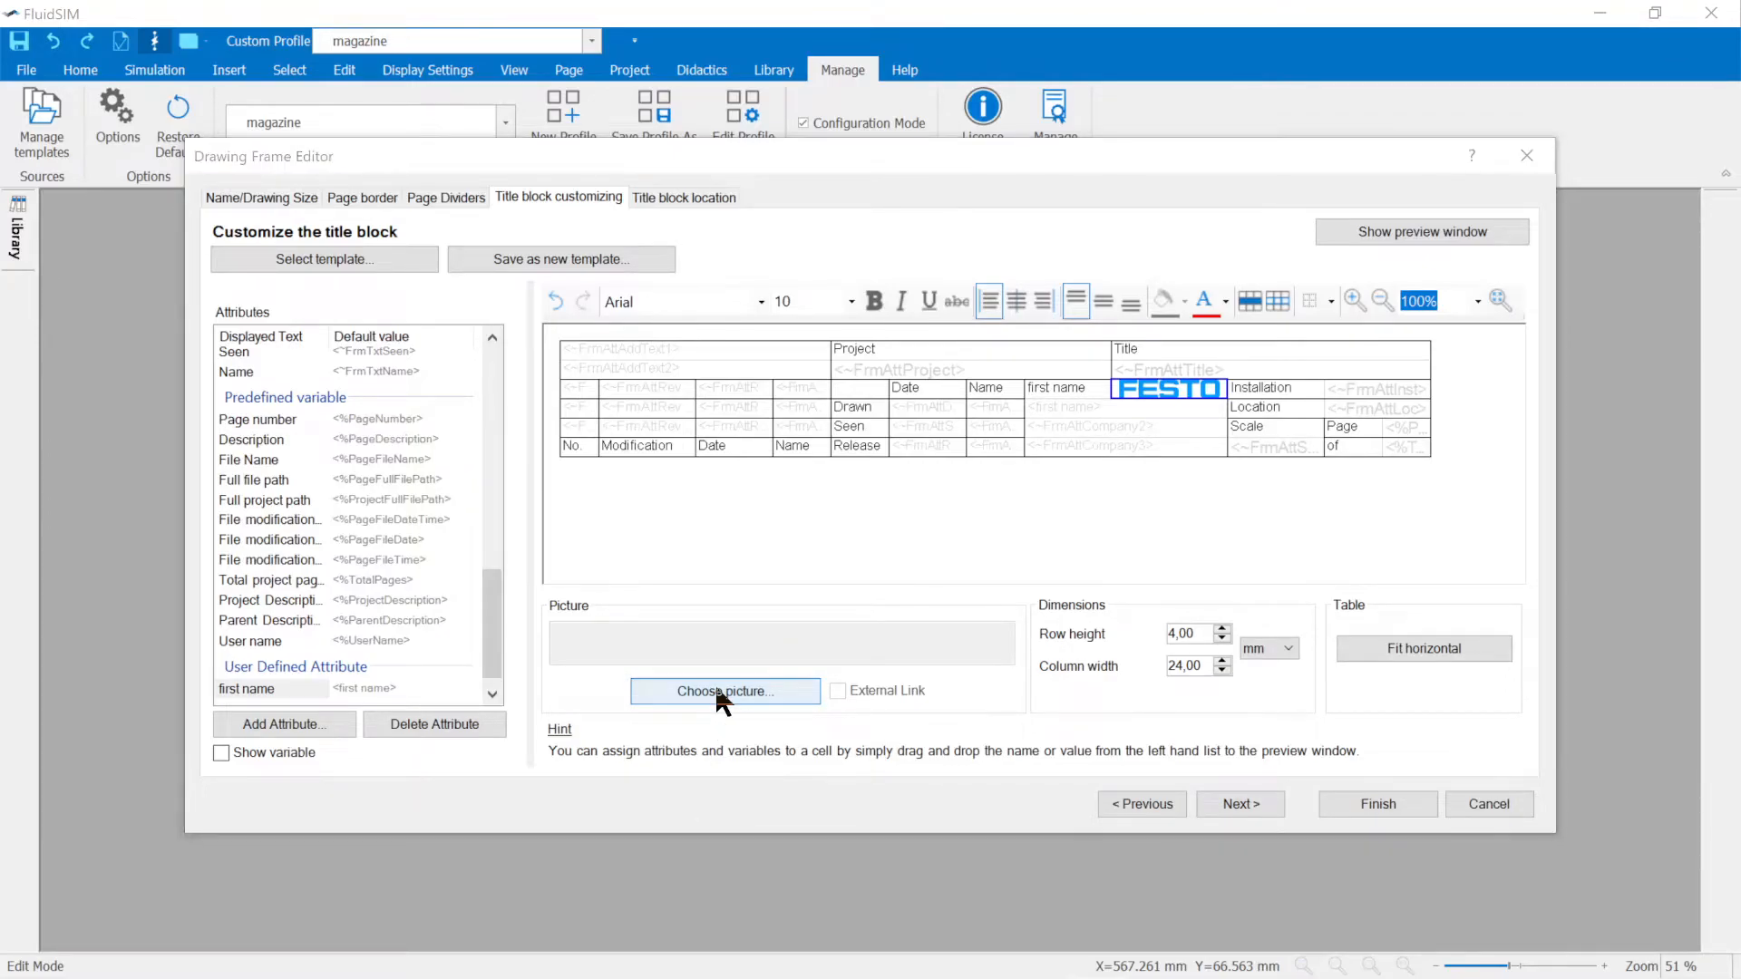
double_click(603, 397)
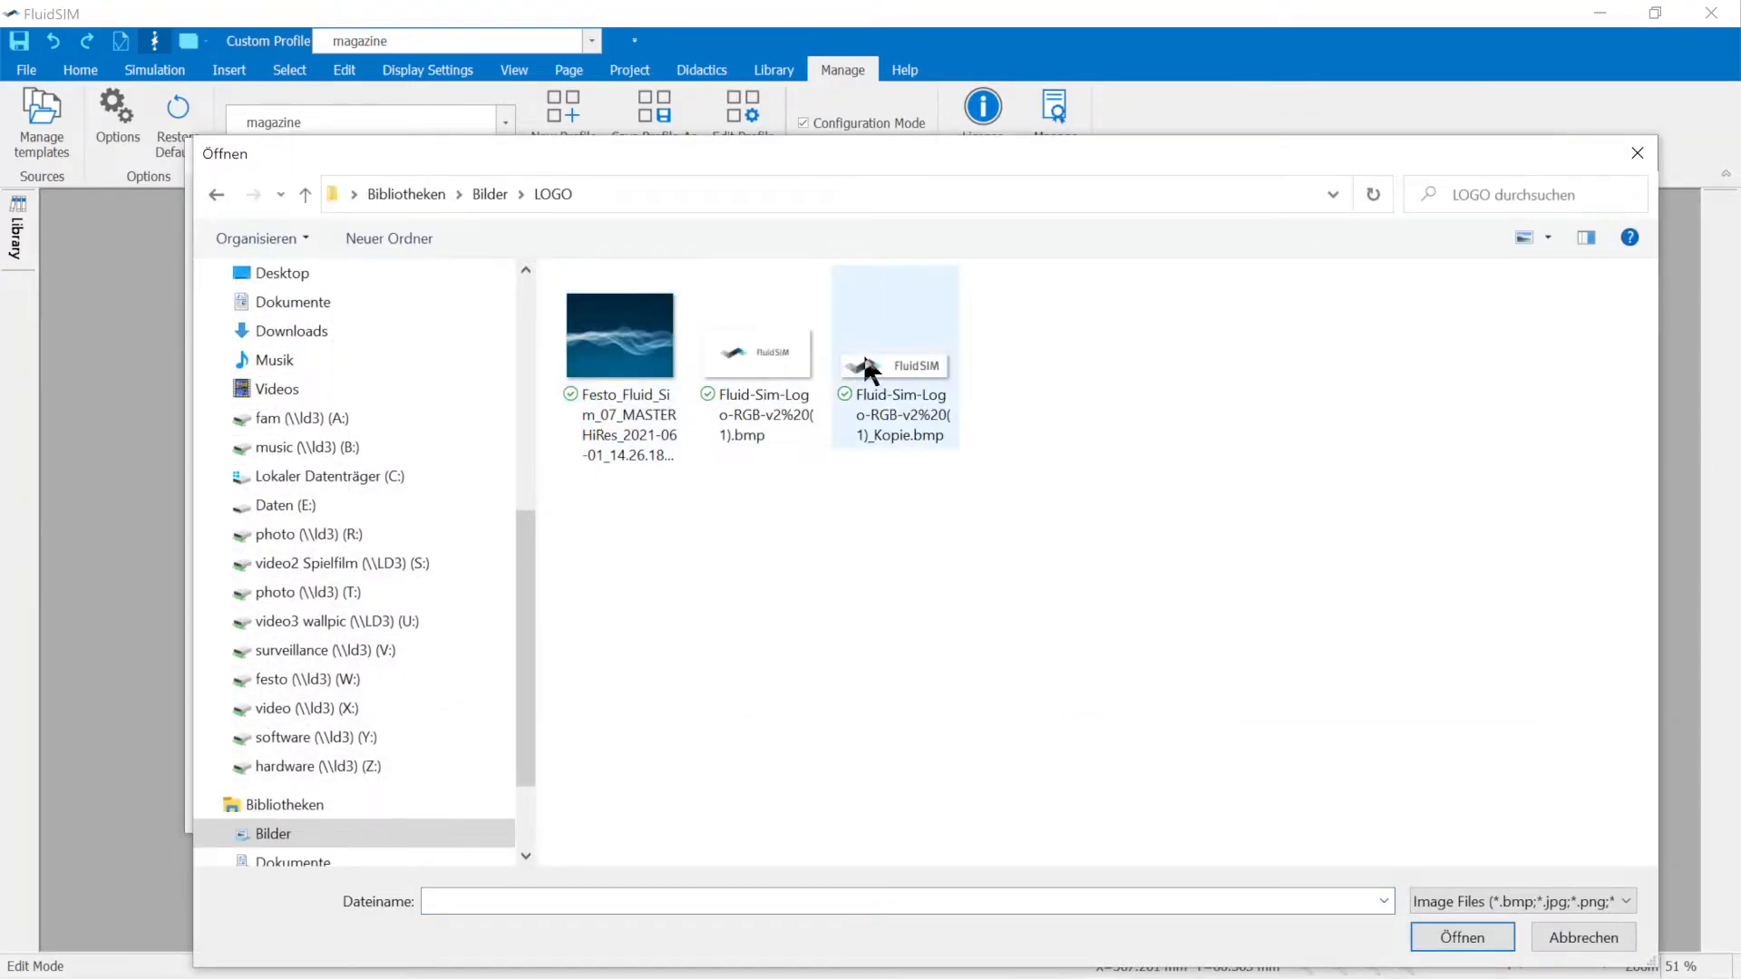
double_click(893, 363)
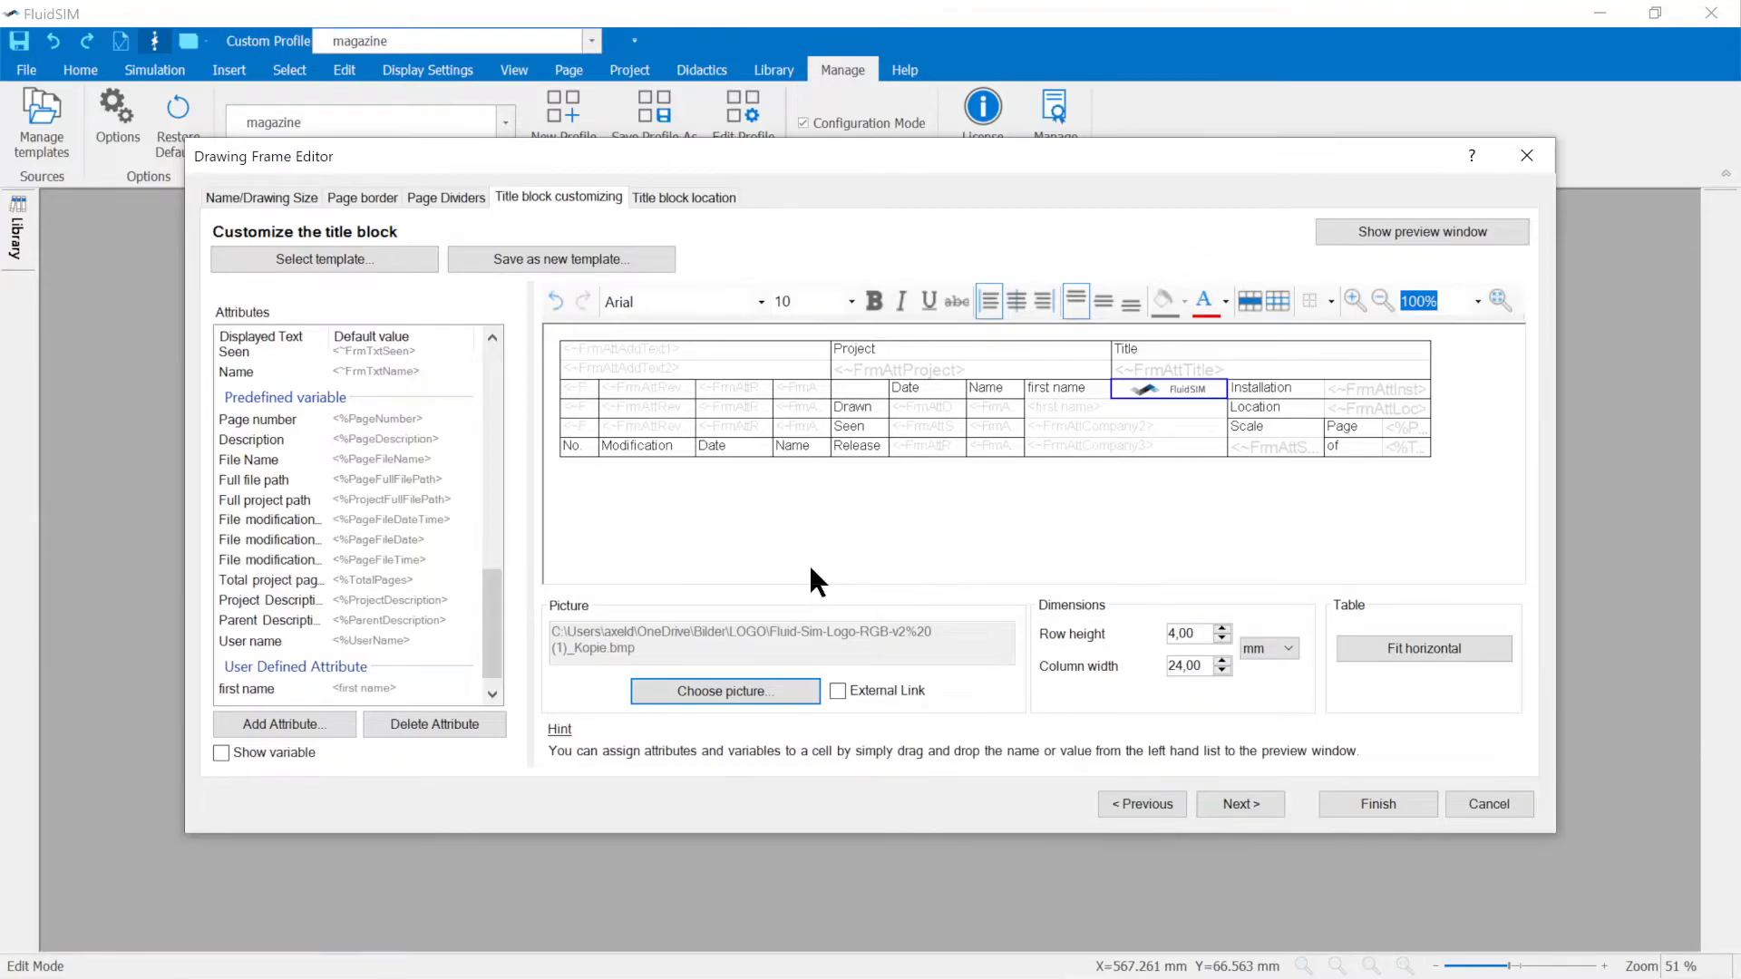
left_click(538, 261)
key("Escape")
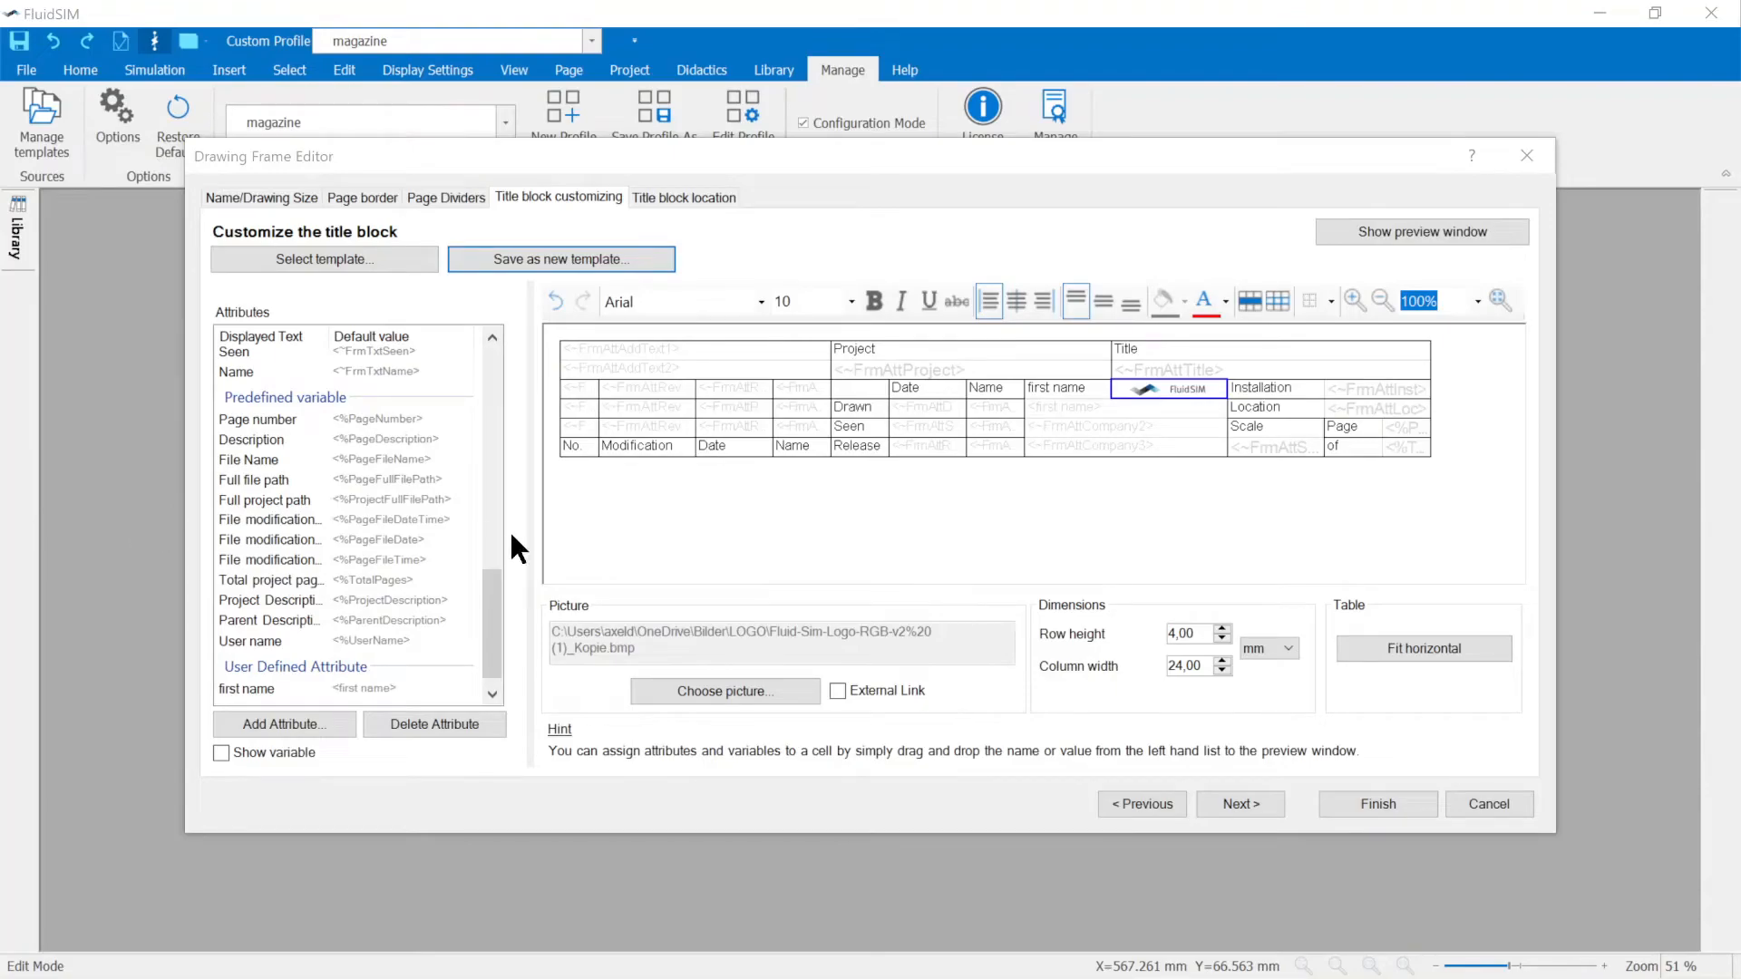
Review the title block location and the full-size frame preview, and save the drawing frame as "frame S3 with logo".
left_click(648, 199)
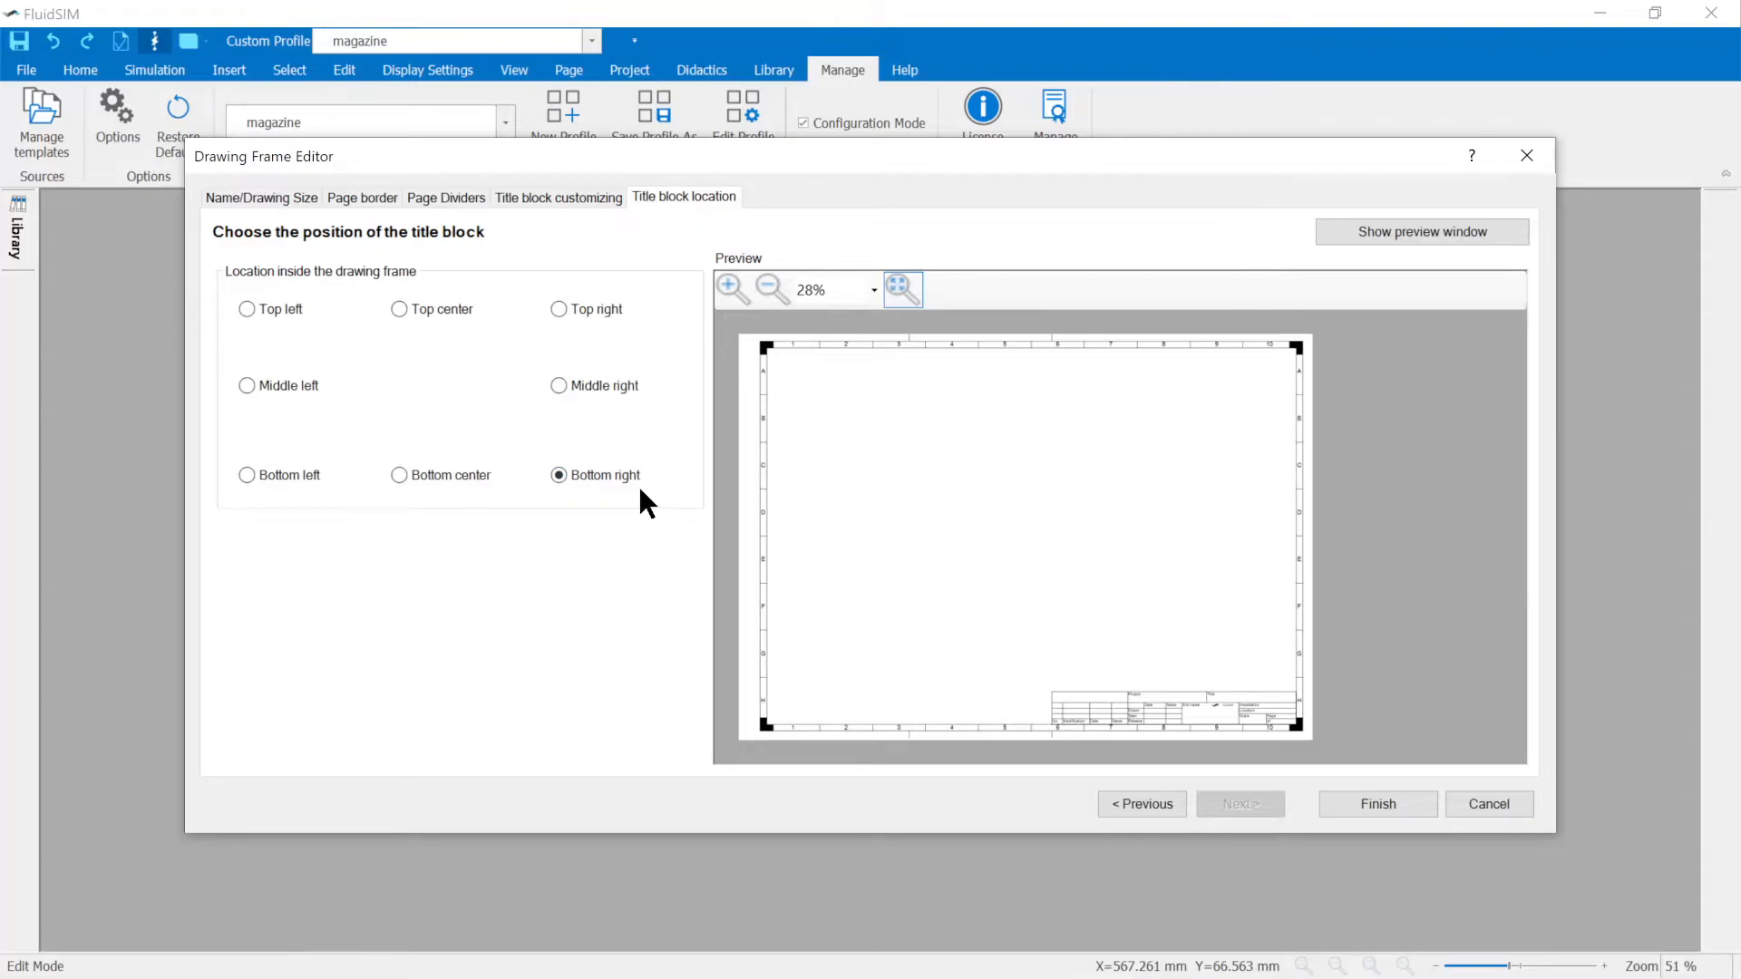
left_click(1417, 232)
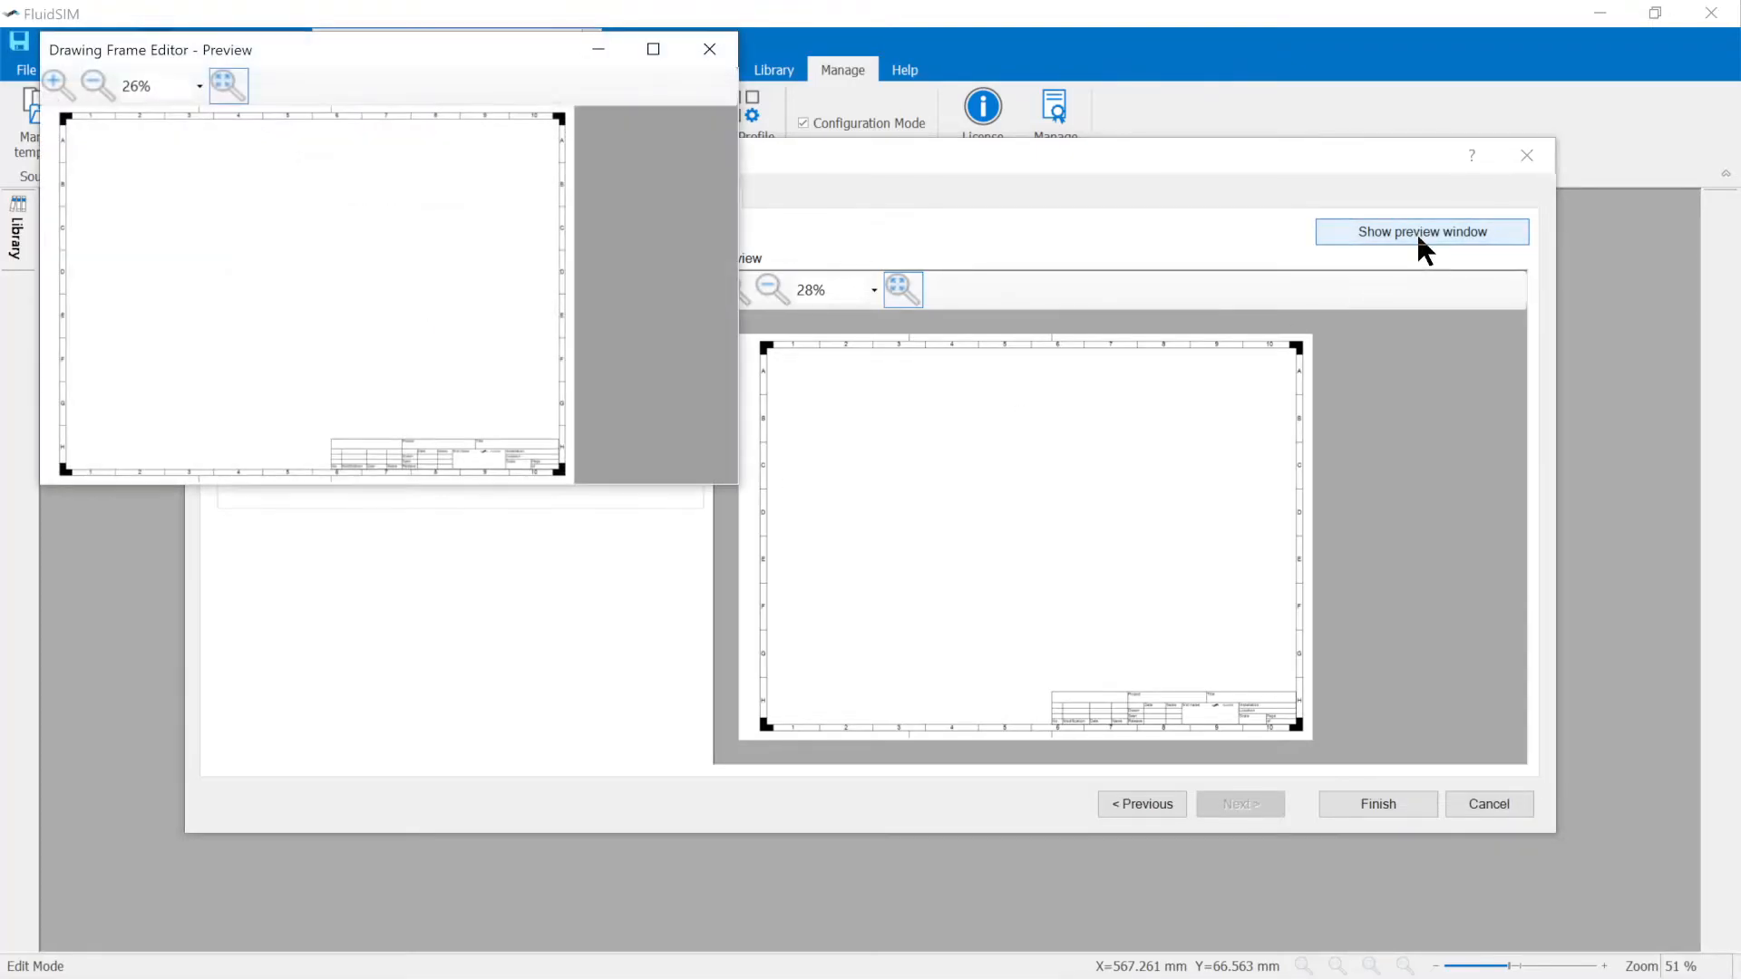
left_click(654, 50)
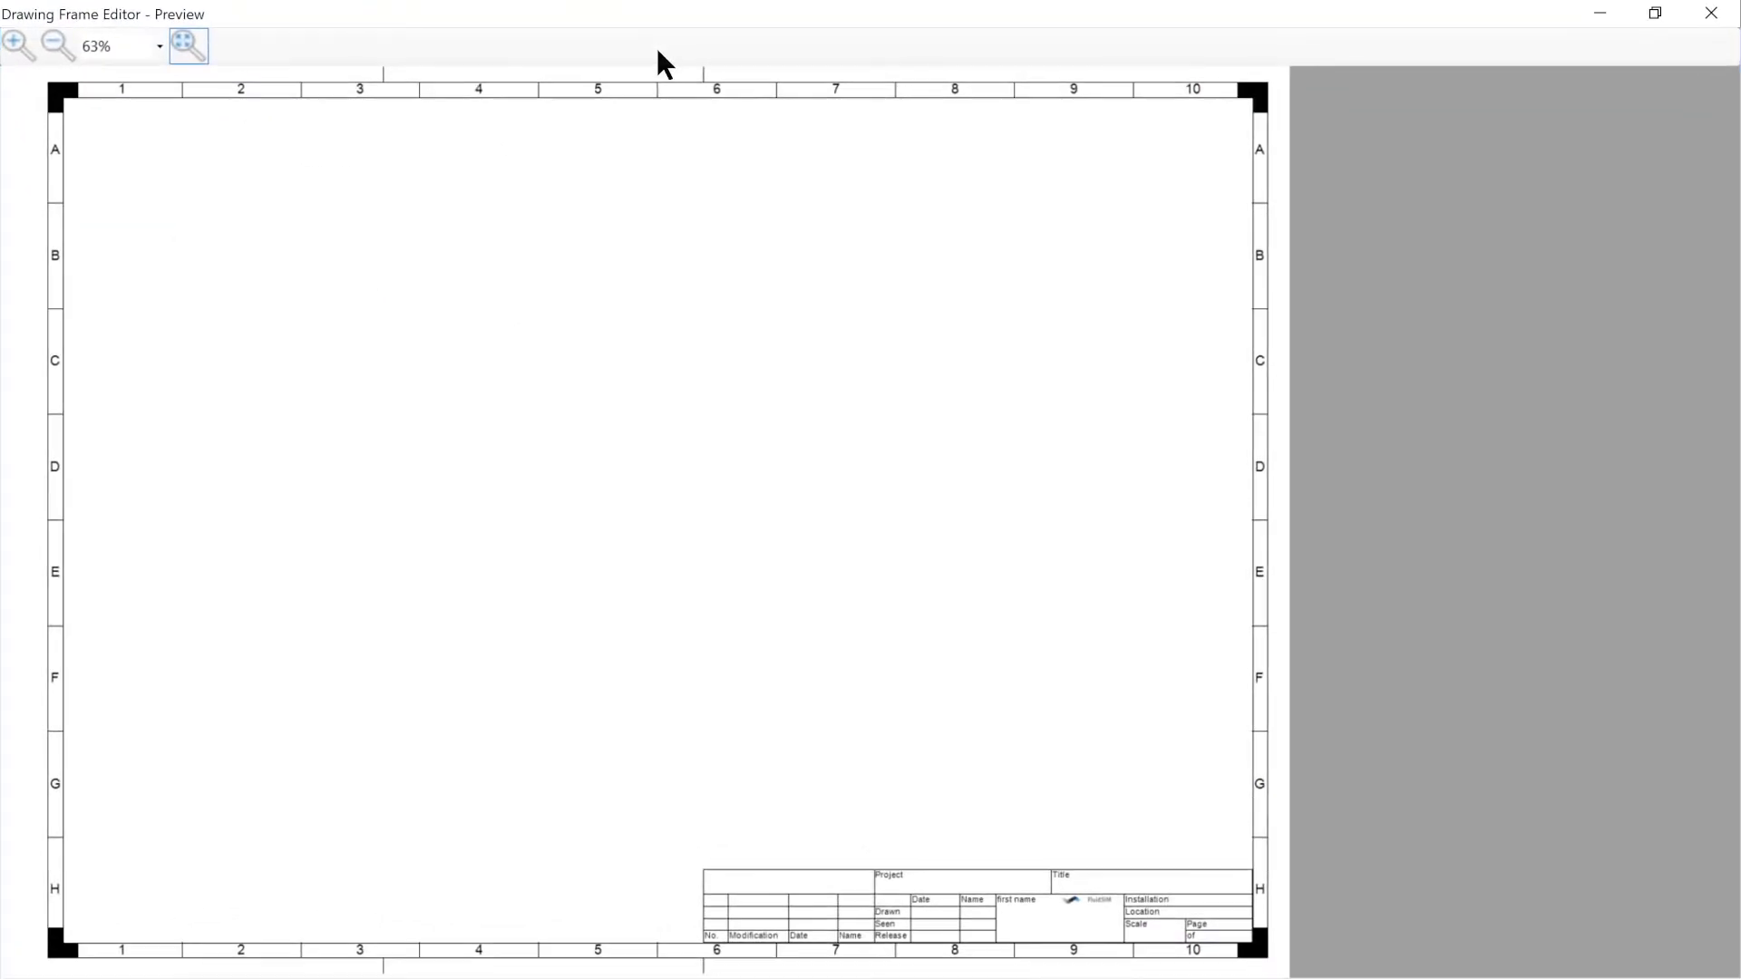
left_click(1712, 14)
left_click(1386, 804)
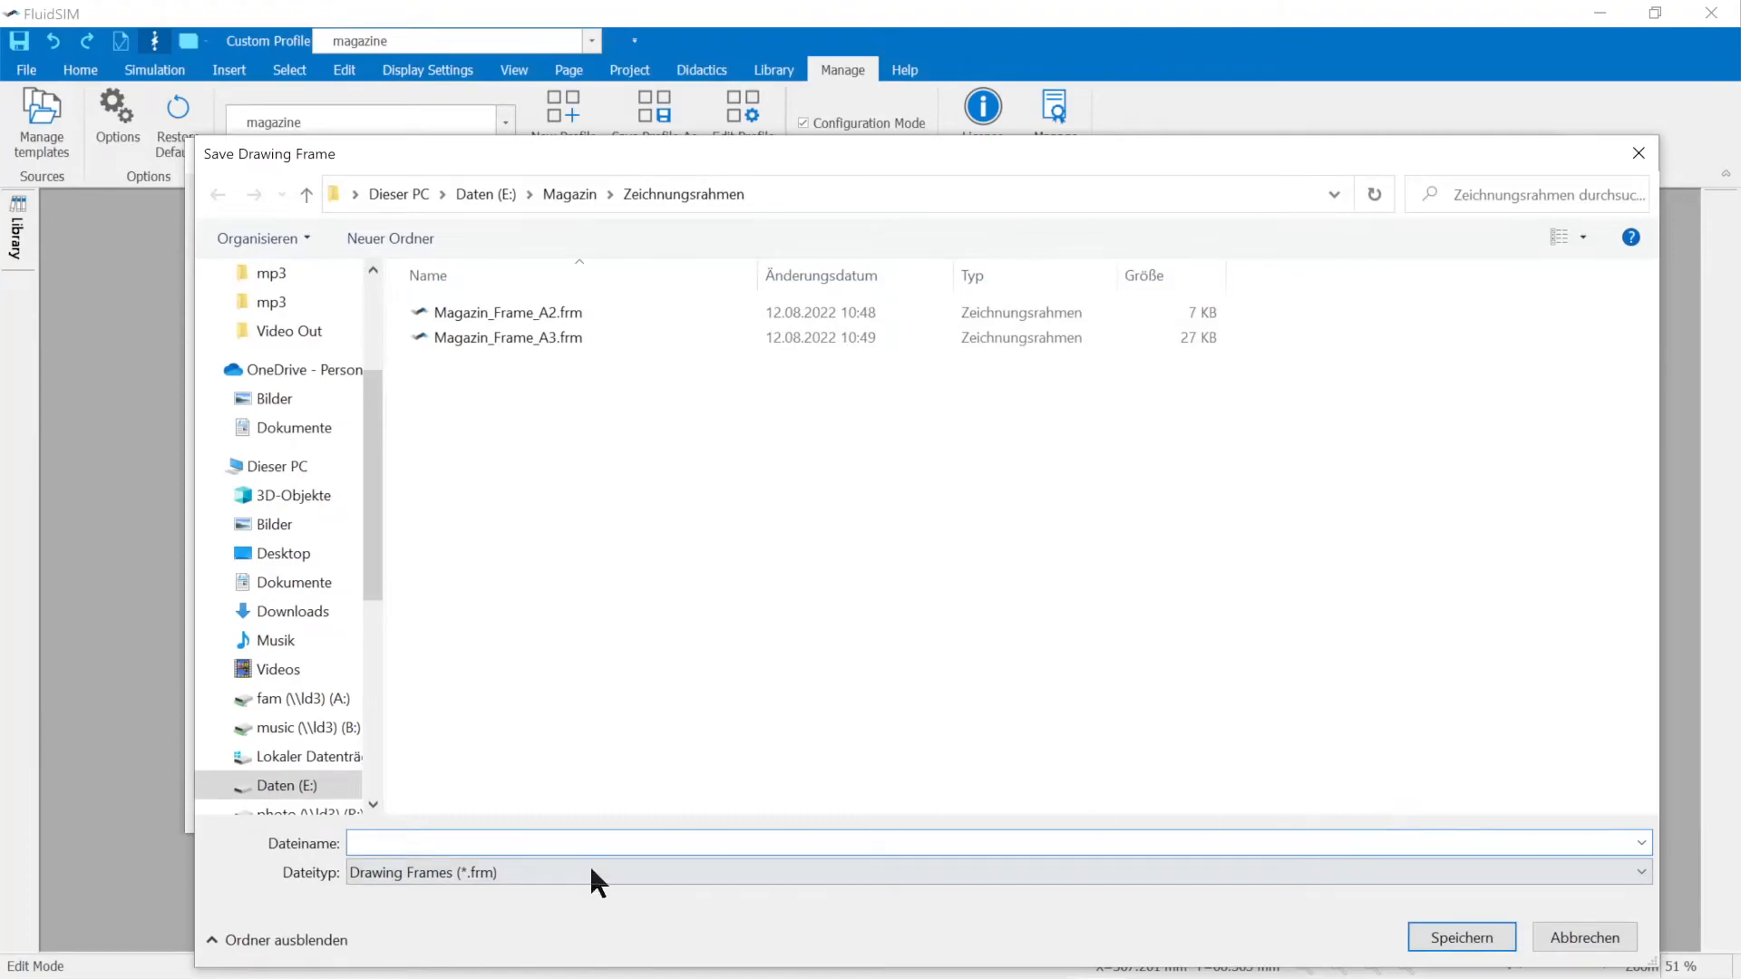
type("frame S3 with logo")
key("Return")
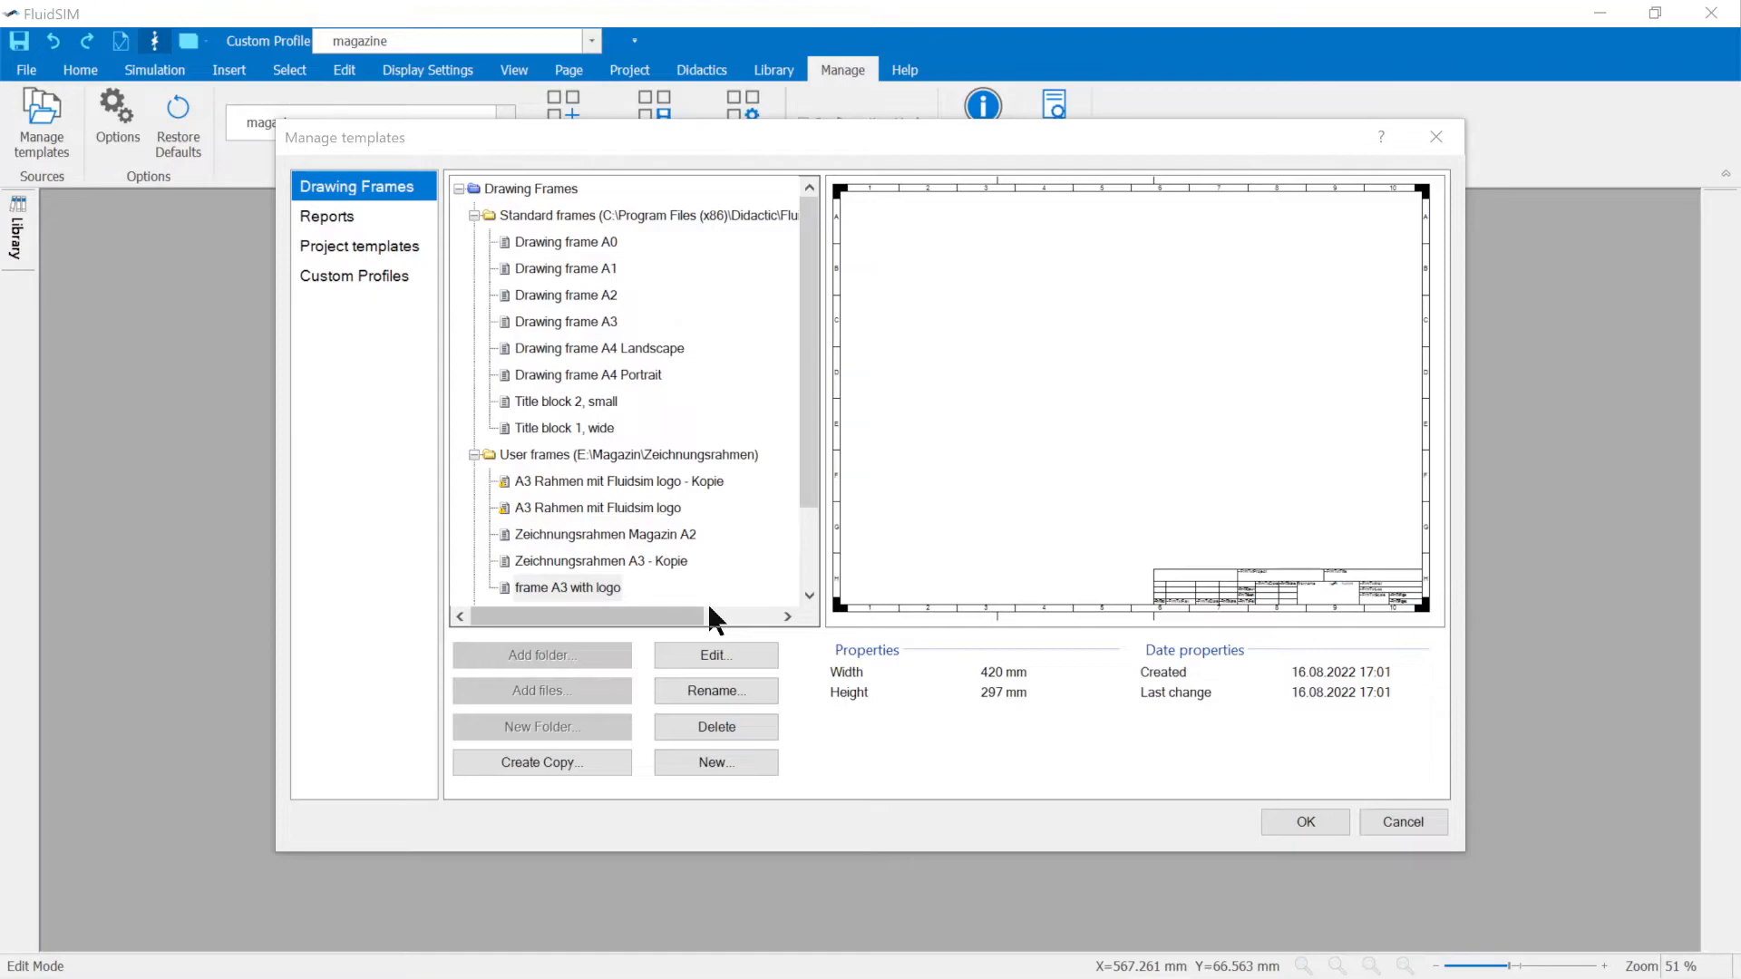
Edit the user frame "frame A3 with logo", setting the outer borderline width to 0,5 and the inner borderline width to 0,3.
left_click(614, 588)
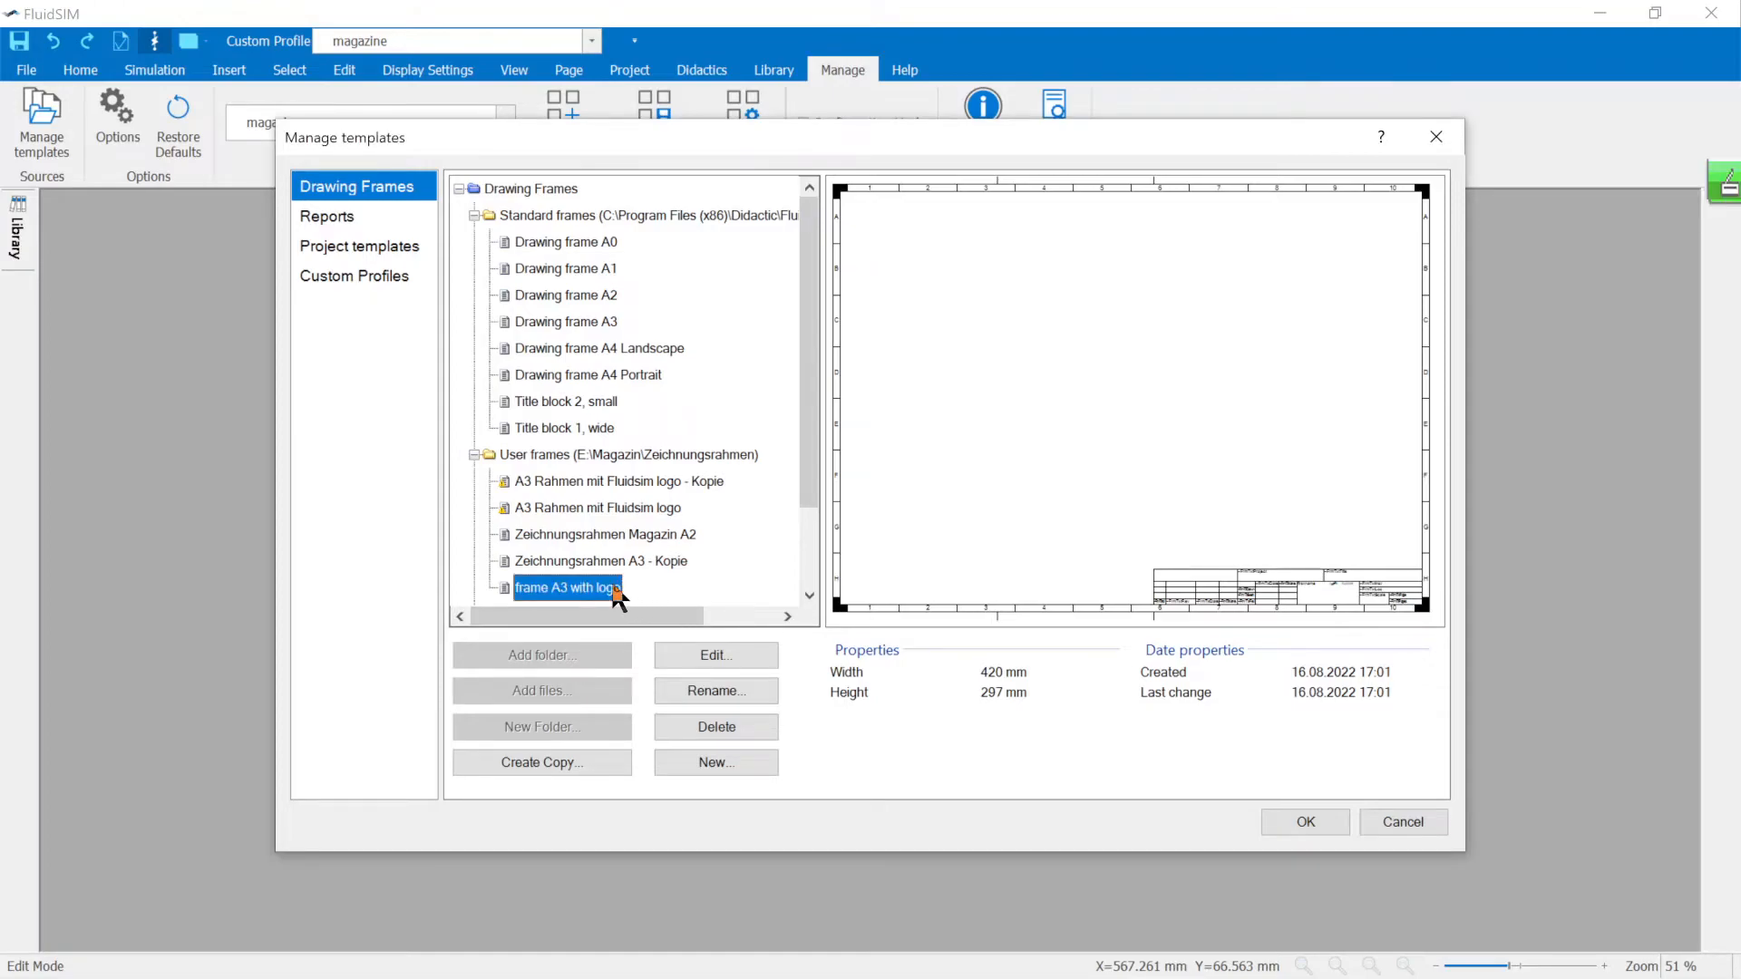
left_click(697, 656)
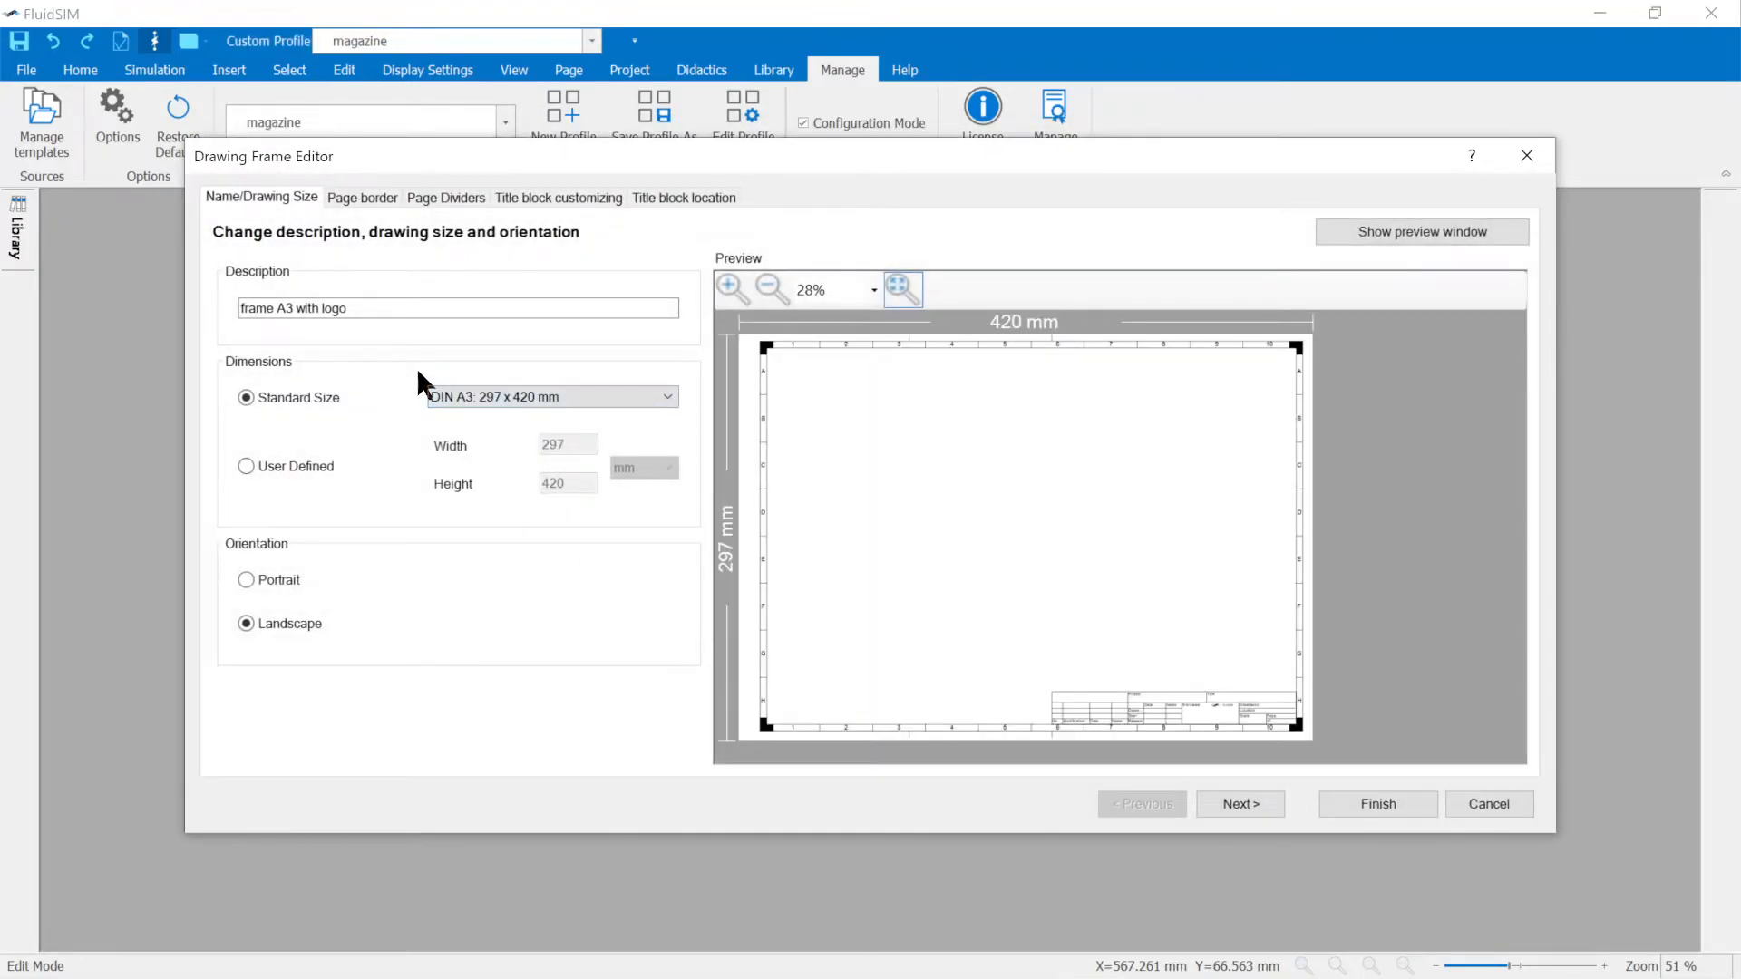
left_click(379, 200)
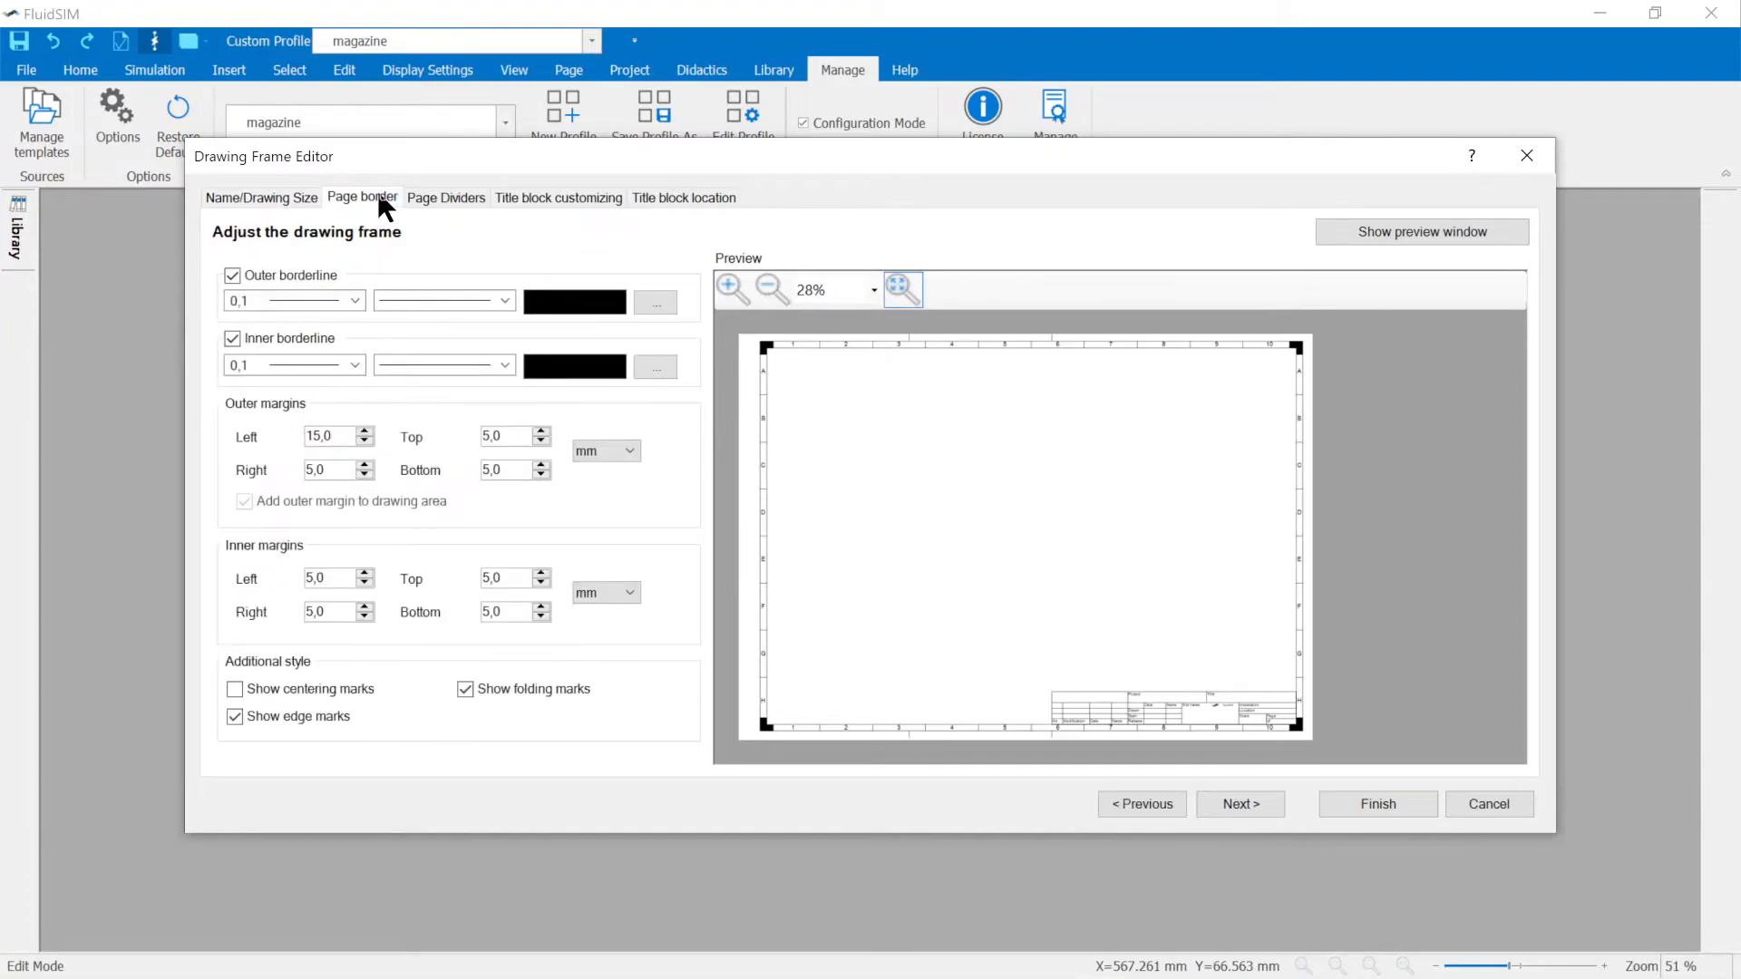
left_click(354, 300)
left_click(292, 473)
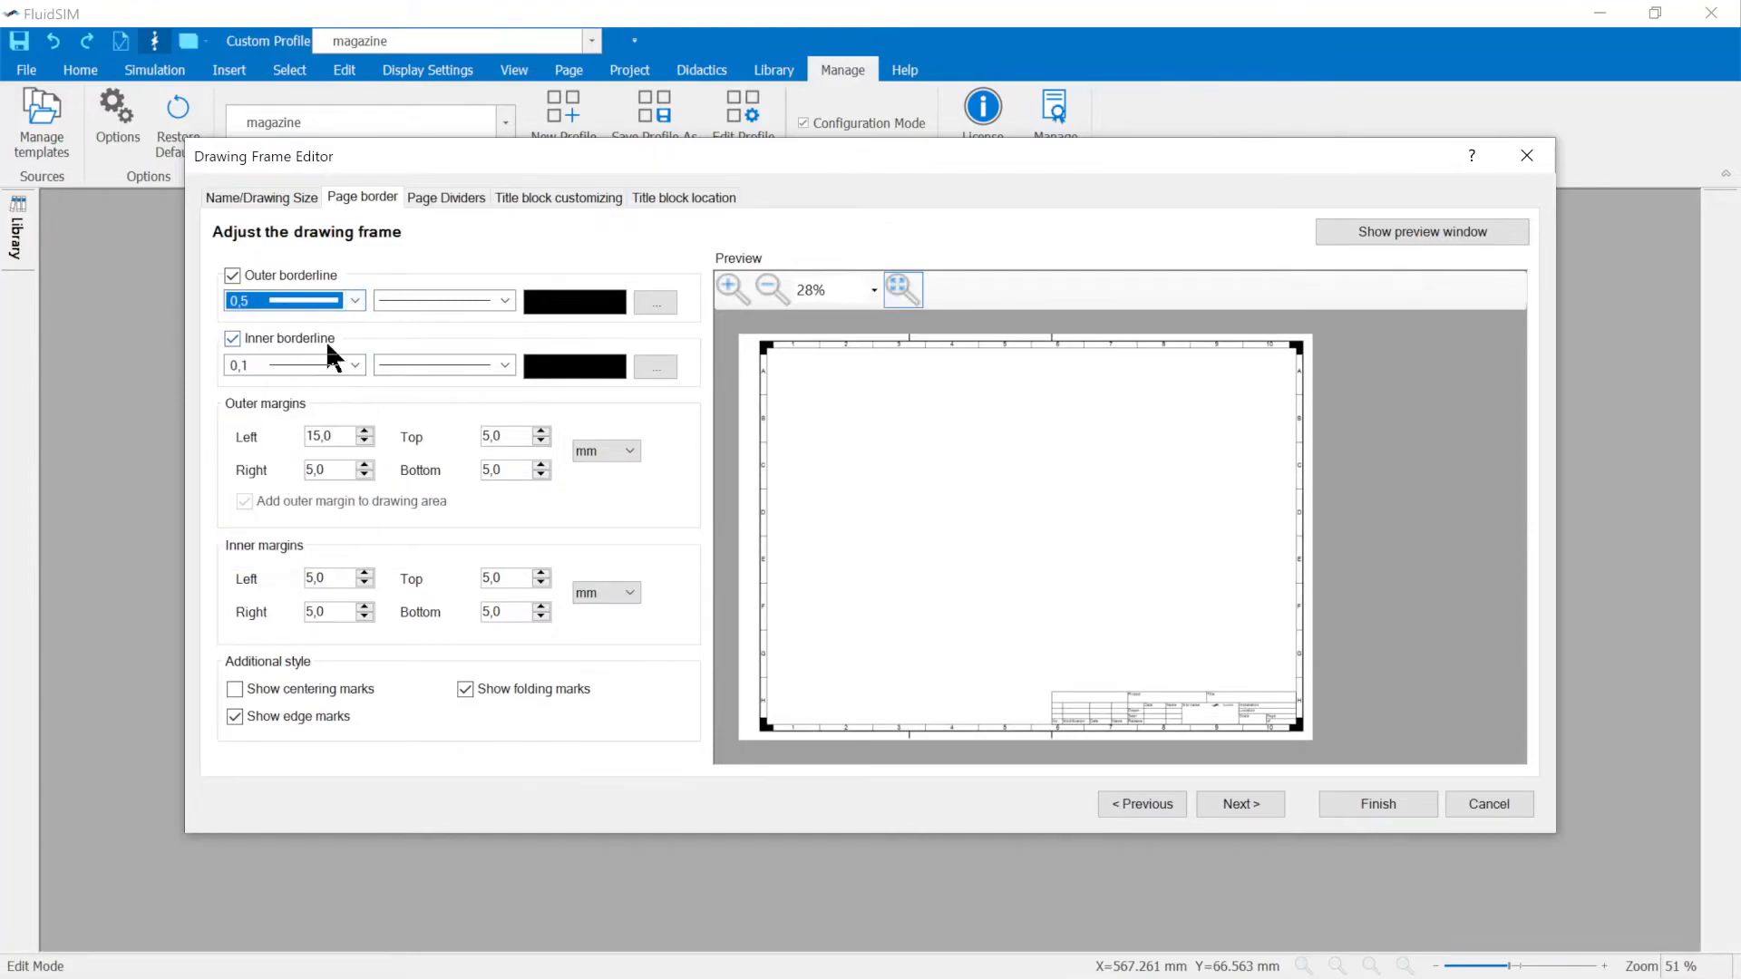
left_click(351, 364)
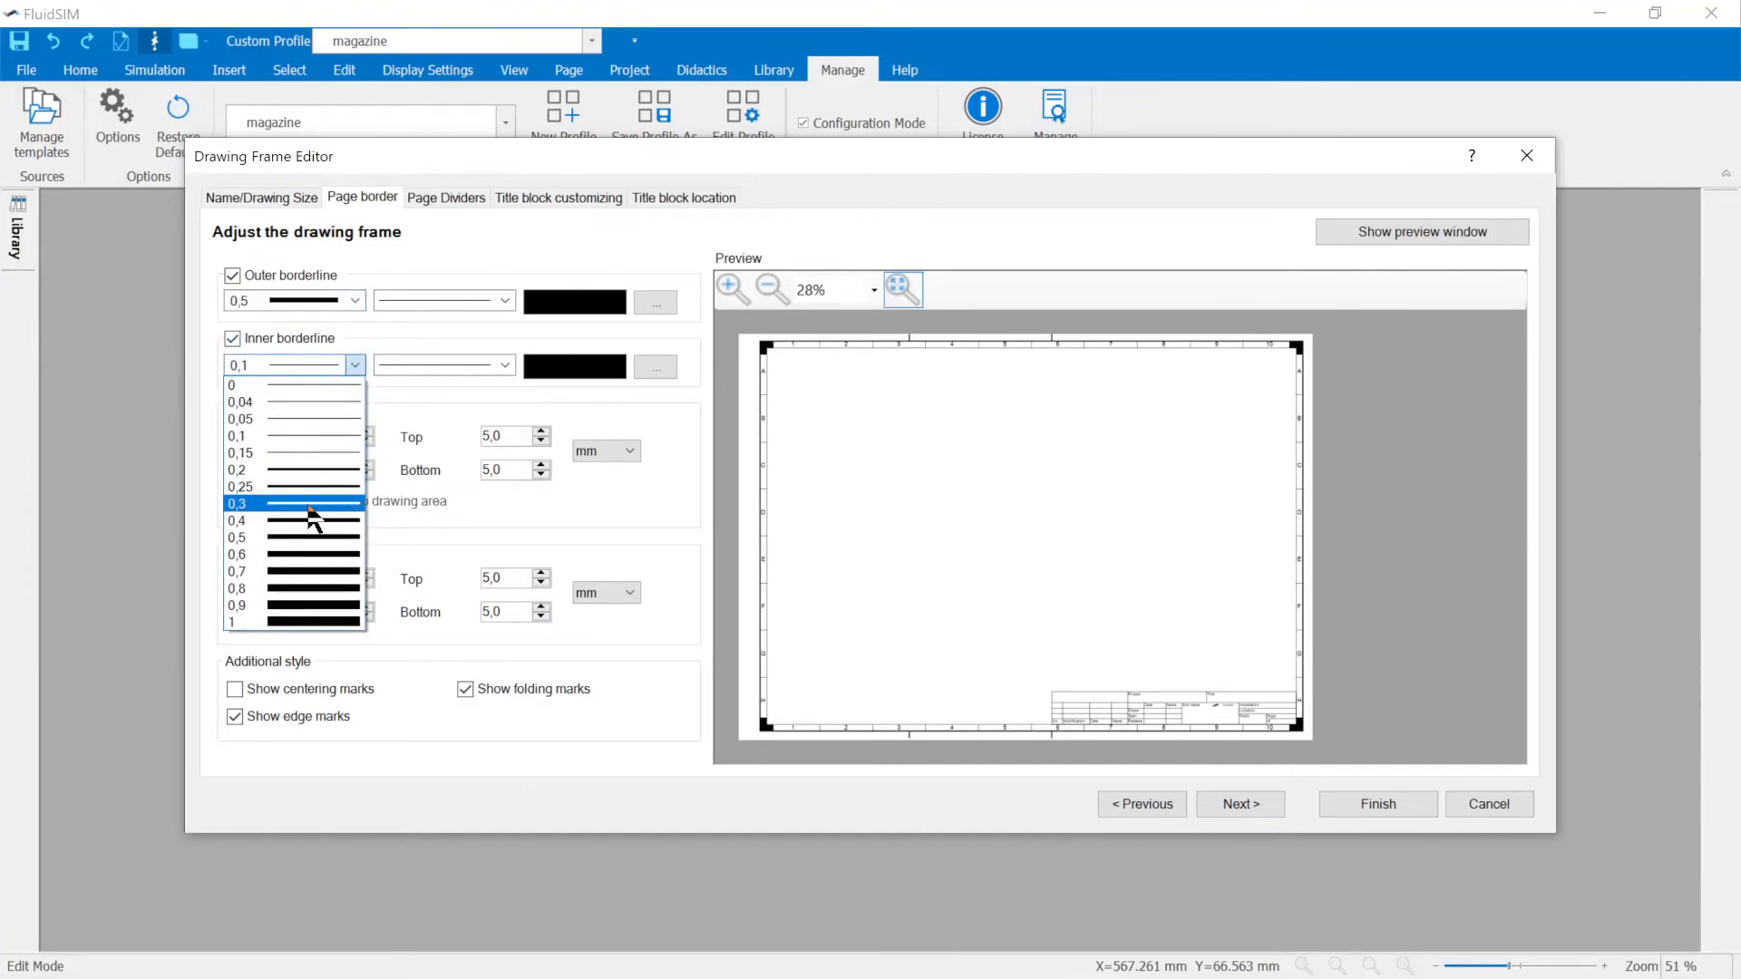
left_click(308, 502)
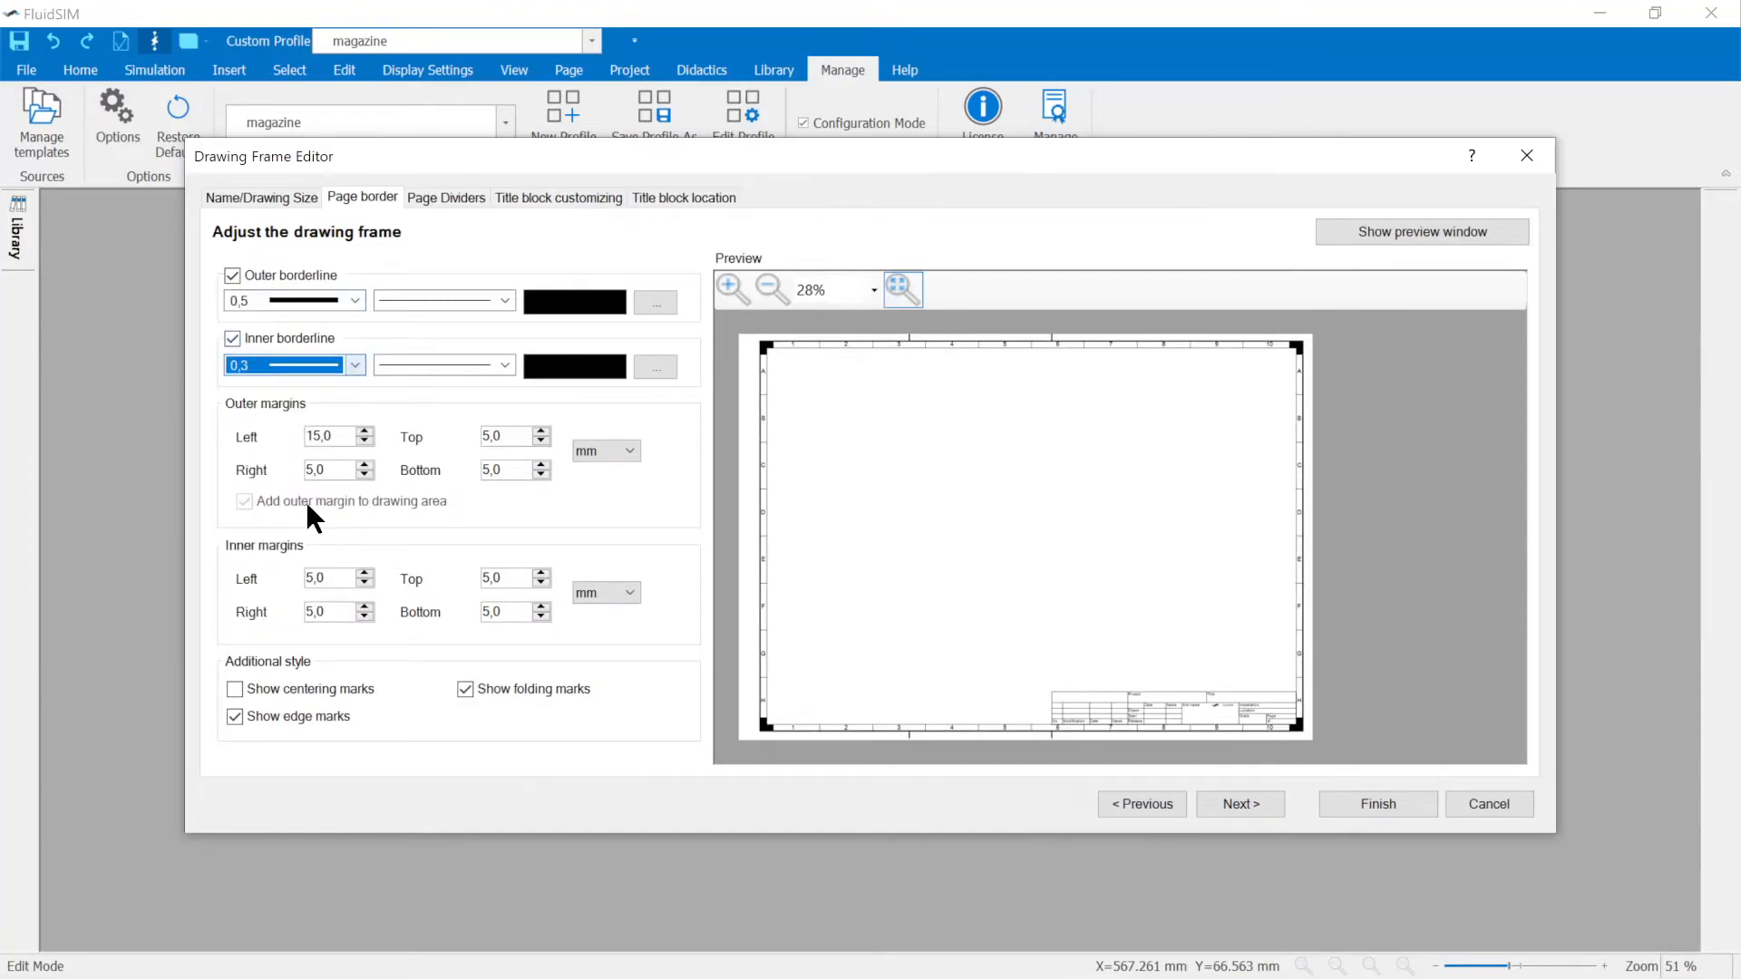
Delete the logo beside the "first name" cell and insert Fluid-Sim-Logo-RGB-v2%20(1)_Kopie.bmp in the Additional text 1 cell.
left_click(541, 200)
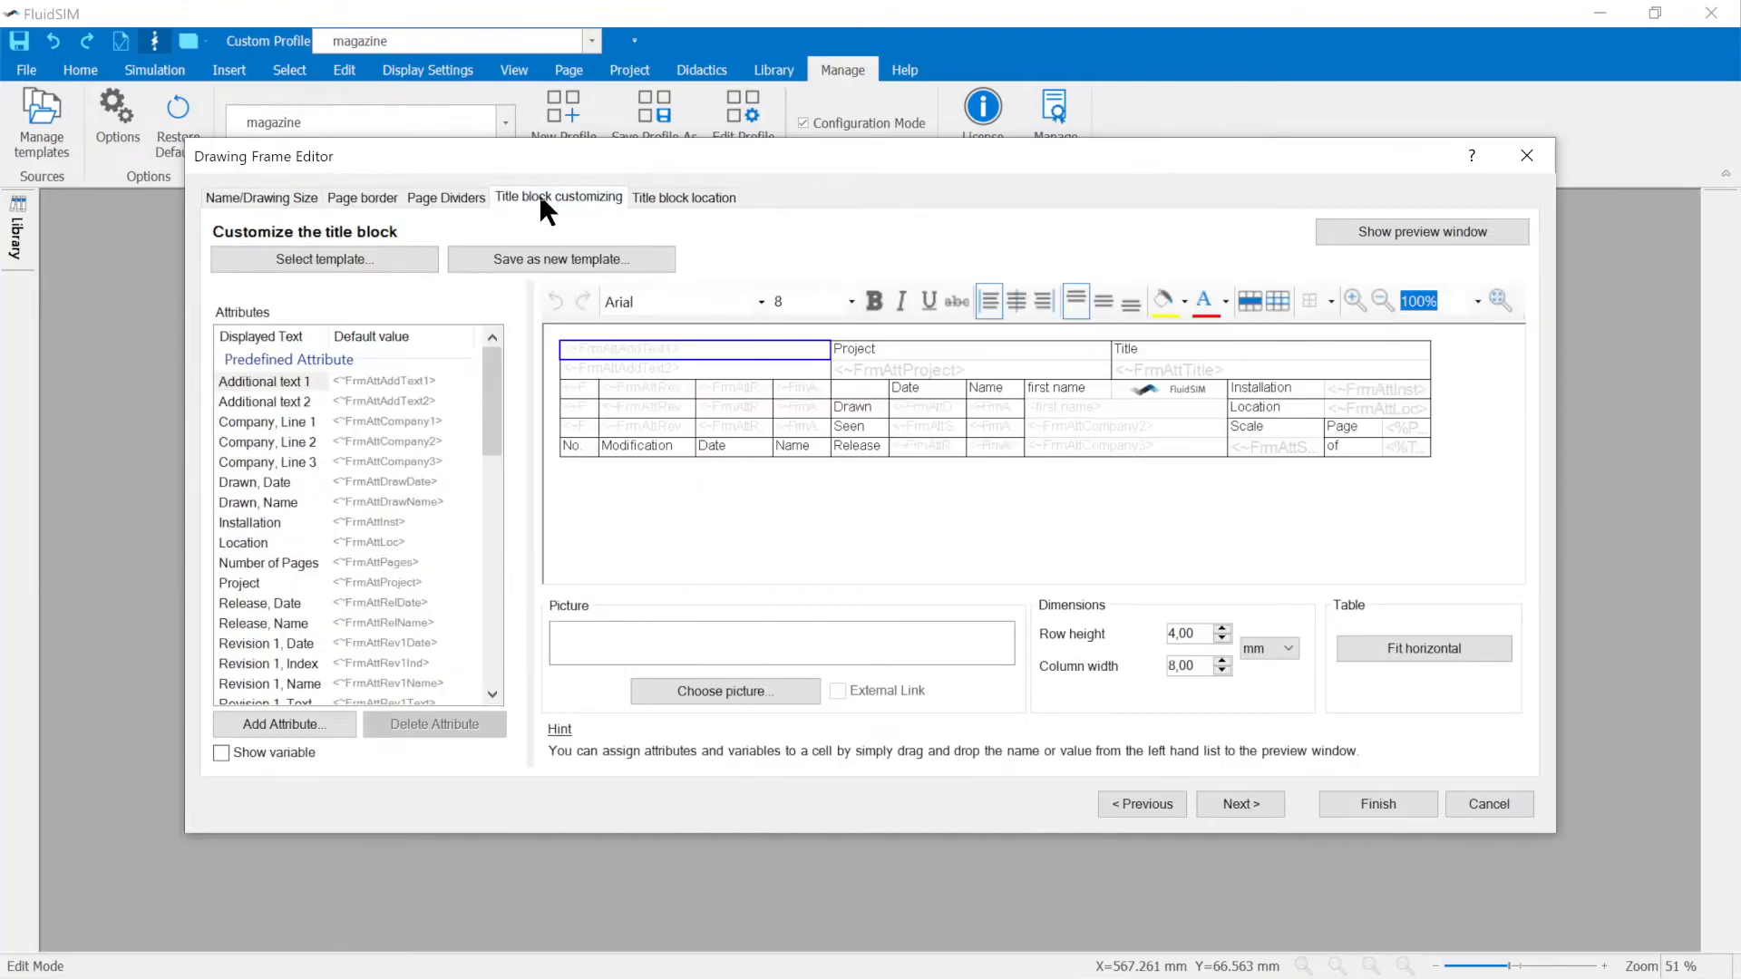
left_click(1174, 390)
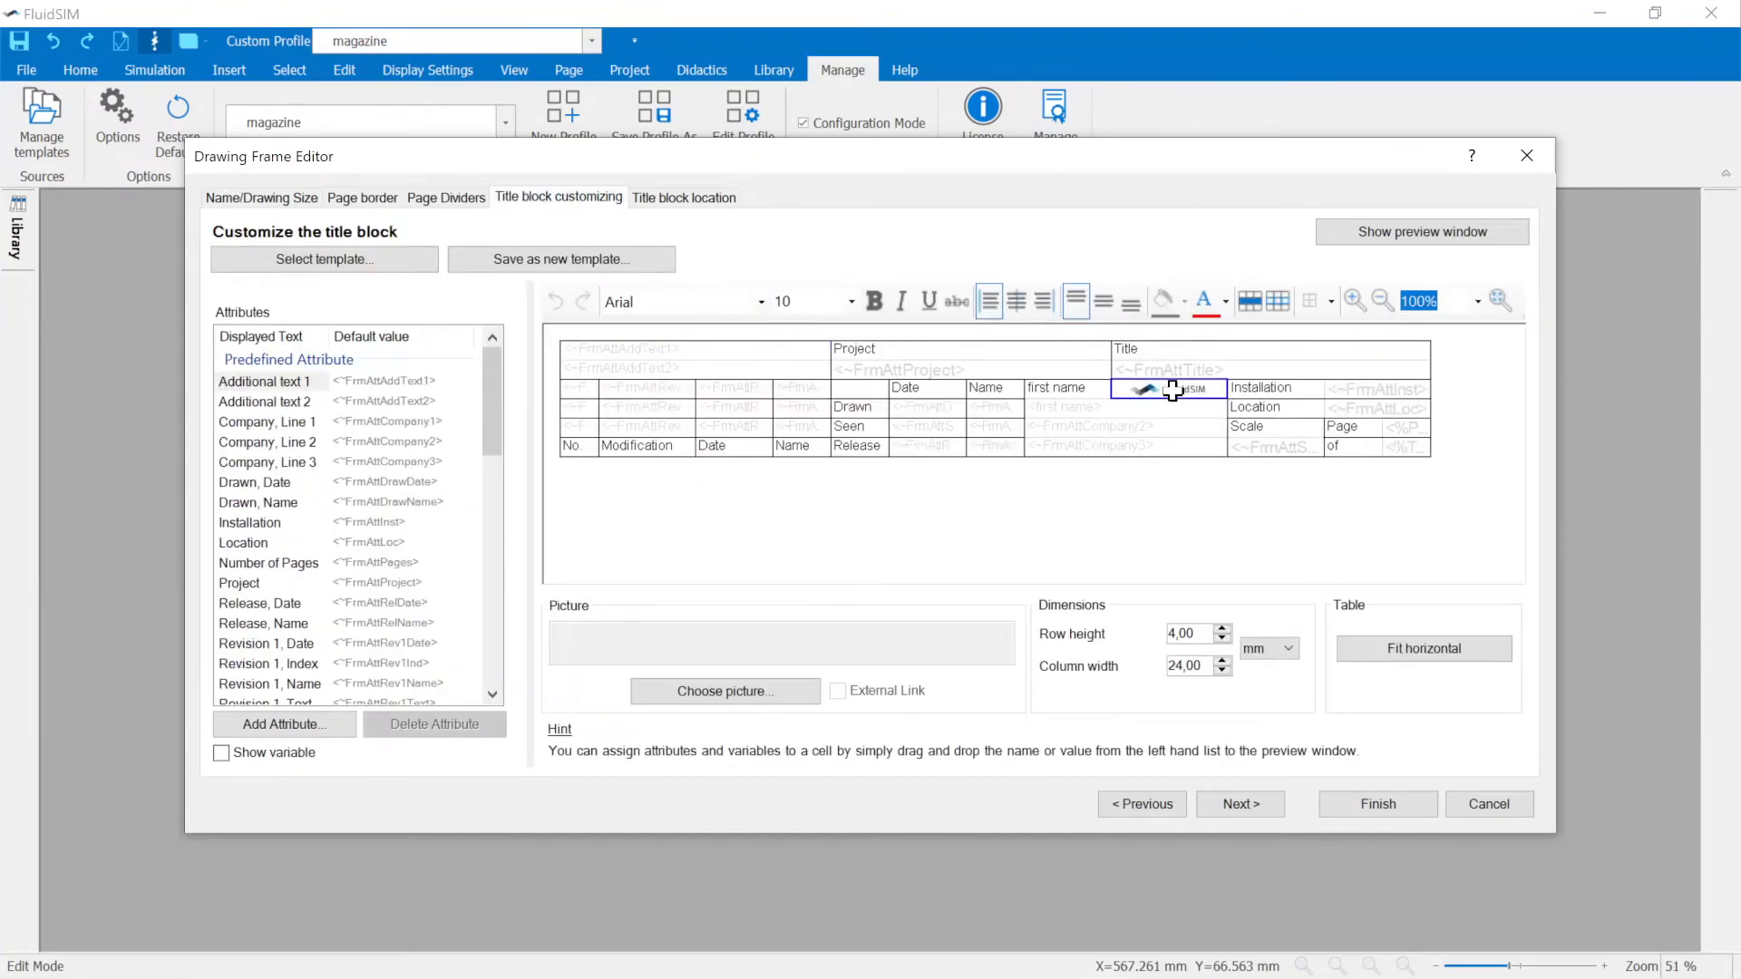
key("Delete")
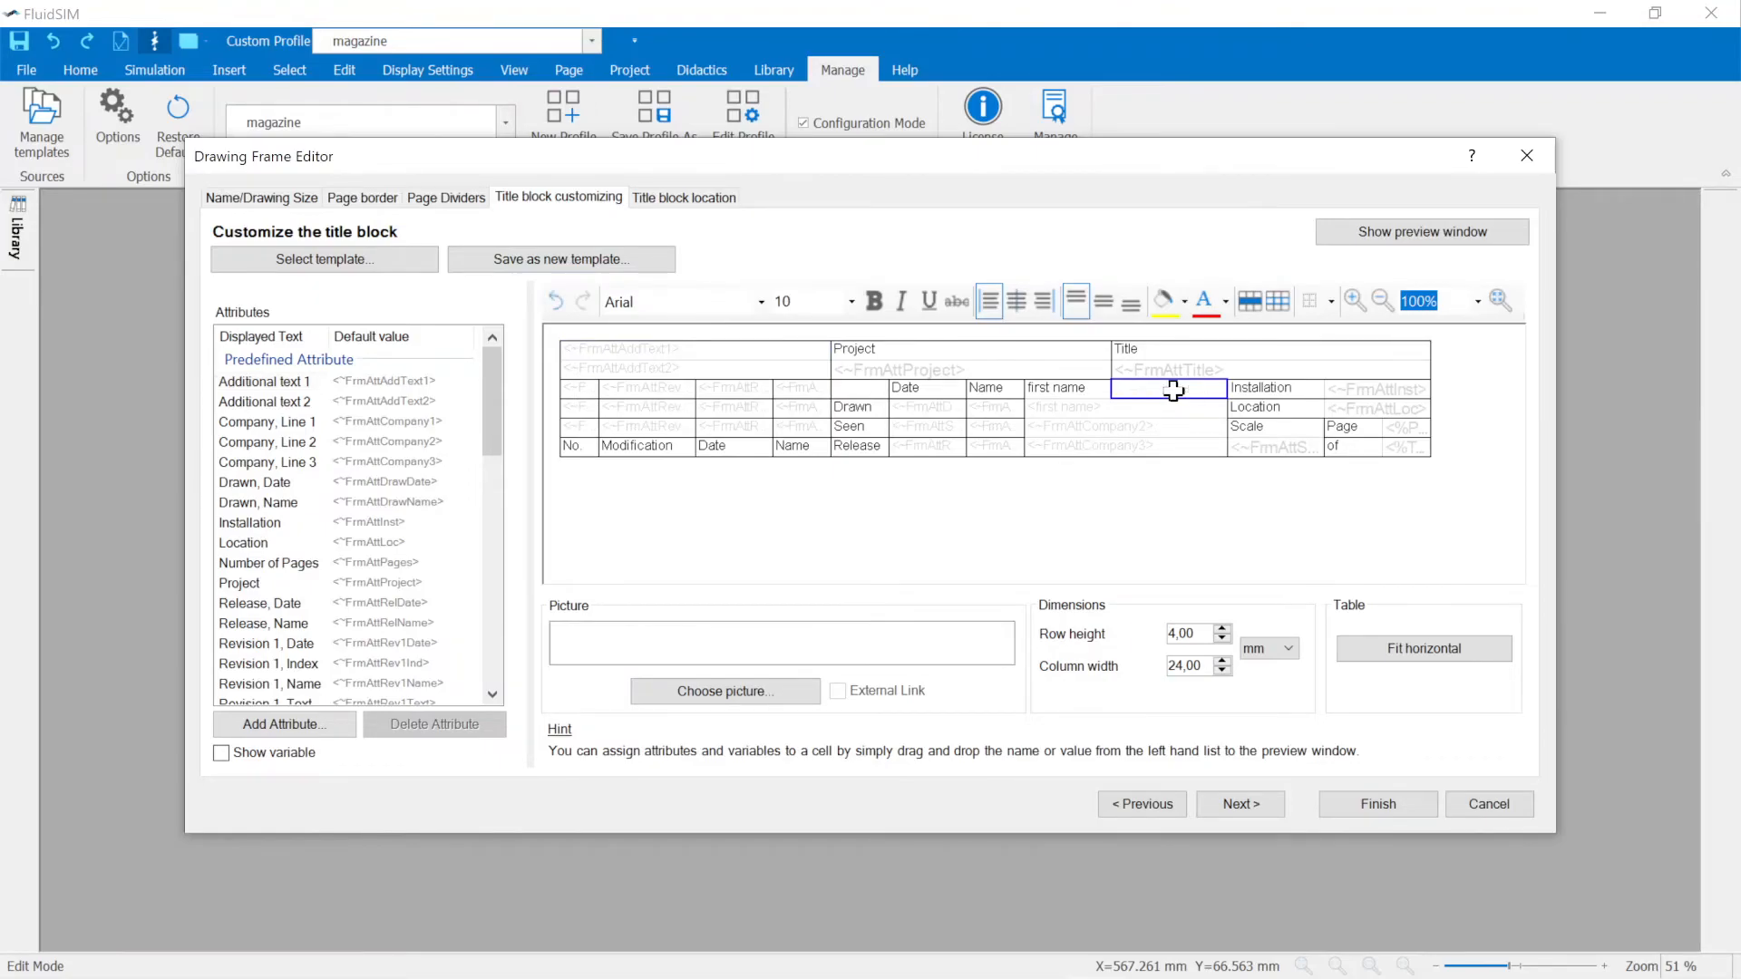
left_click(696, 346)
left_click(741, 688)
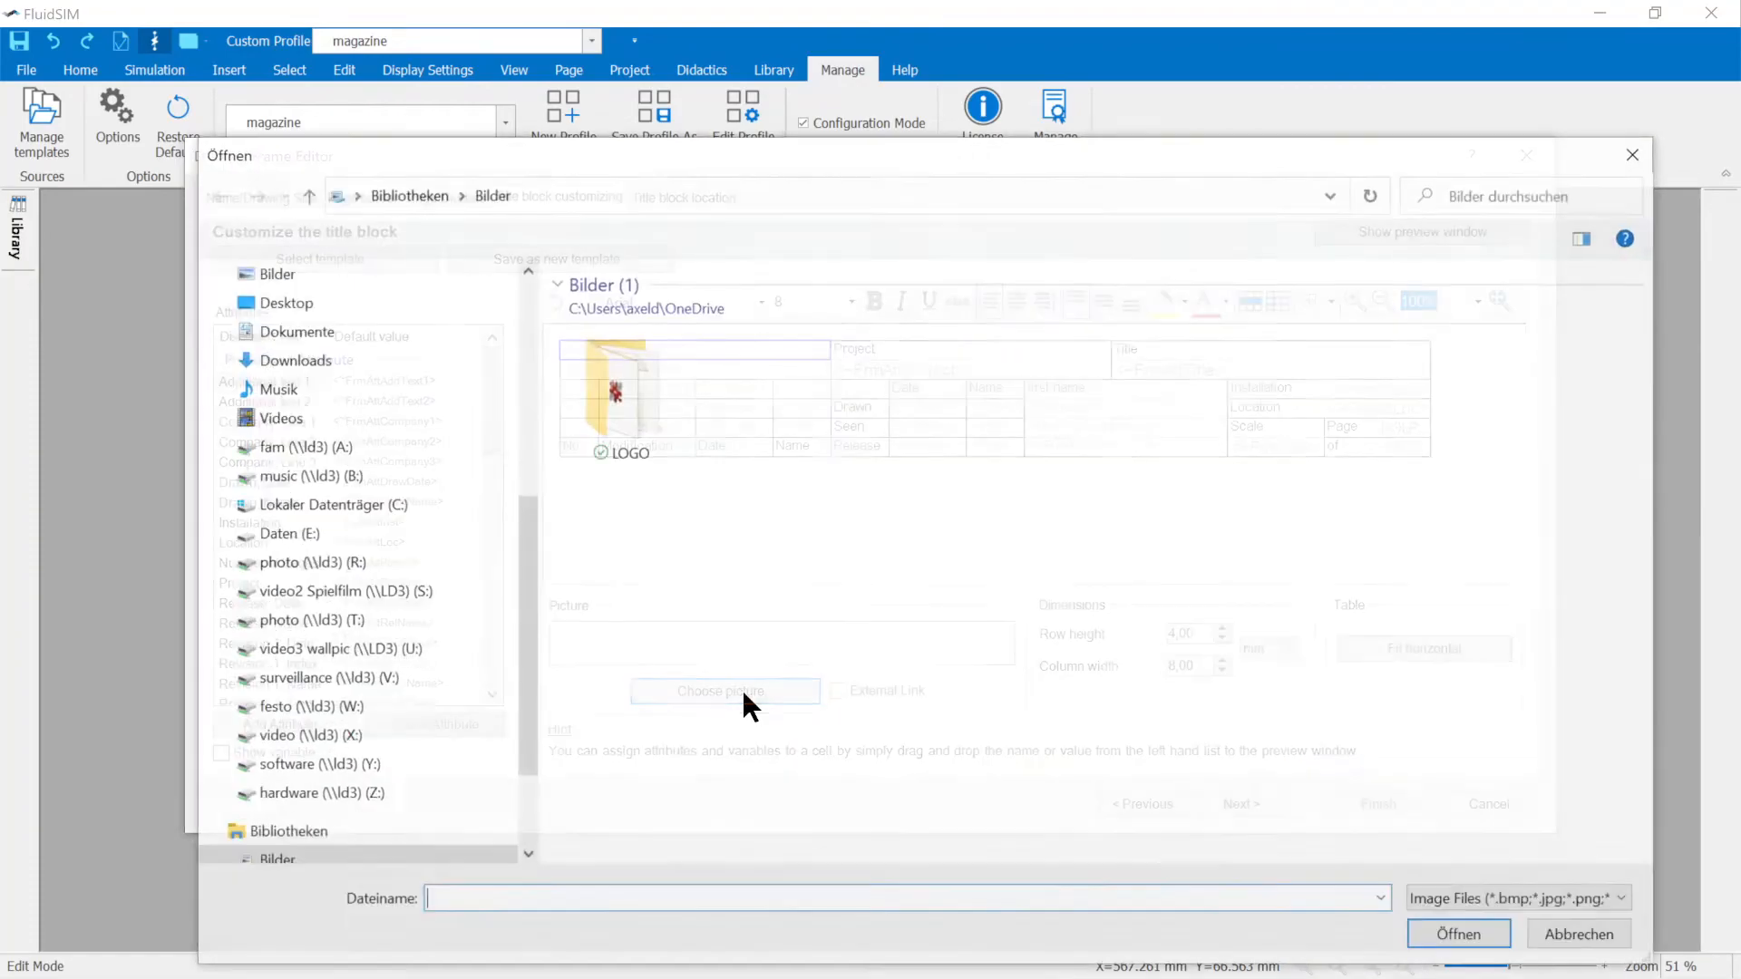
double_click(619, 402)
double_click(920, 355)
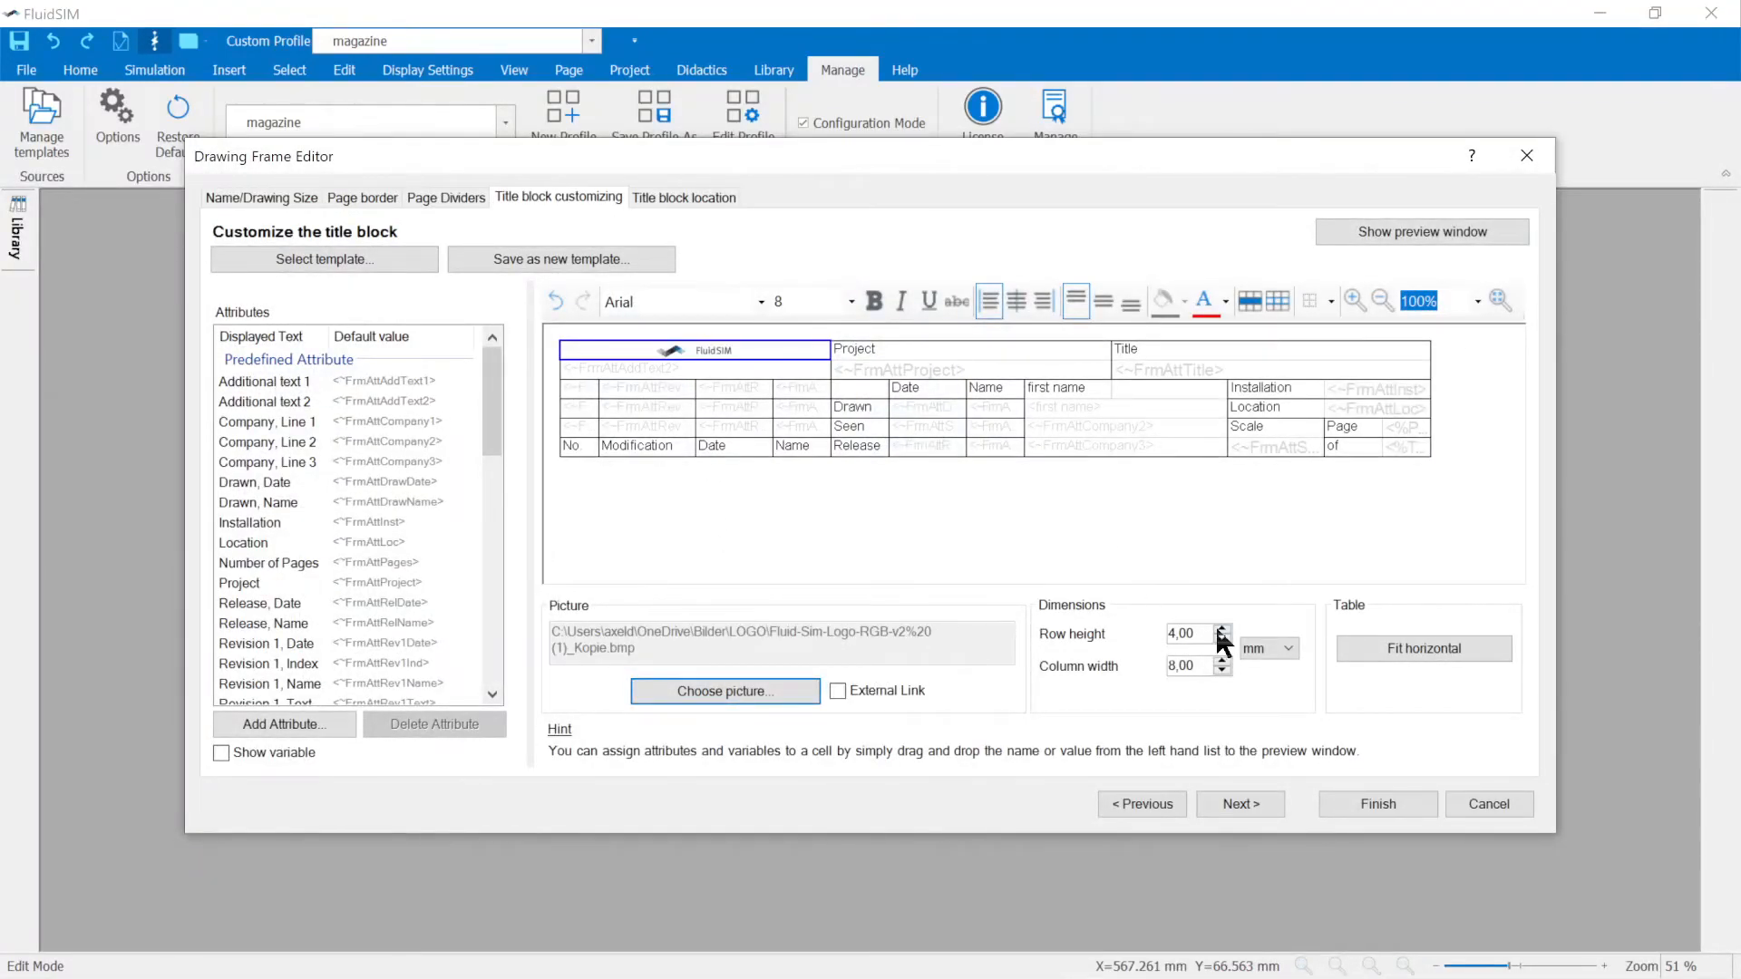
Set the row height of the logo cell to 10,00 mm.
left_click(1223, 628)
left_click(1224, 629)
left_click(1224, 628)
left_click(1223, 628)
left_click(1223, 629)
left_click(1224, 629)
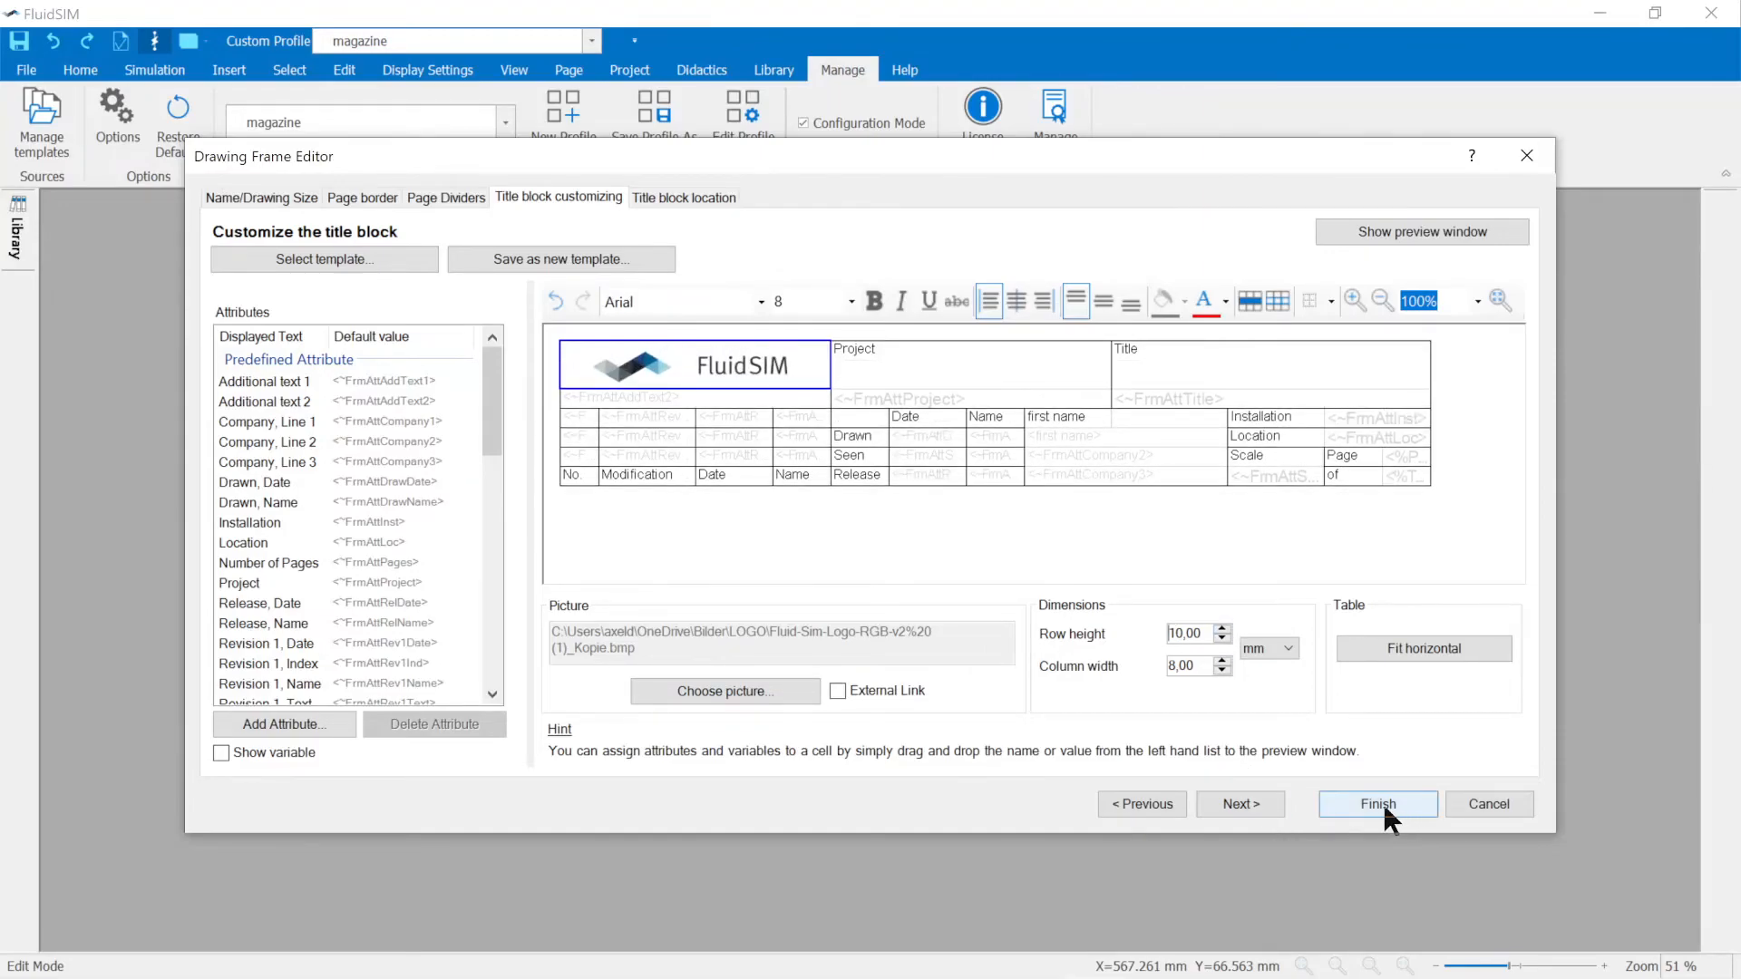
Check the modified frame in the enlarged preview and finish editing the drawing frame.
left_click(1395, 234)
left_click(747, 143)
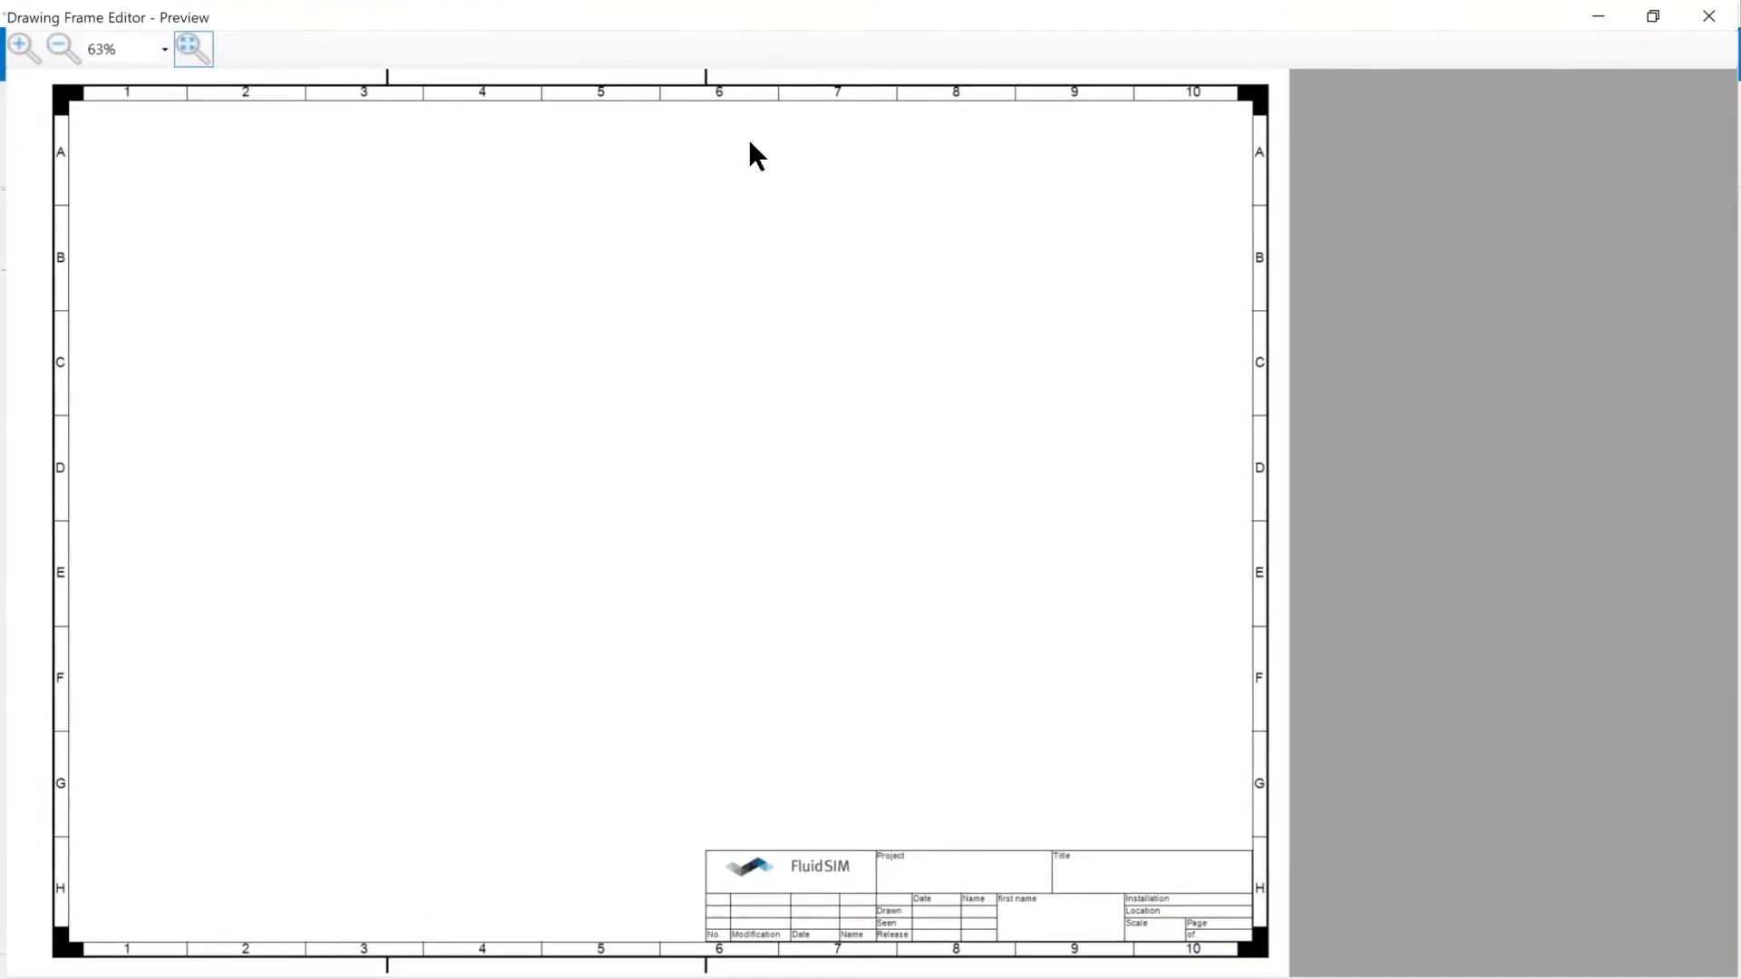
left_click(1703, 14)
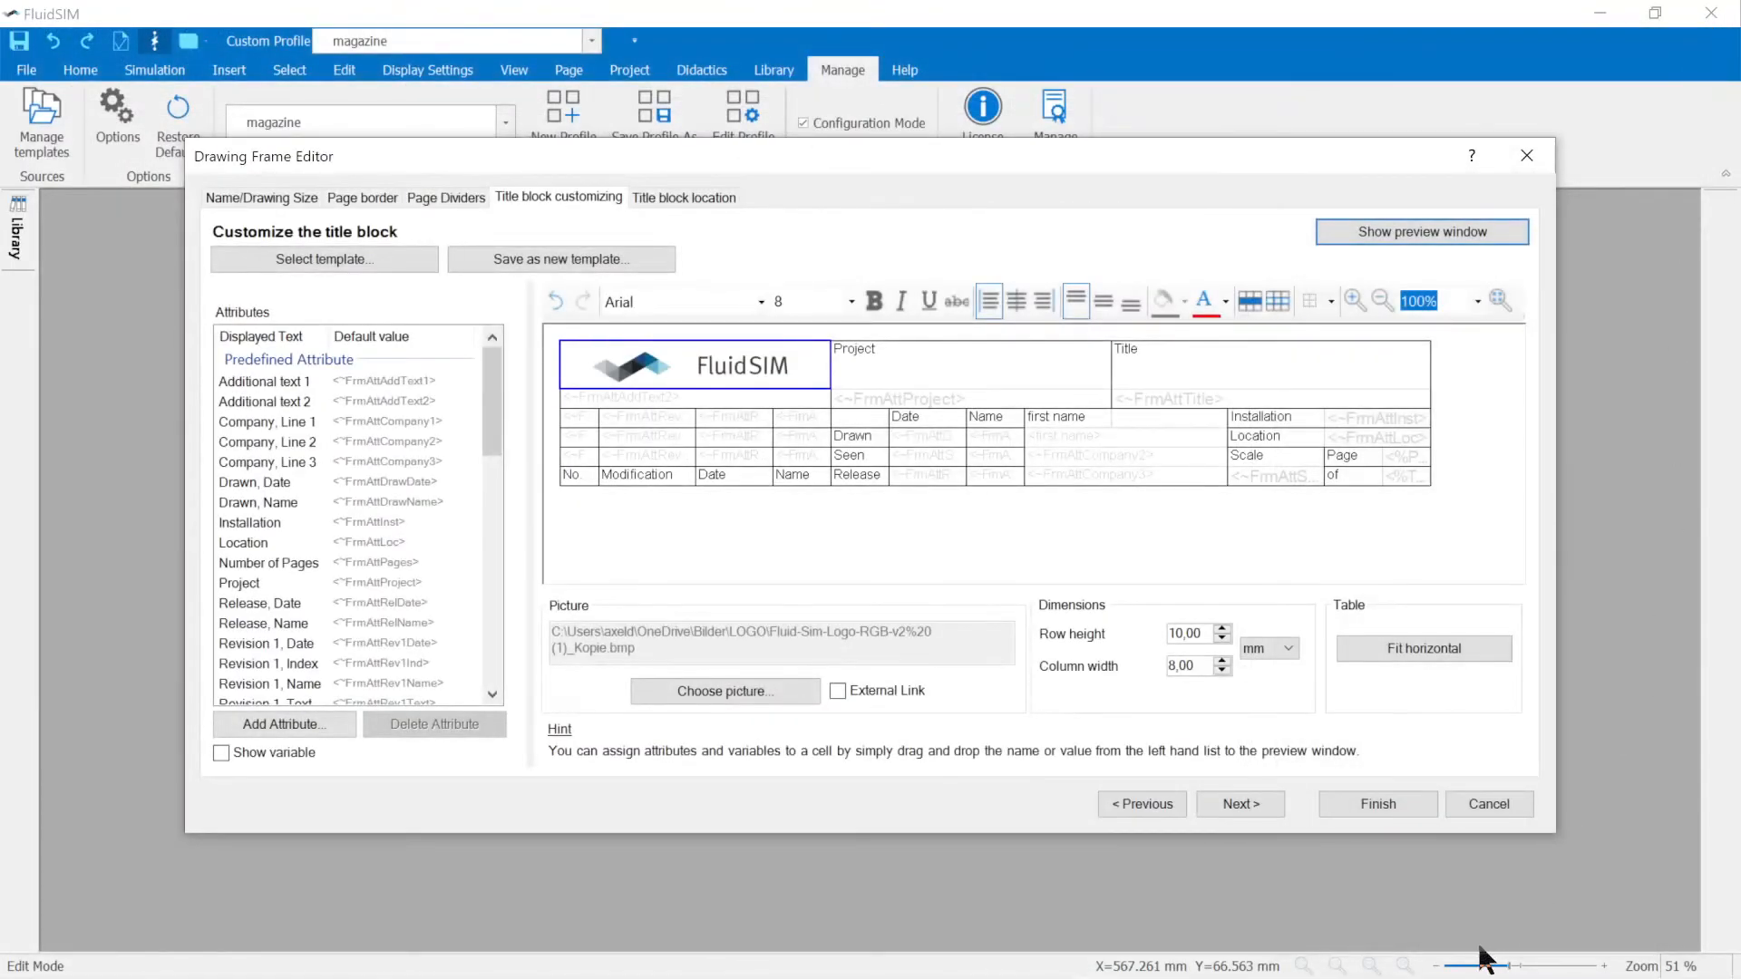
left_click(1379, 805)
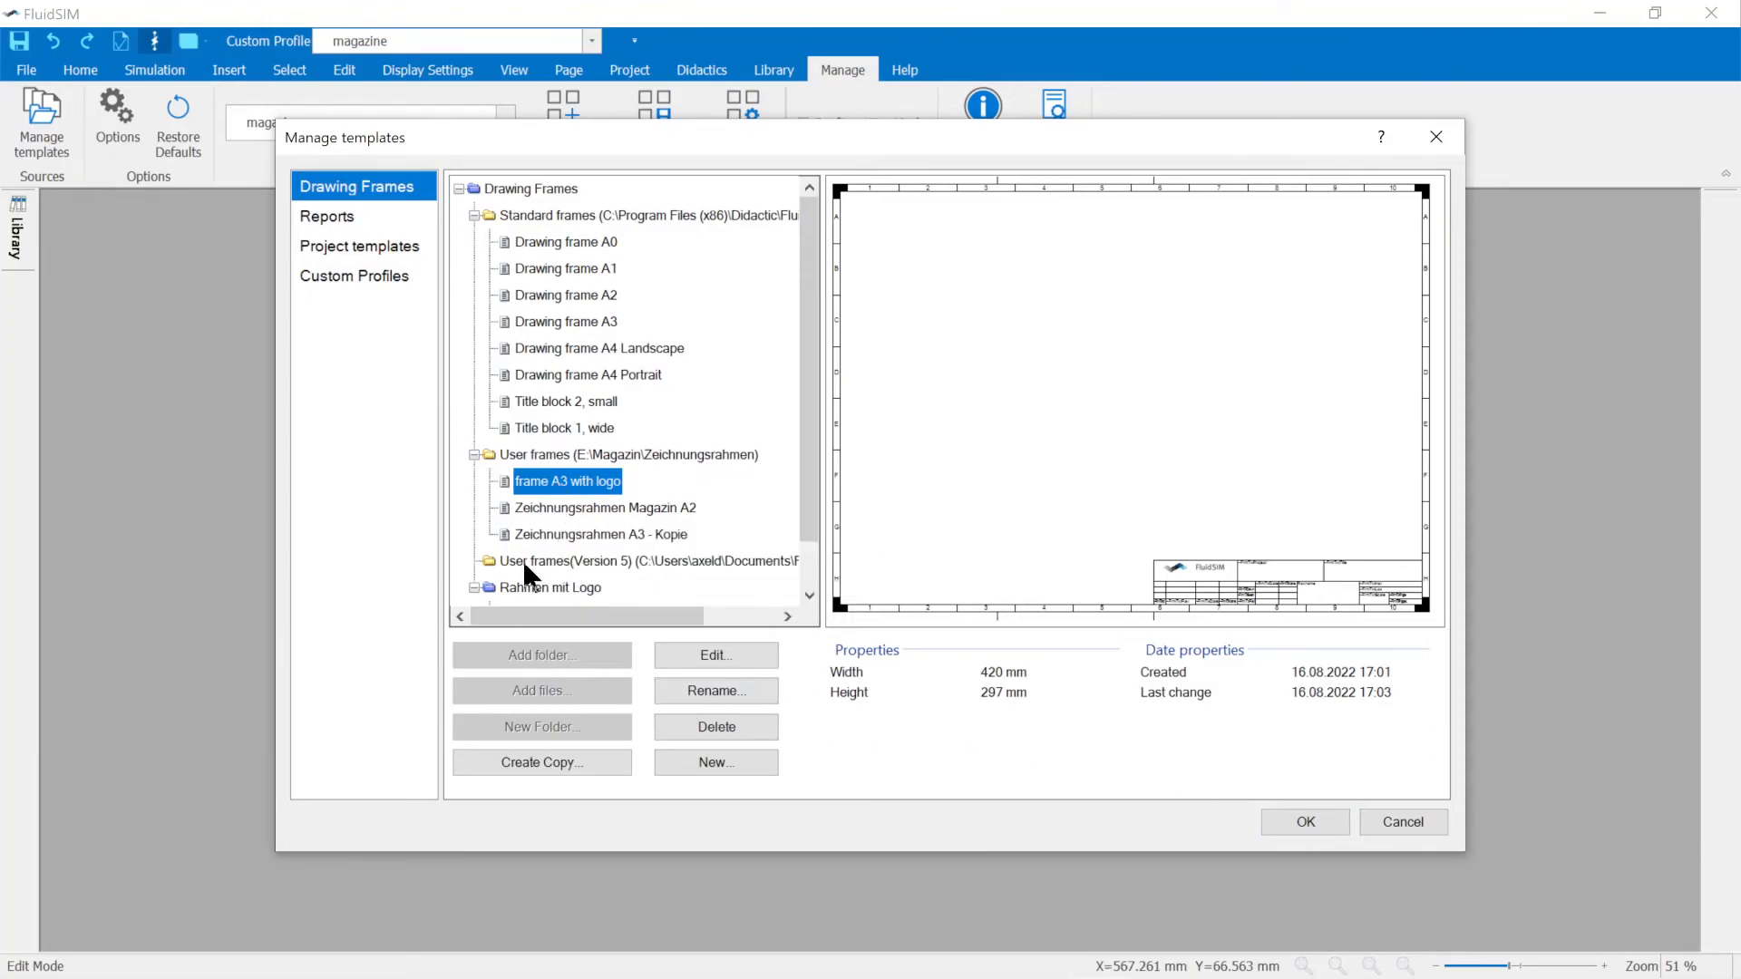
Create a copy of the user frame "frame A3 with logo" and save it as "frame S3 with logo 2.frm".
left_click(504, 767)
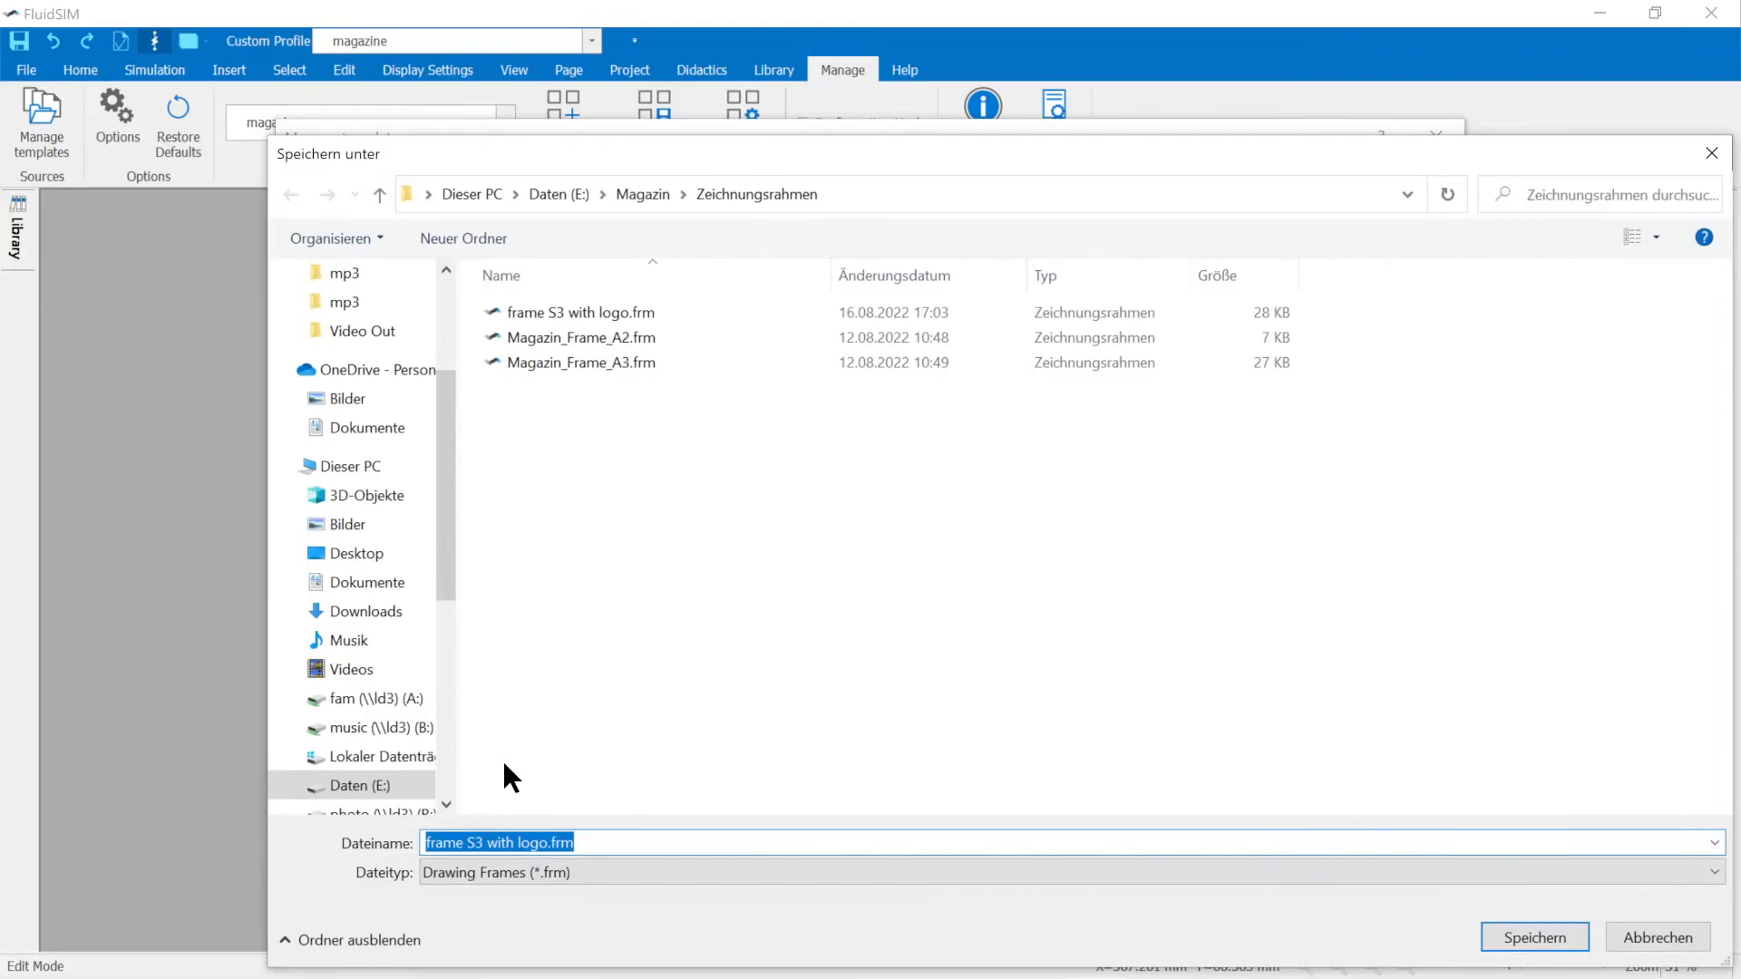
left_click(547, 843)
type("2")
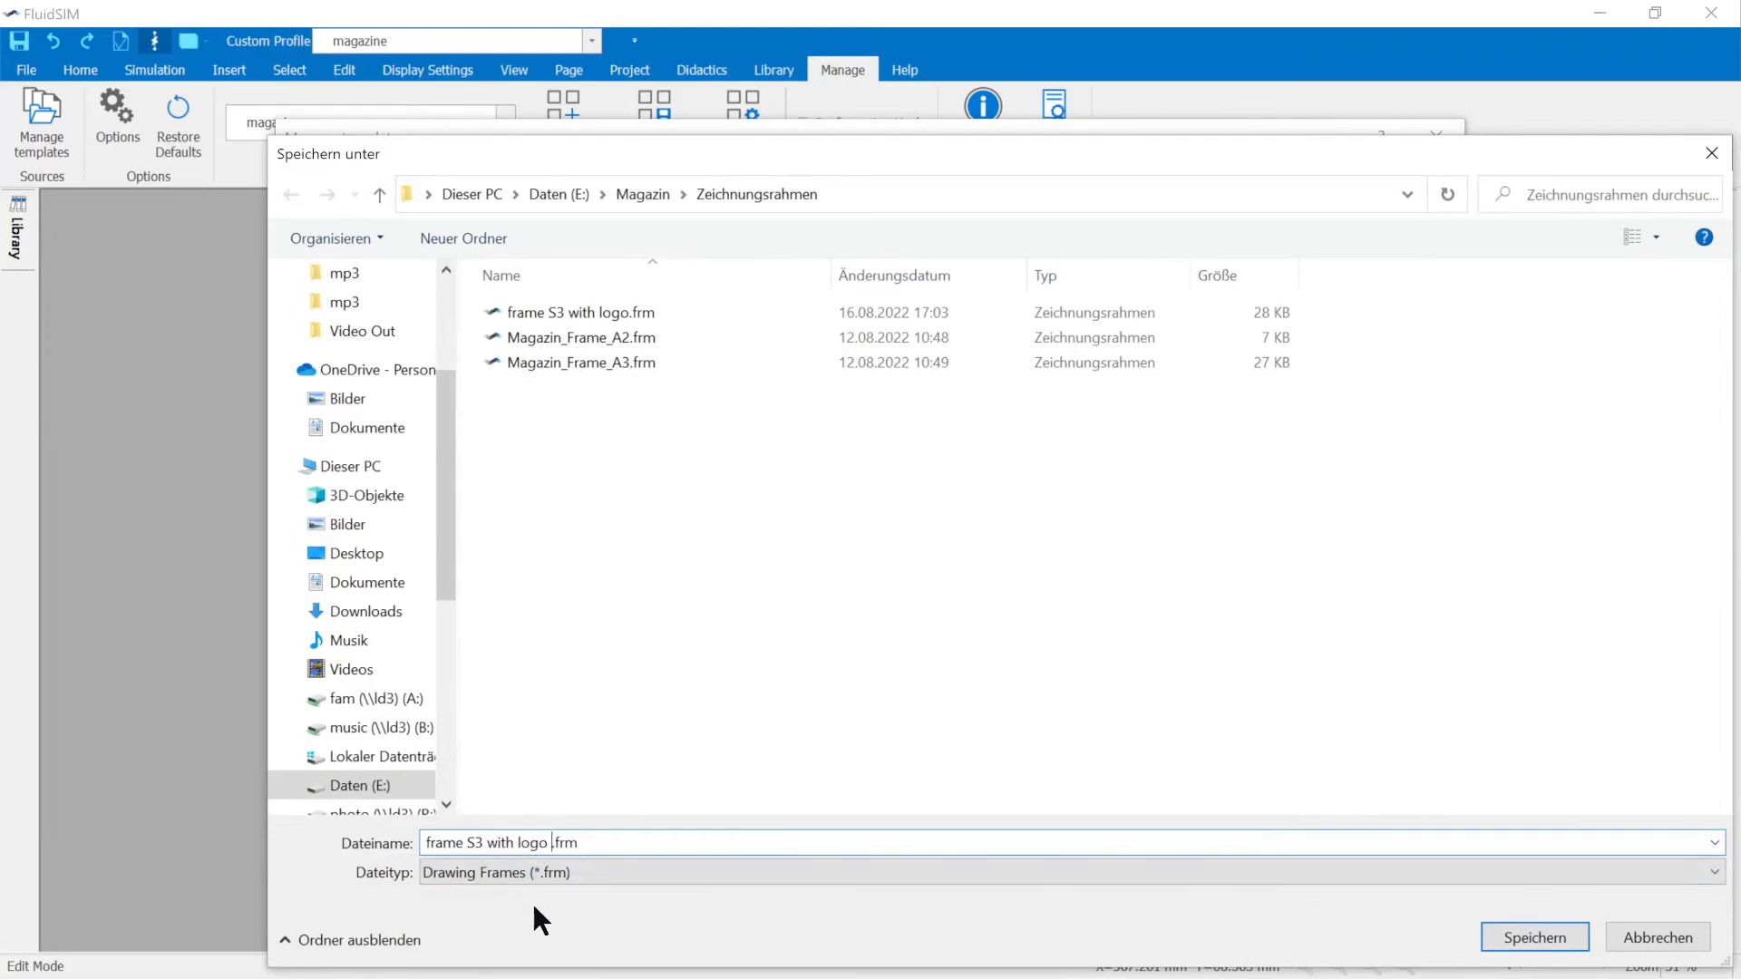
left_click(1582, 938)
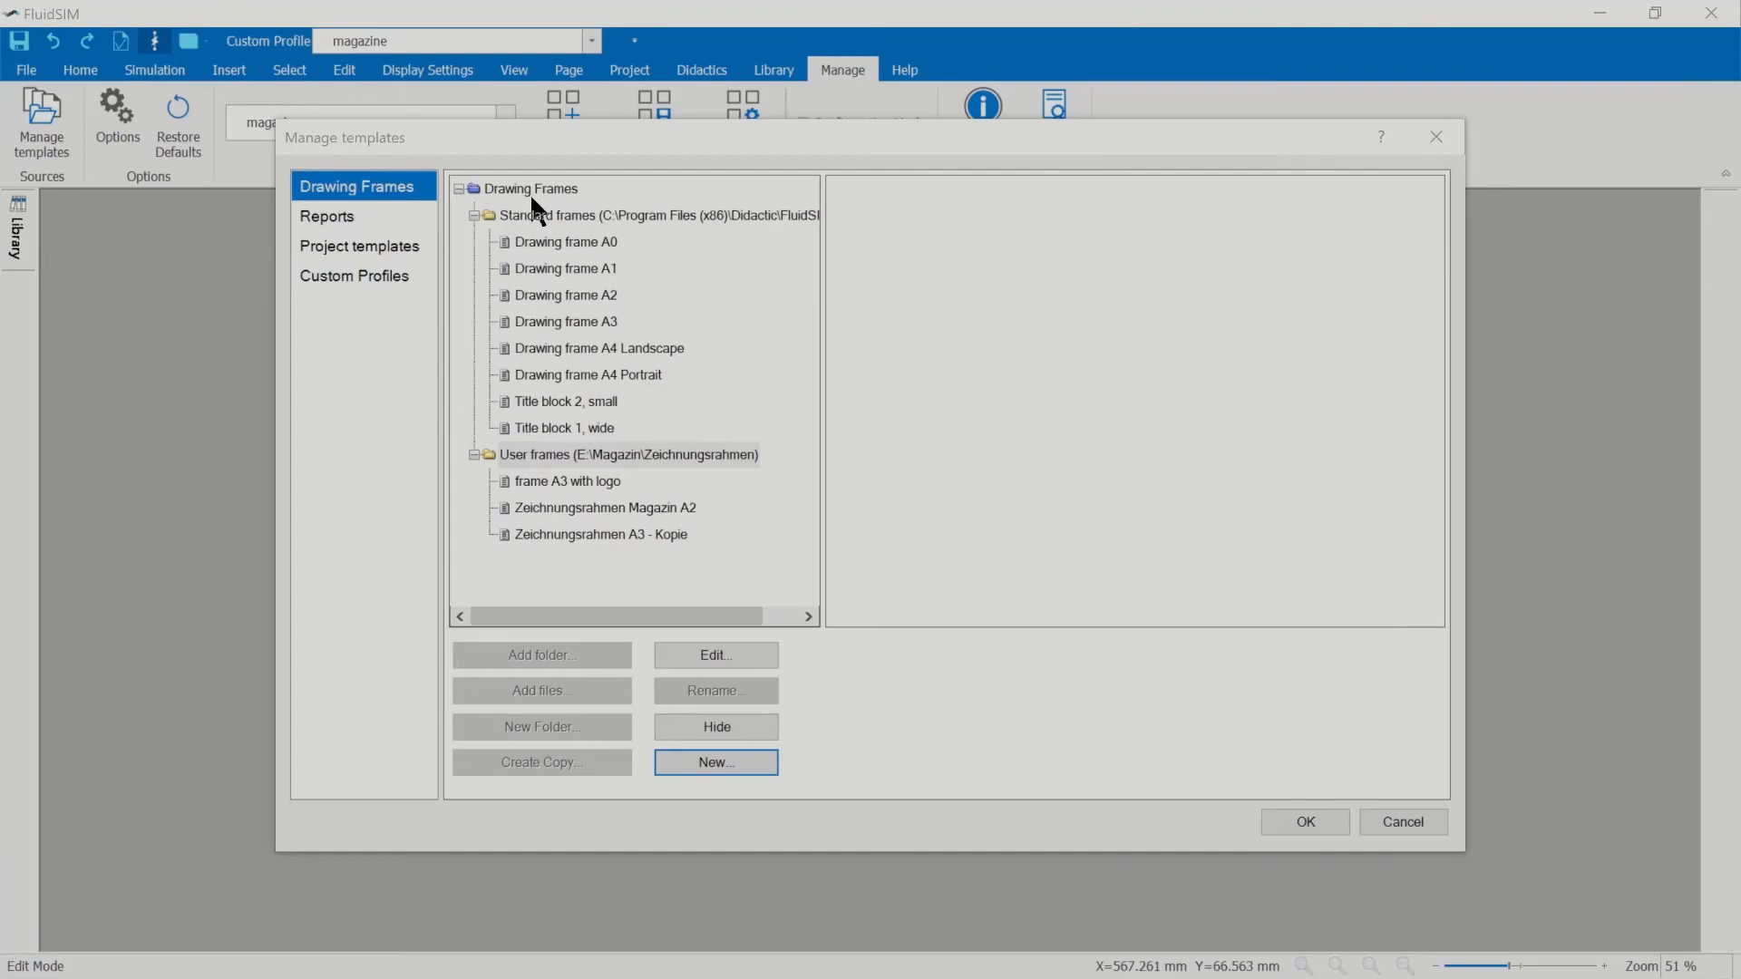
Create a new folder named "frames with logo" directly under Drawing Frames.
left_click(531, 192)
left_click(533, 726)
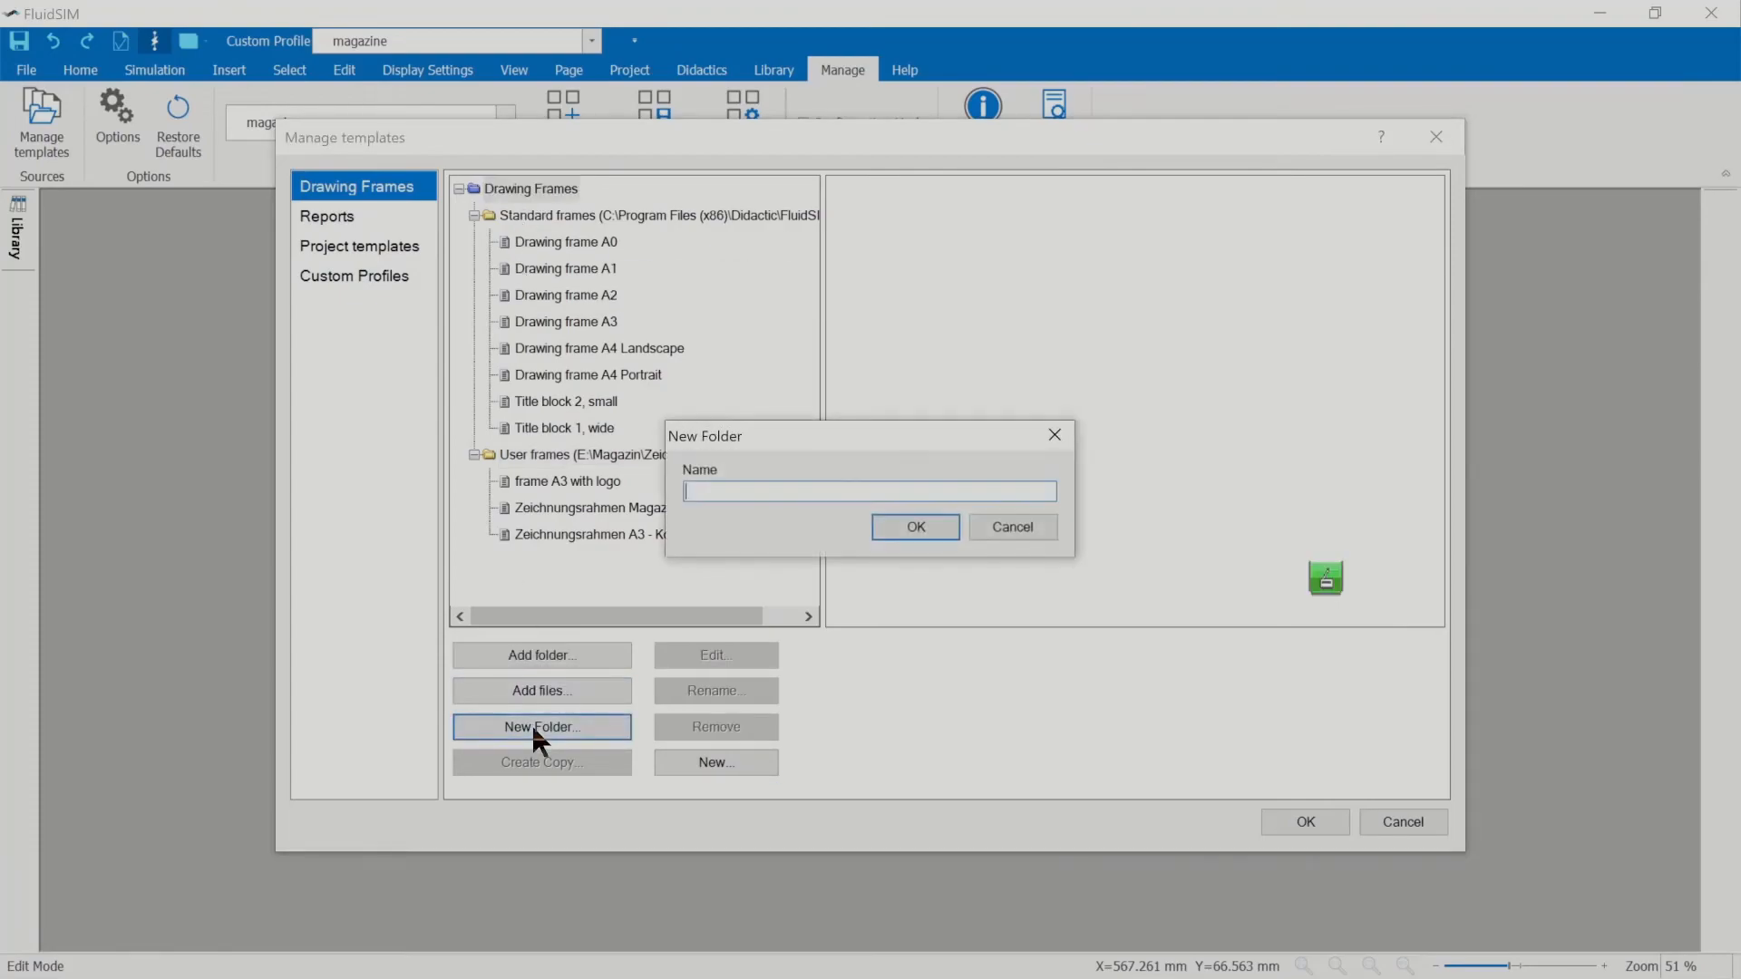
type("frame")
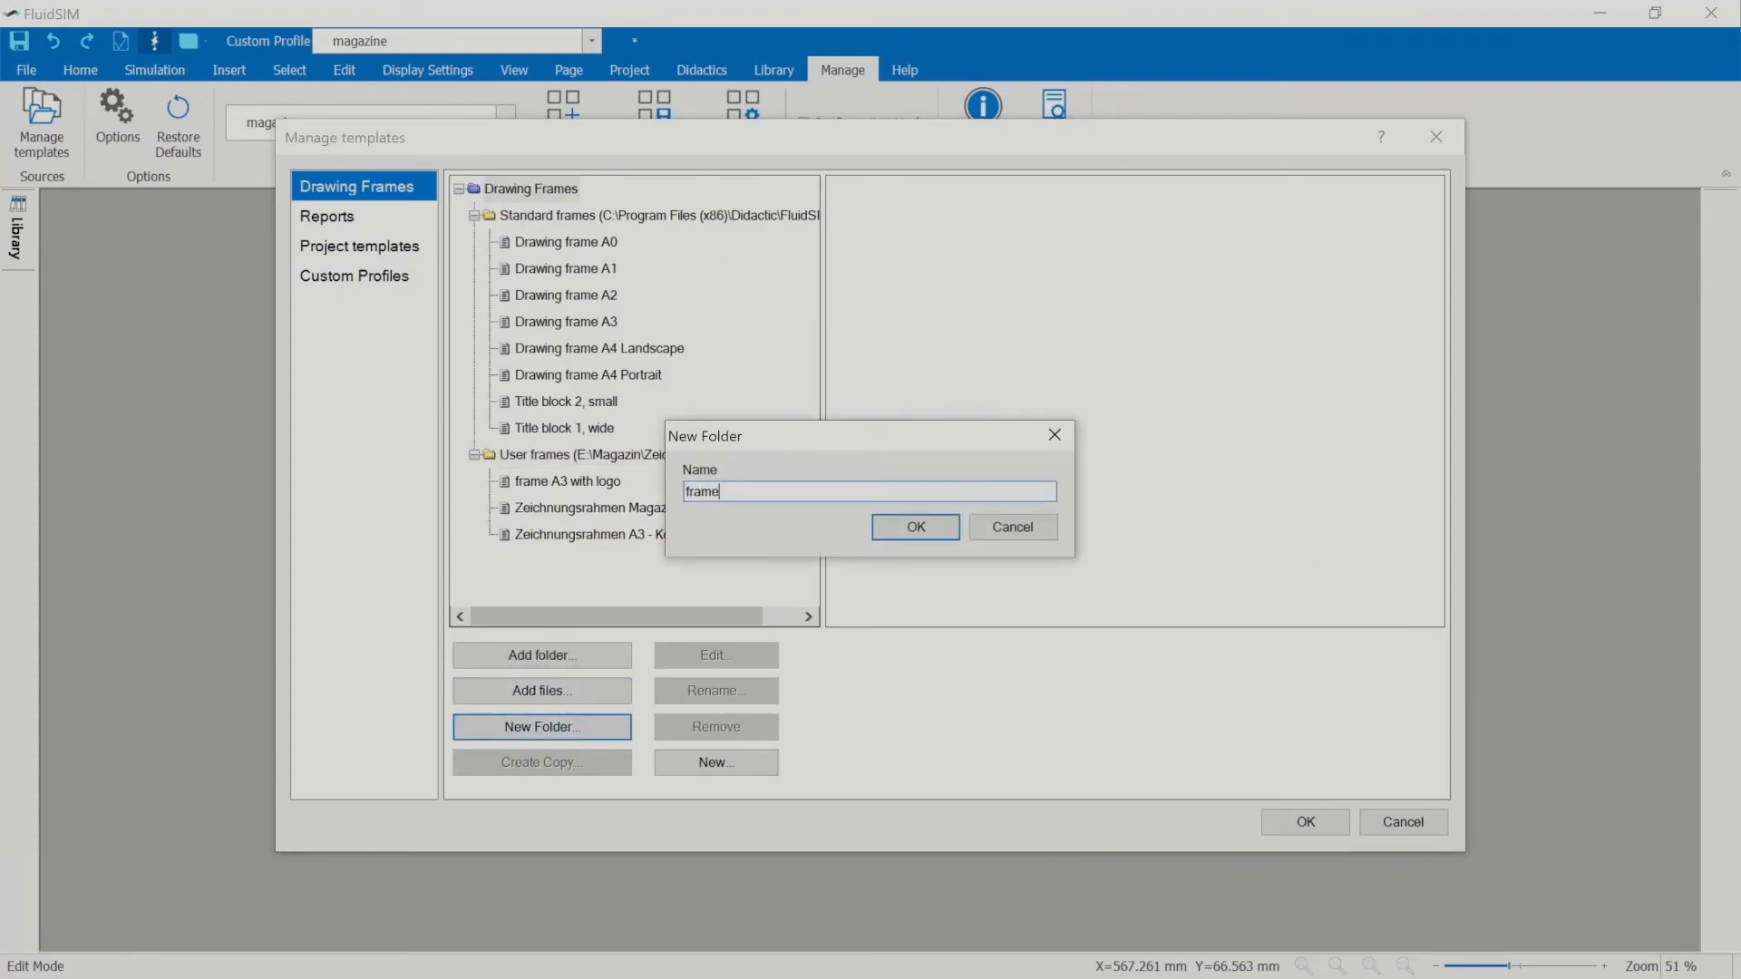
type("s with logo")
key("Return")
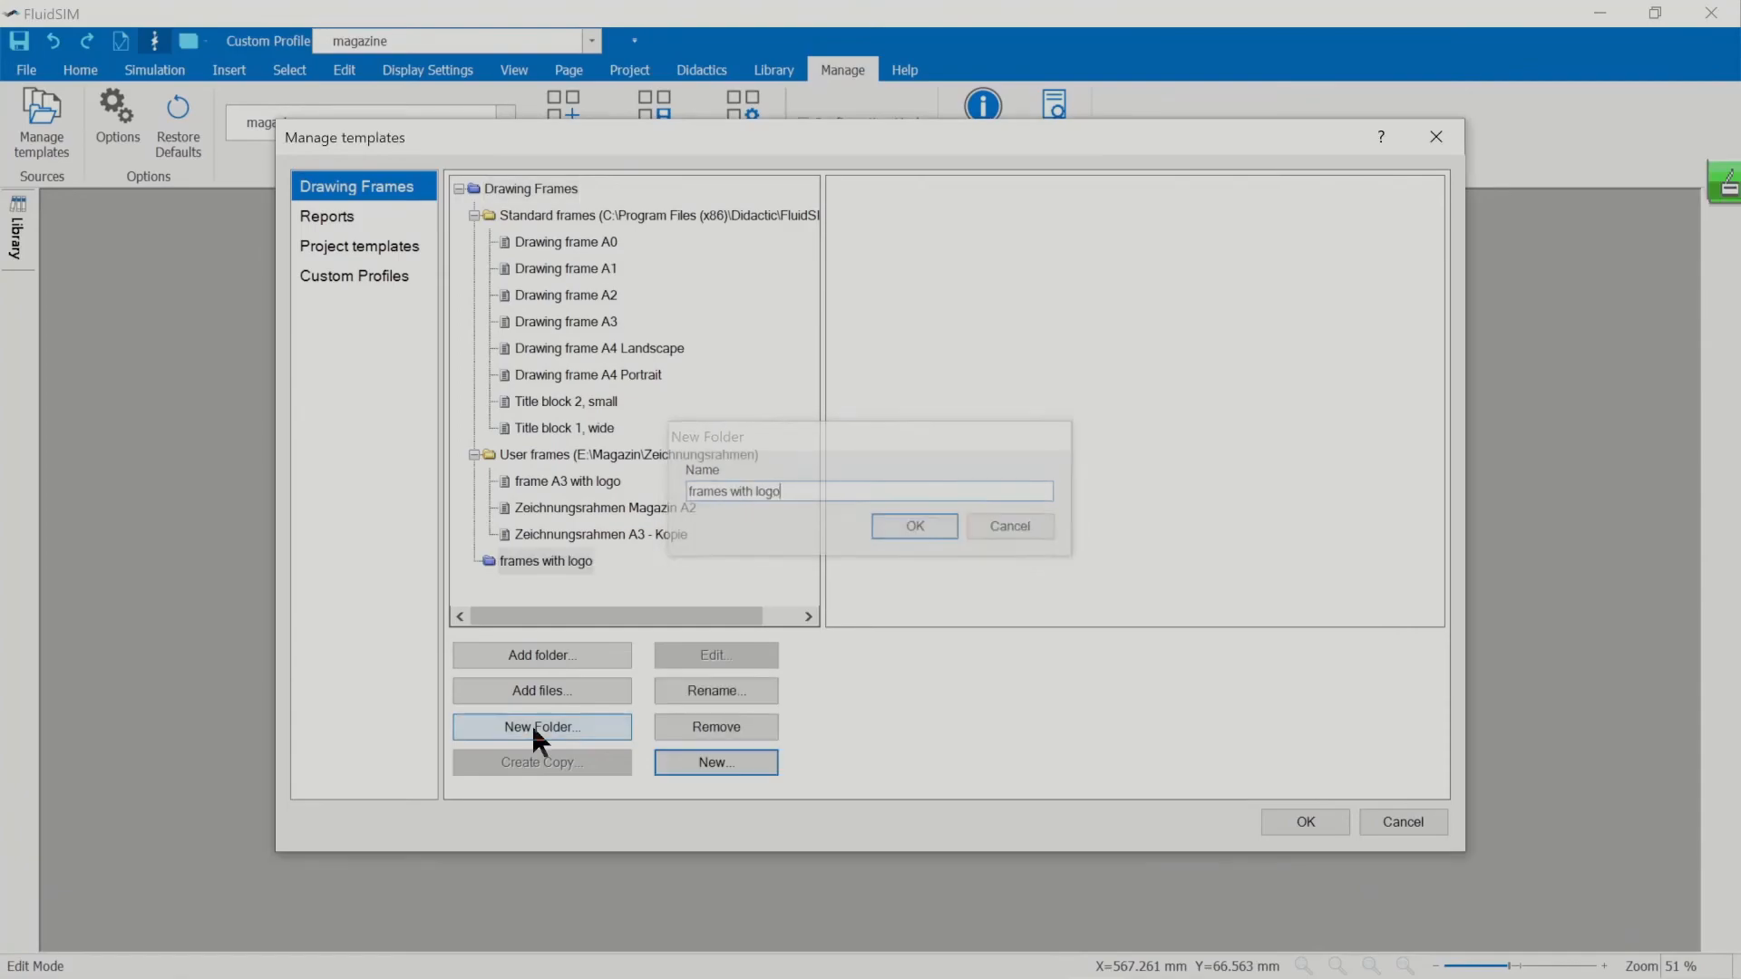
Add the files "frame S3 with logo 2.frm" and "frame S3 with logo.frm" to the "frames with logo" folder.
left_click(510, 564)
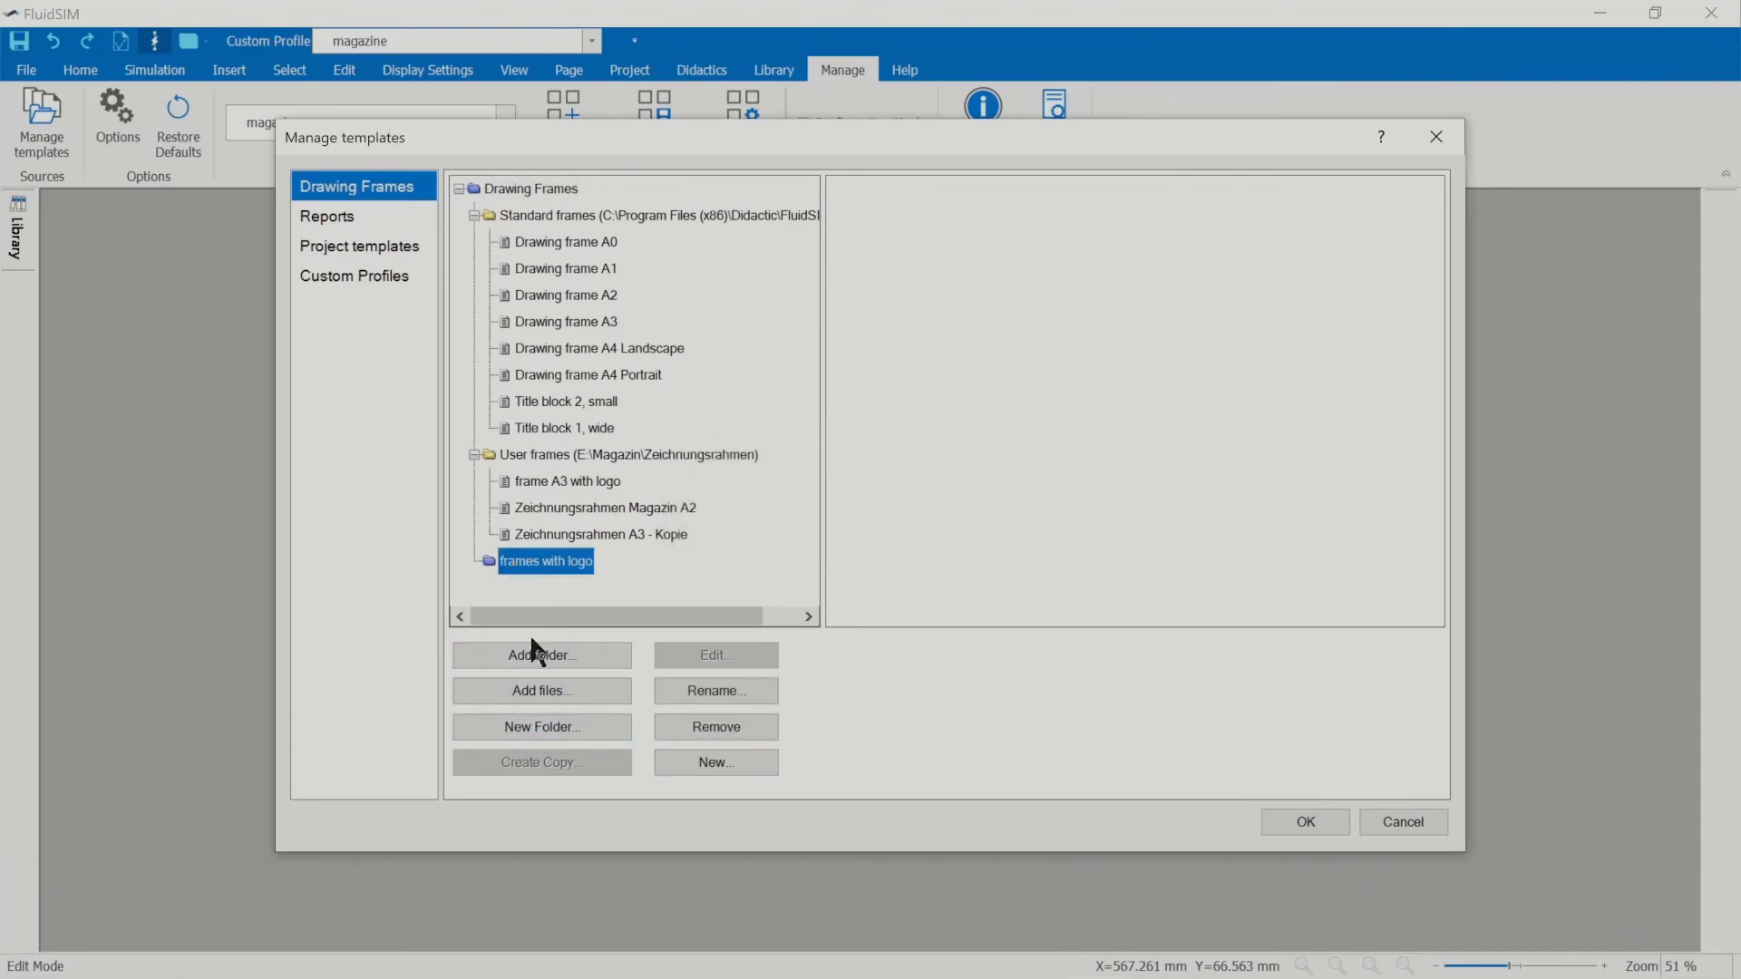
left_click(518, 689)
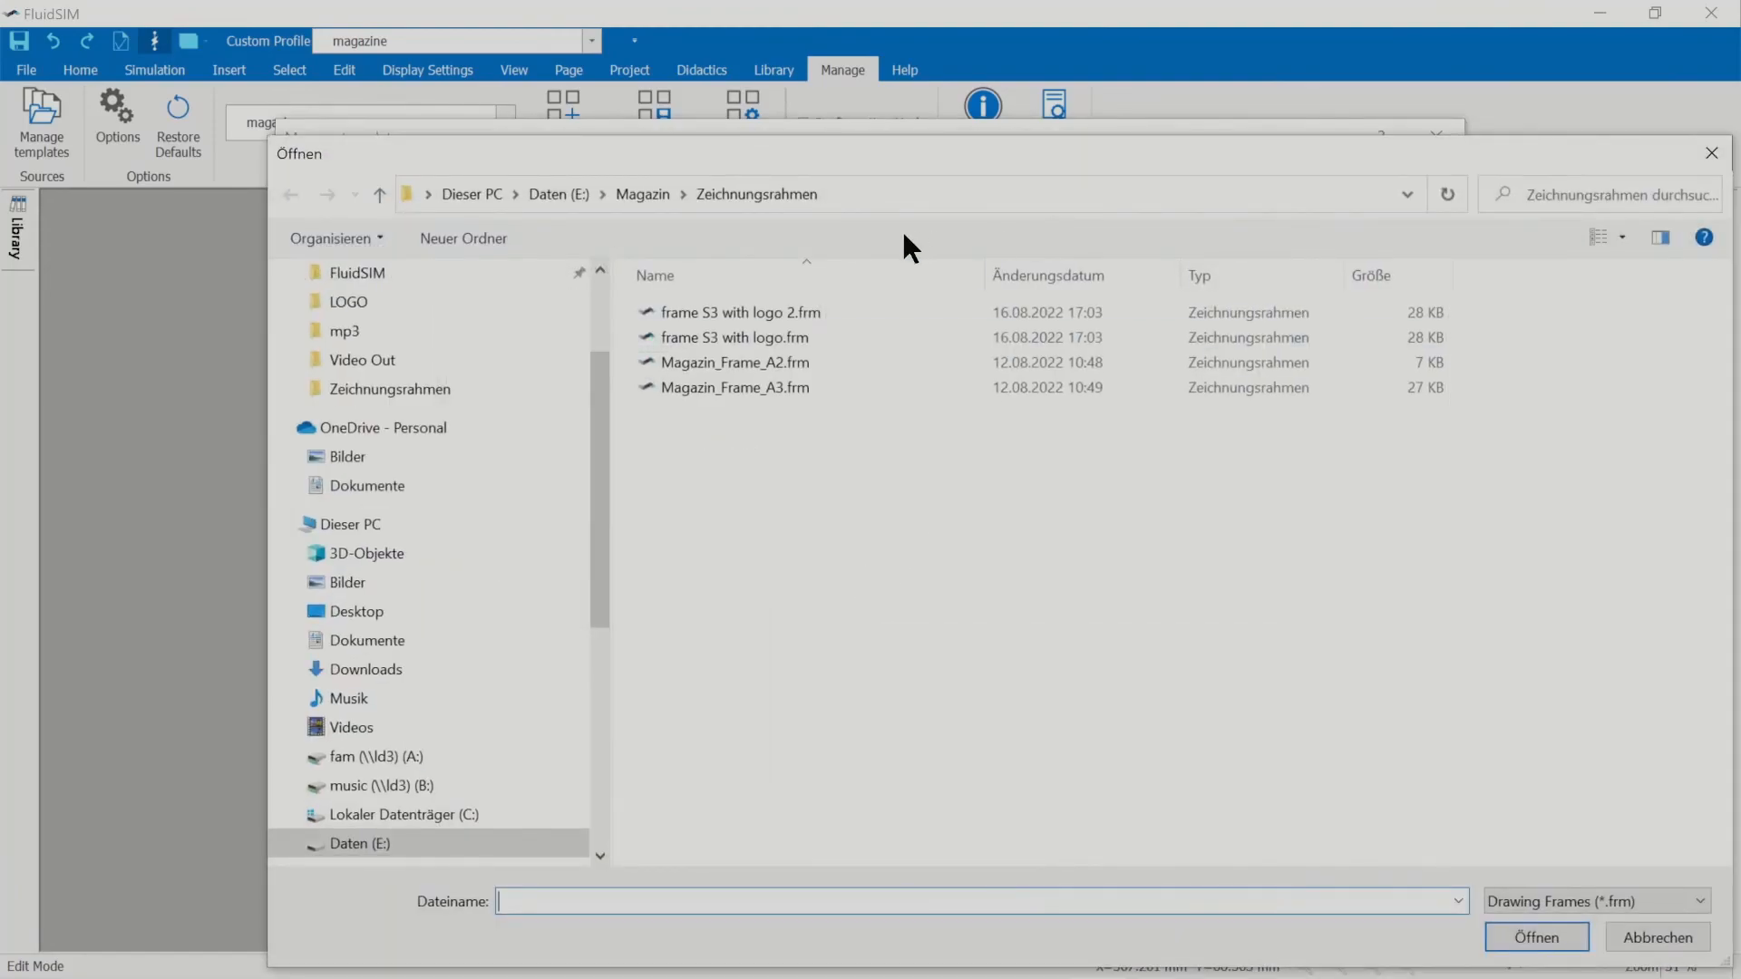
left_click(719, 312)
left_click(718, 338, "ctrl")
left_click(1536, 937)
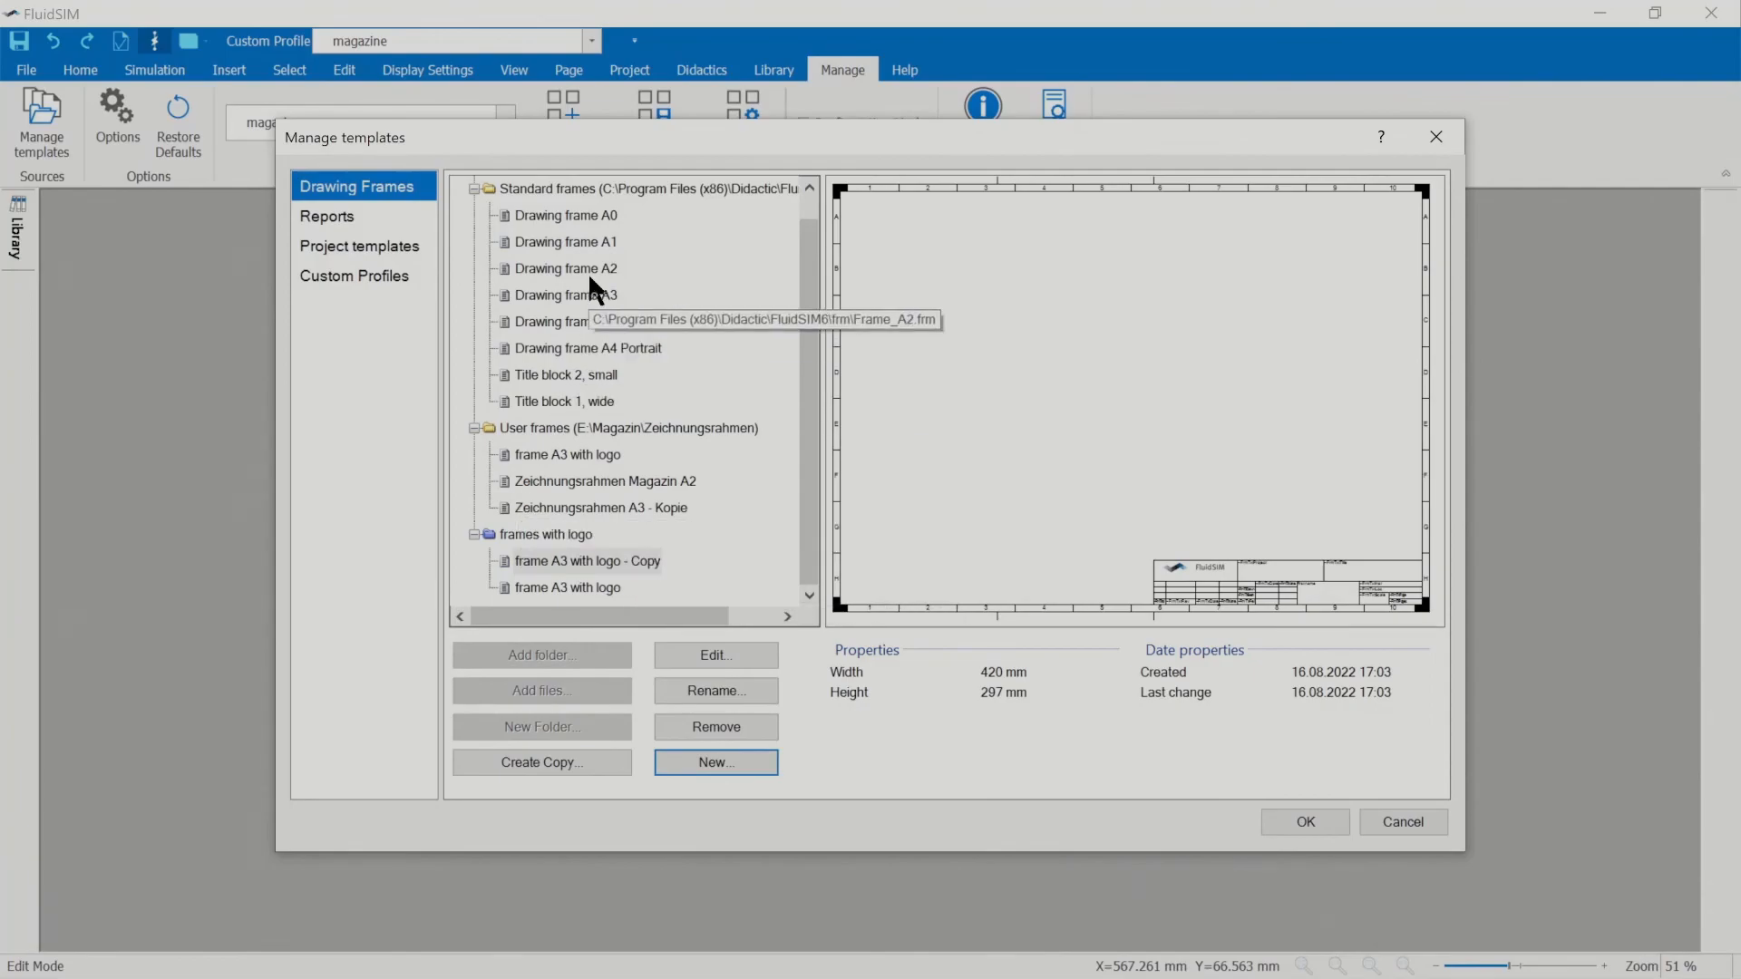
Hide the Standard frames and User frames folders in the drawing frame list.
left_click(584, 190)
left_click(691, 723)
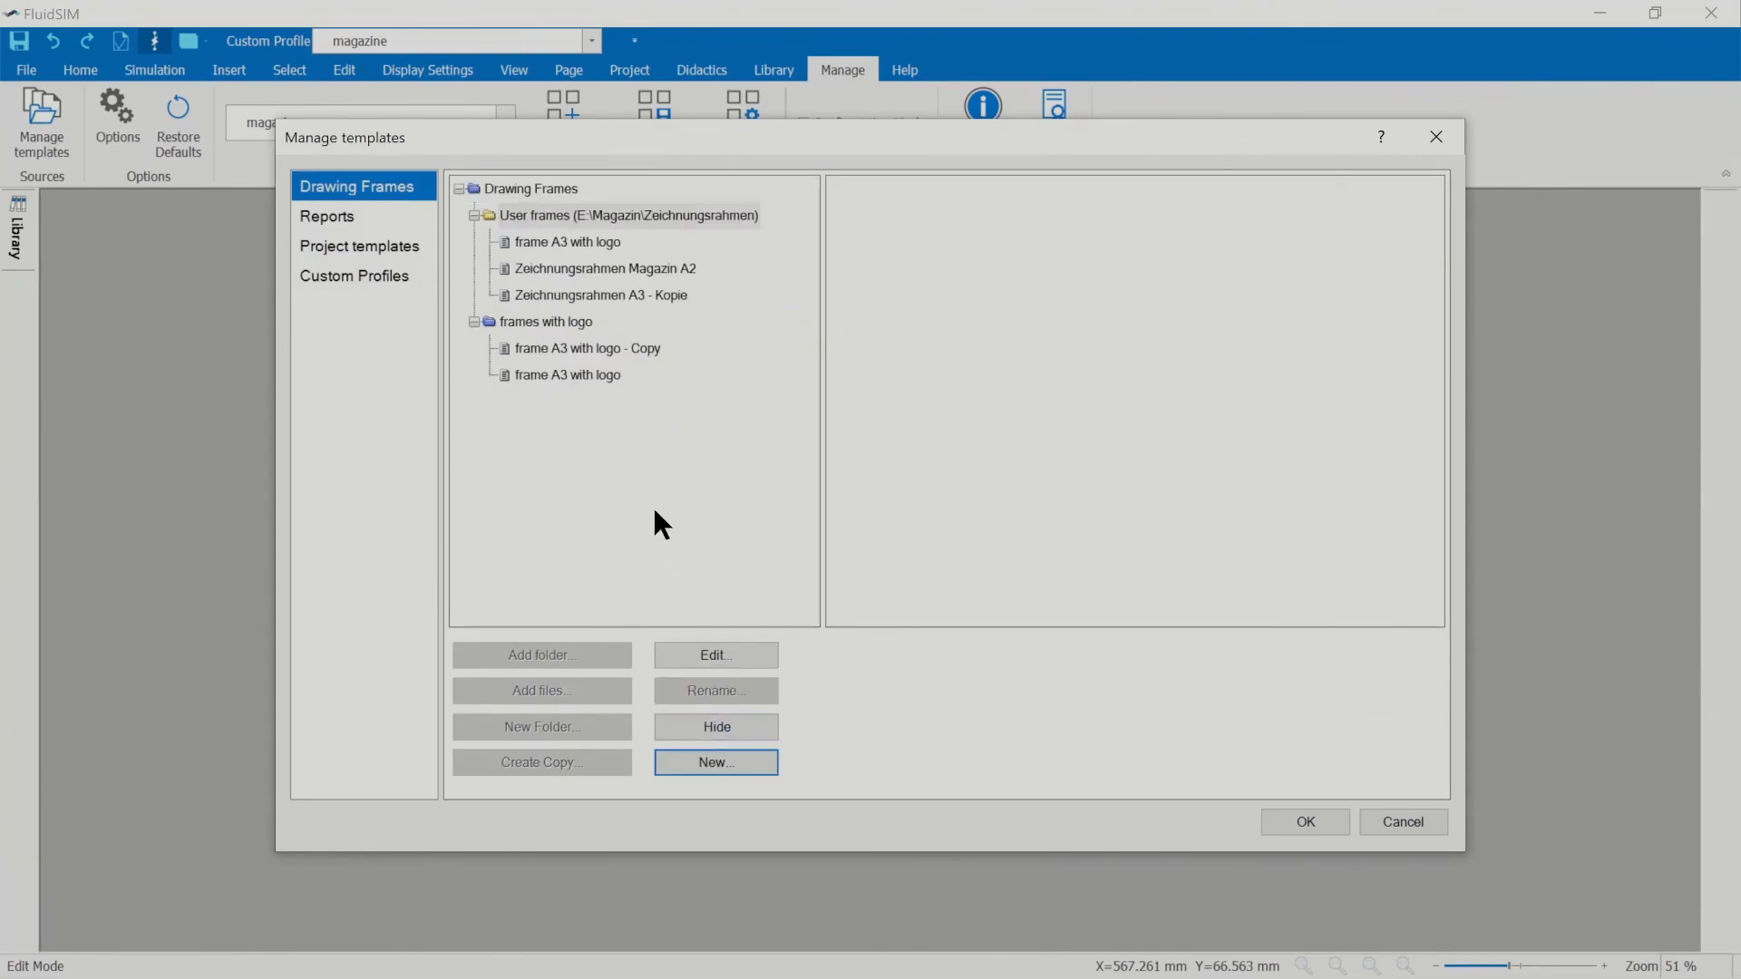
left_click(595, 216)
left_click(716, 726)
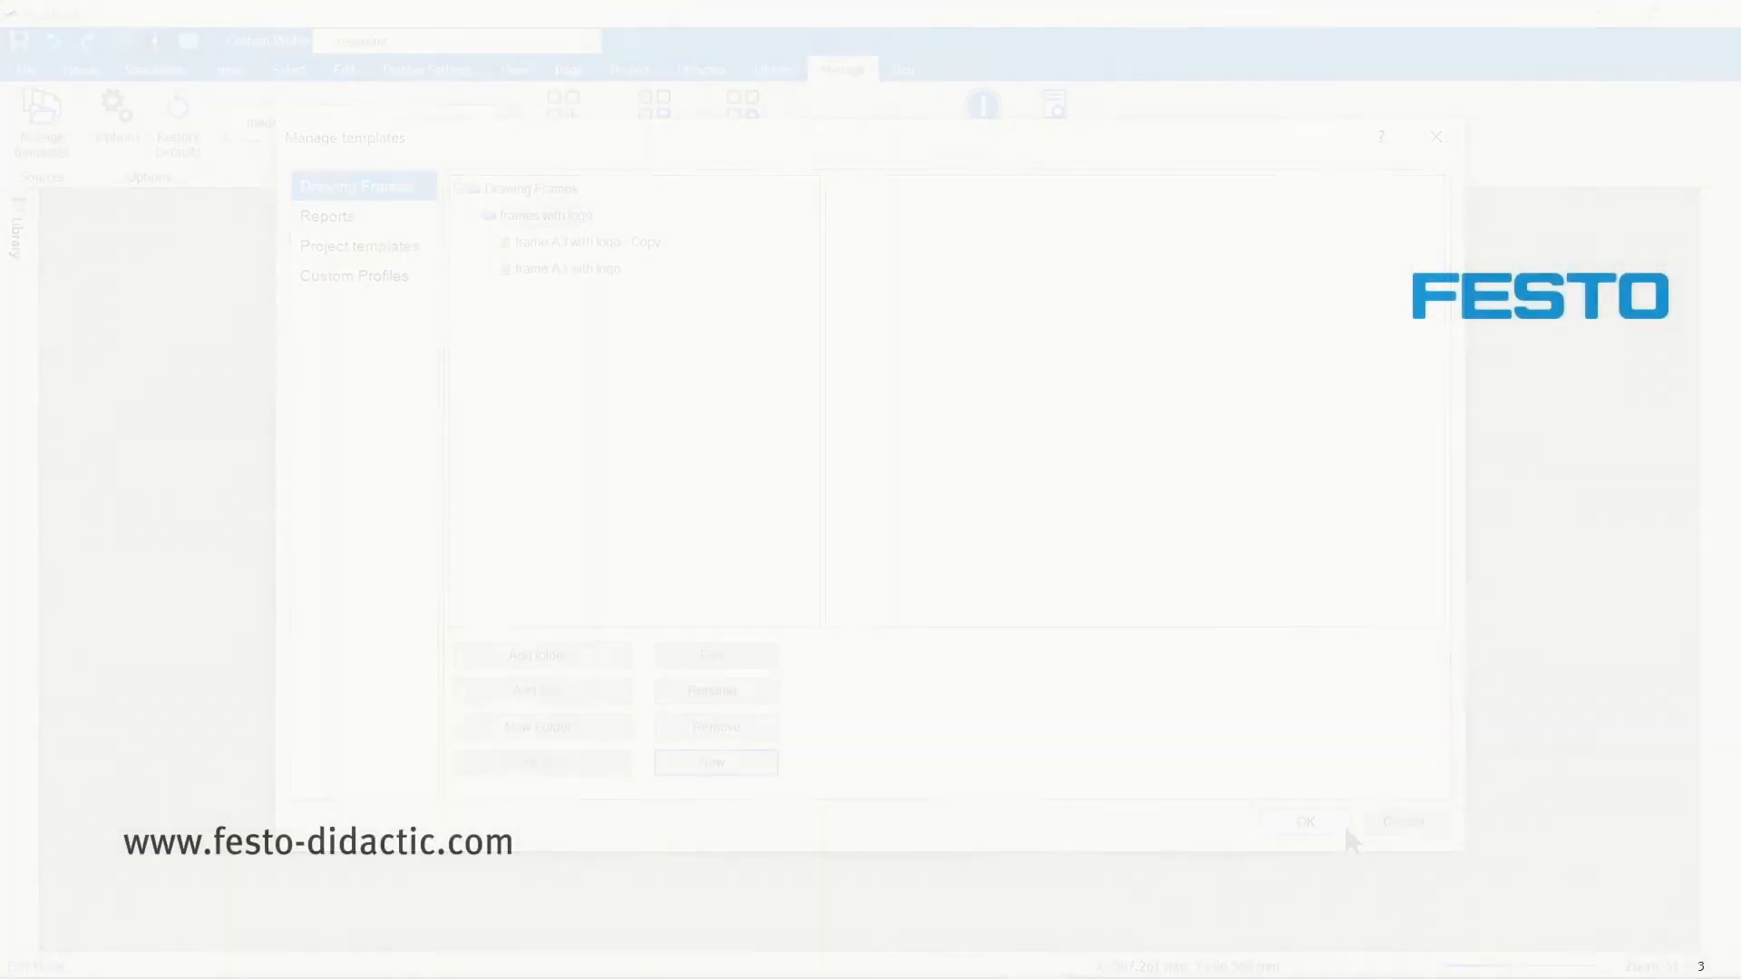